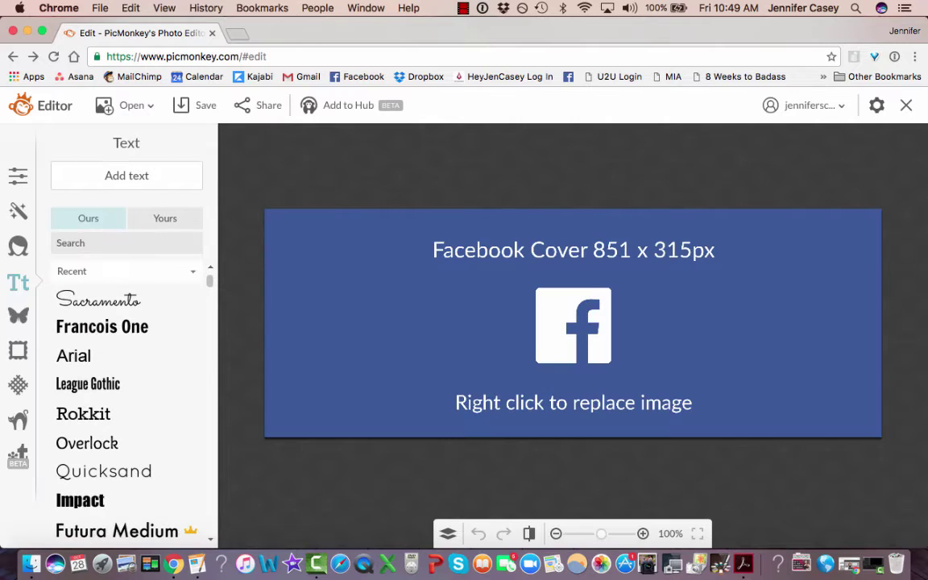
Select the placeholder image on the Facebook Cover 851 x 315 template.
left_click(667, 331)
Delete the placeholder image, browse Textures, then switch to the Overlays collection.
key("Delete")
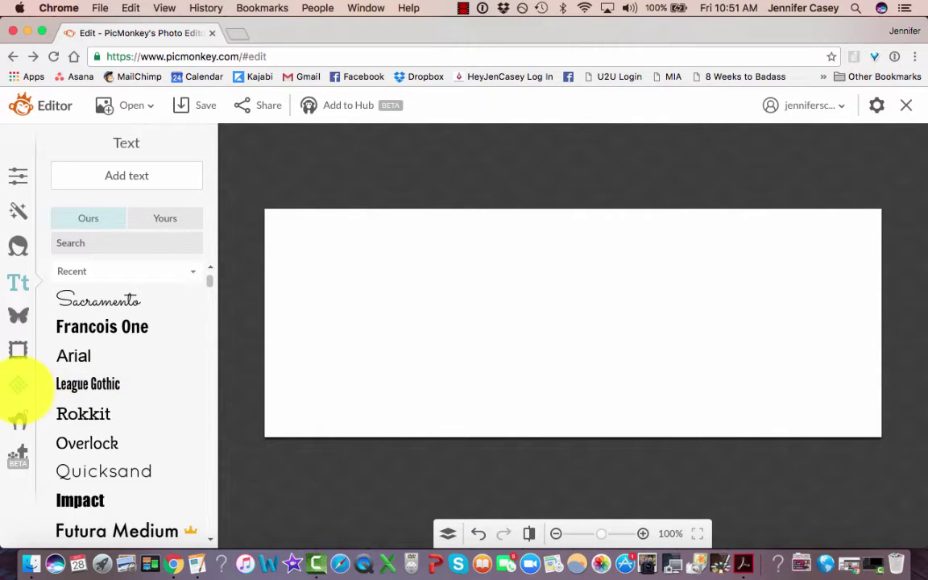
left_click(17, 384)
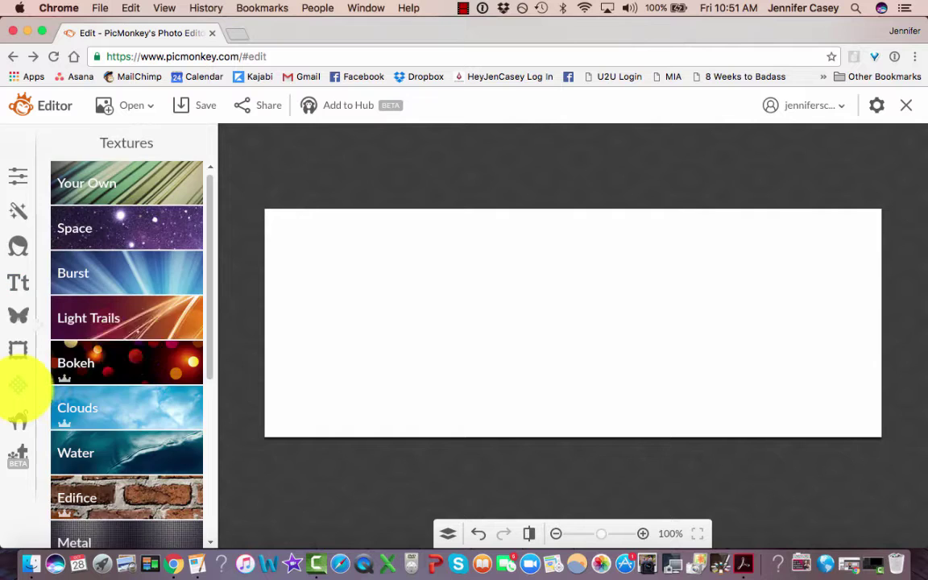
scroll(150, 332, "down", 3)
scroll(153, 338, "up", 3)
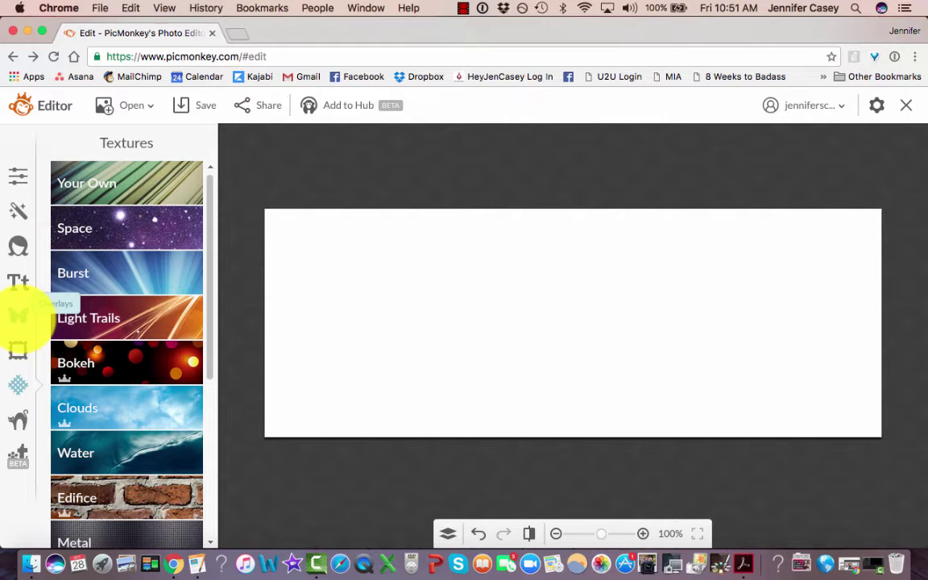
left_click(18, 315)
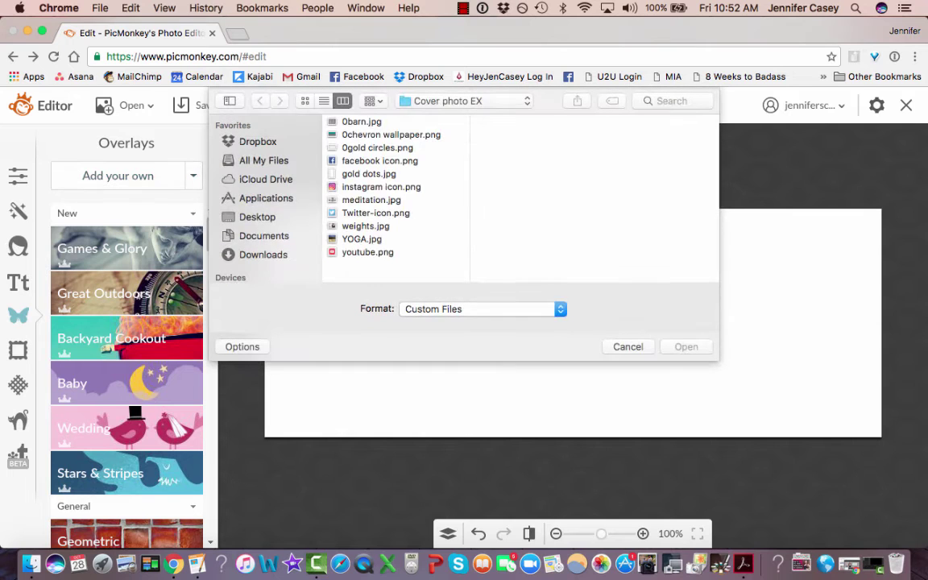
Preview the barn and chevron files, then open 0gold circles.png from Cover photo EX.
left_click(362, 121)
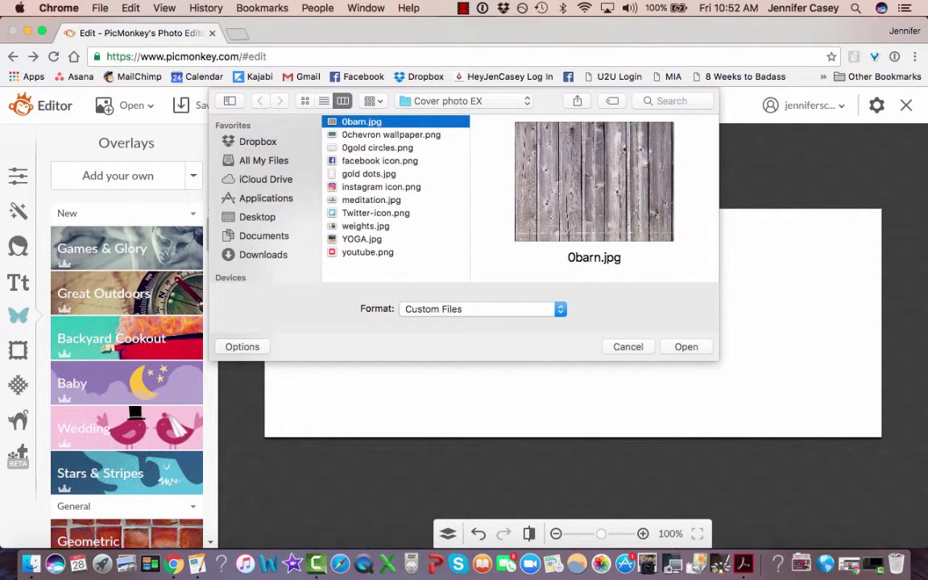
left_click(391, 135)
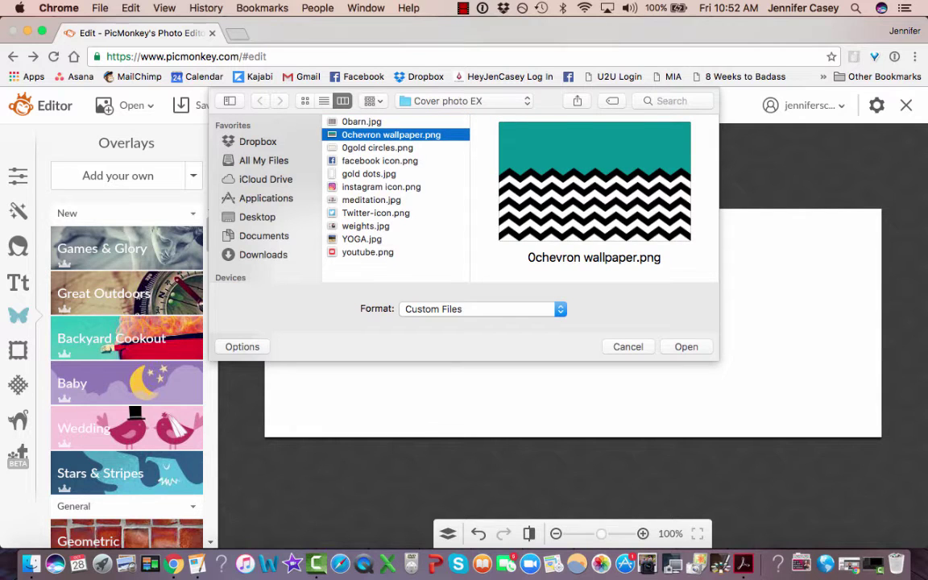
left_click(377, 147)
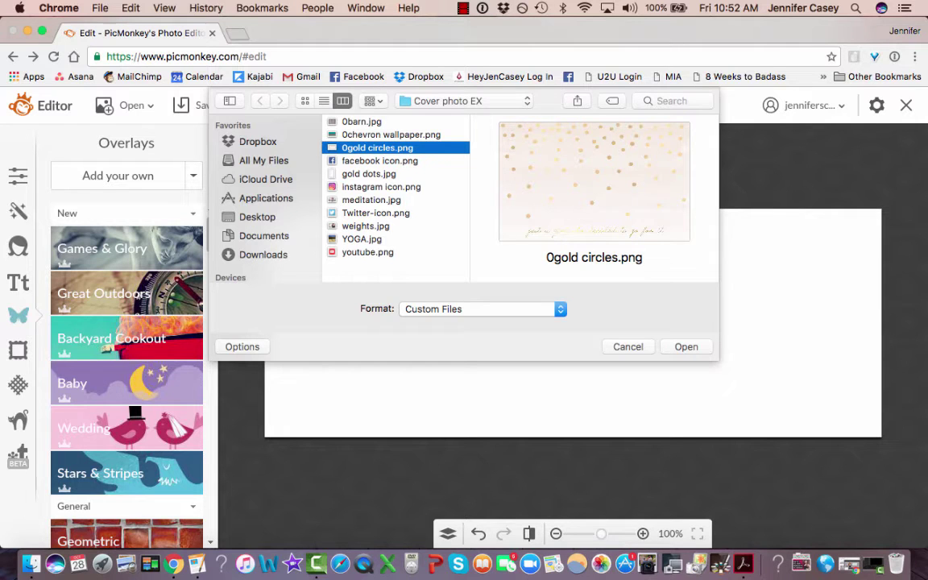
key("Return")
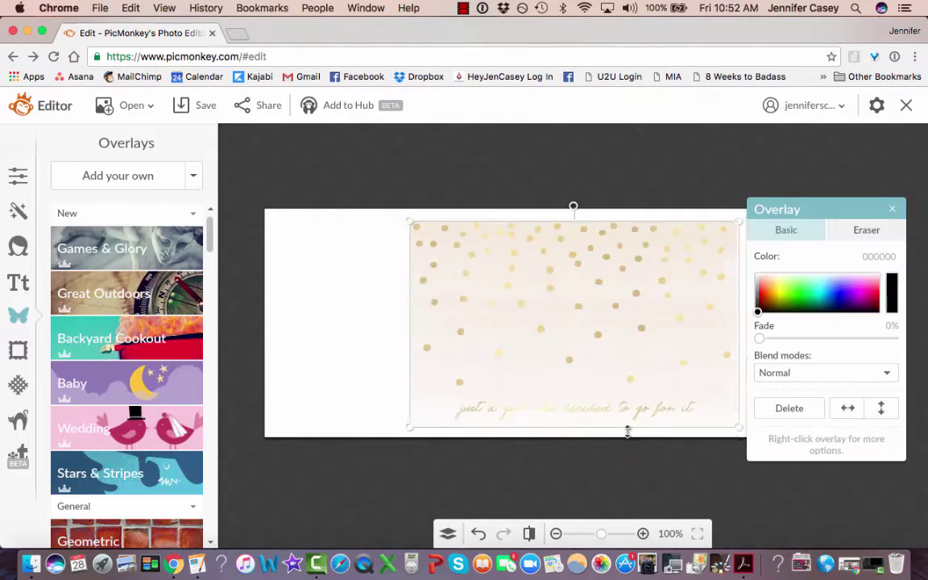
Stretch and position the gold-dots overlay to cover the entire canvas.
left_click_drag(627, 431, 621, 535)
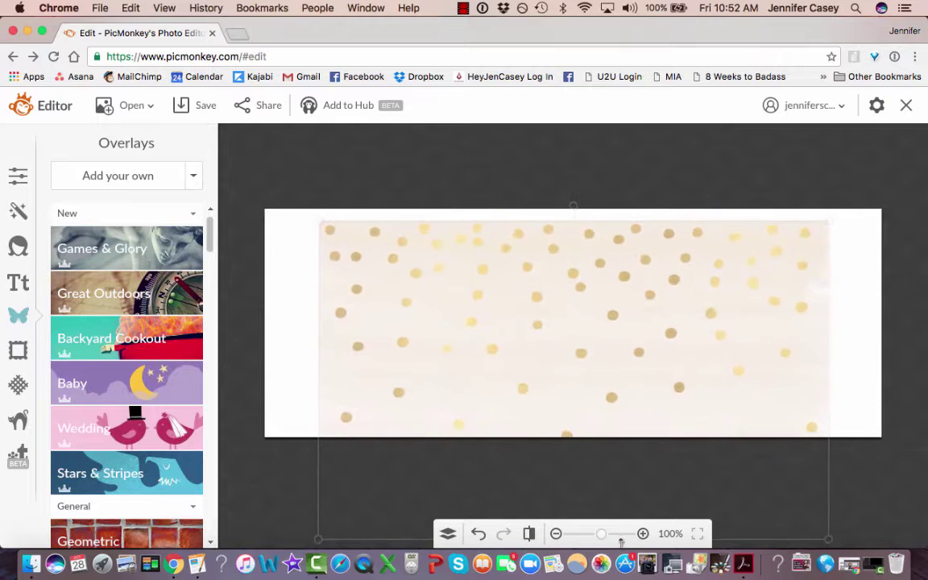
left_click_drag(602, 340, 546, 326)
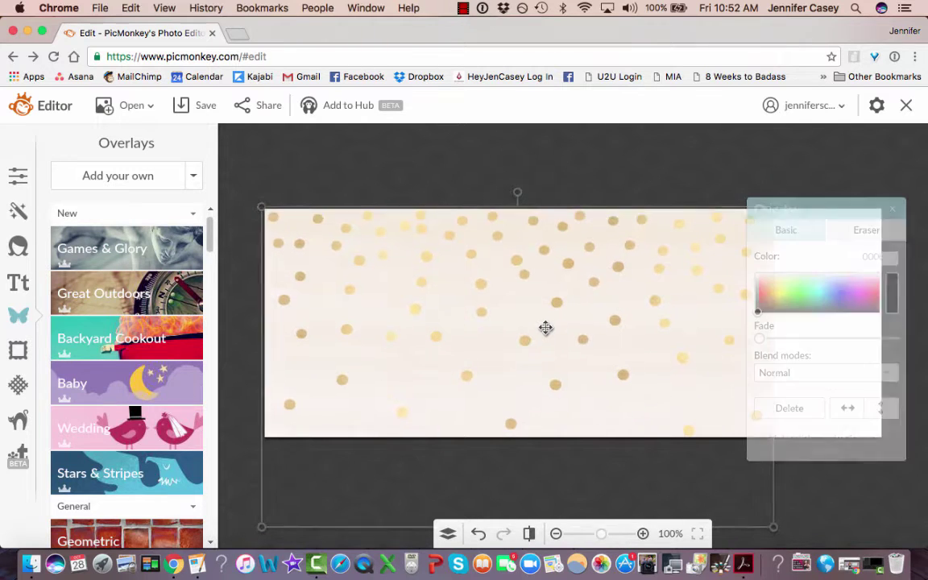
left_click_drag(770, 479, 855, 474)
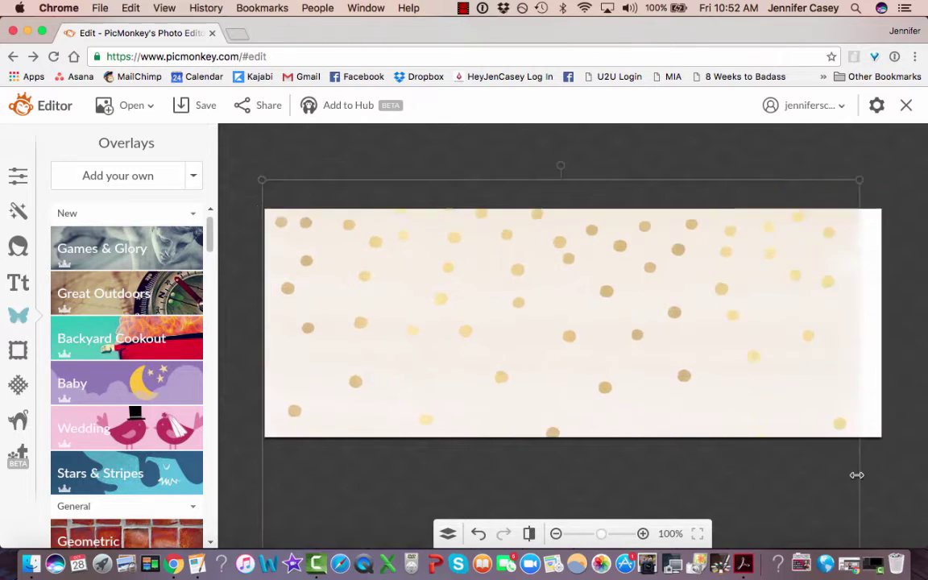
left_click_drag(662, 325, 654, 367)
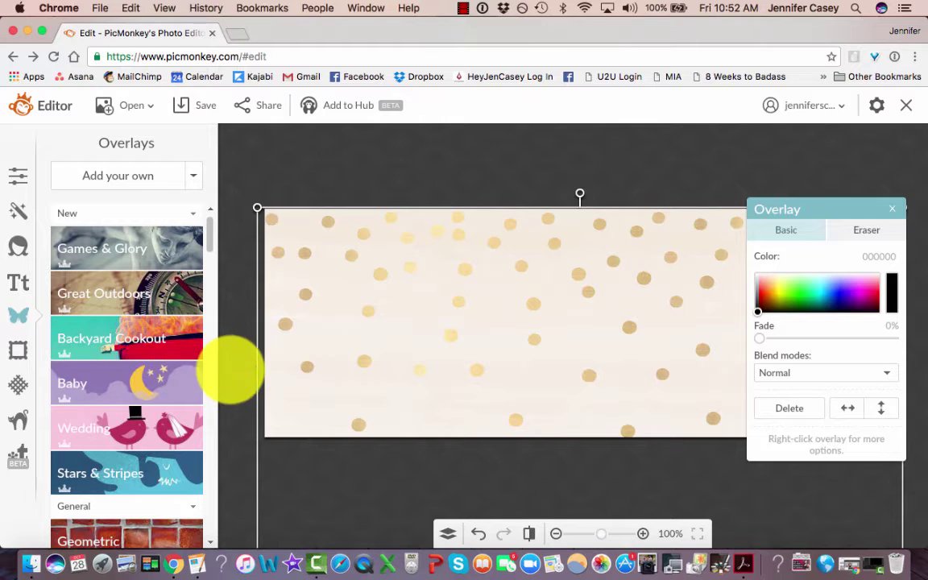
left_click(231, 369)
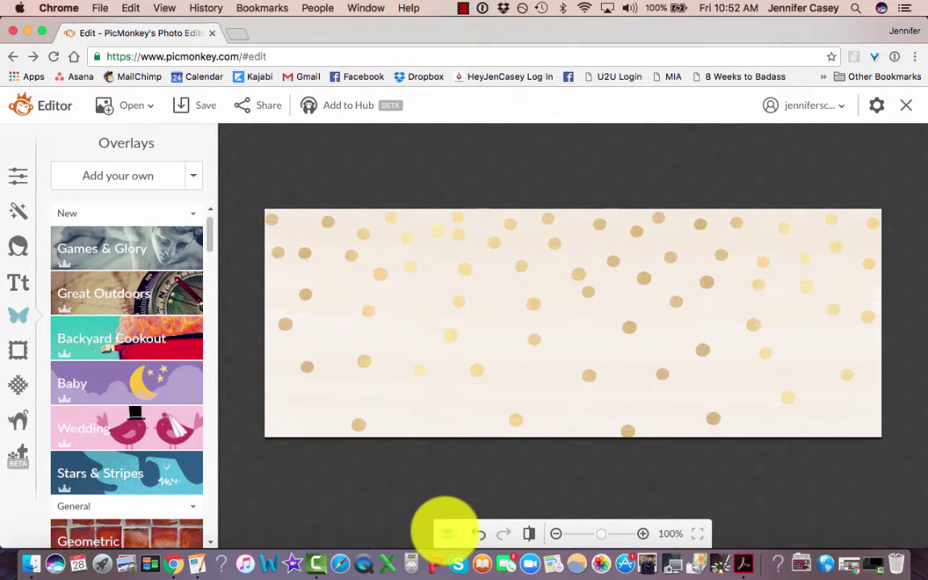
Flatten the gold dots into the Background layer using the Layers panel.
left_click(448, 532)
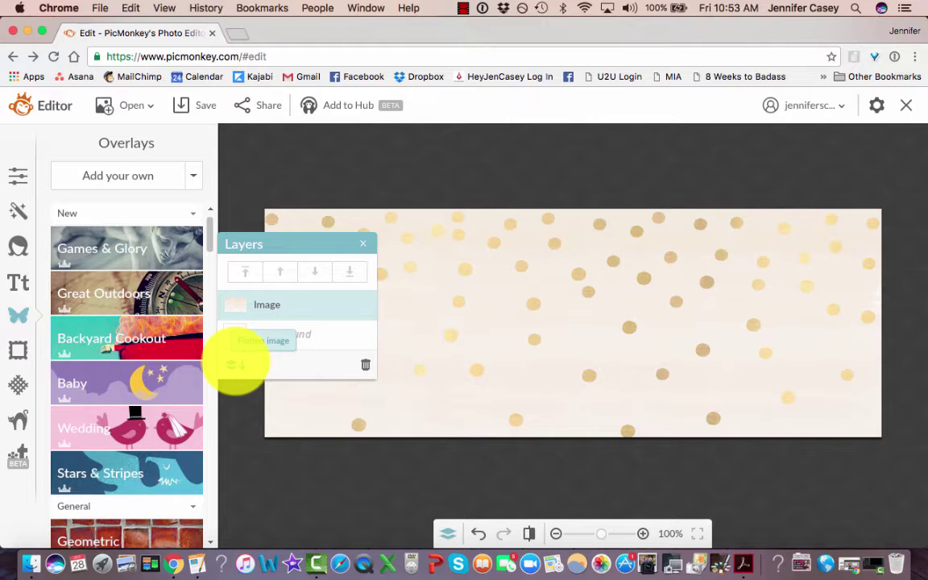
left_click(234, 365)
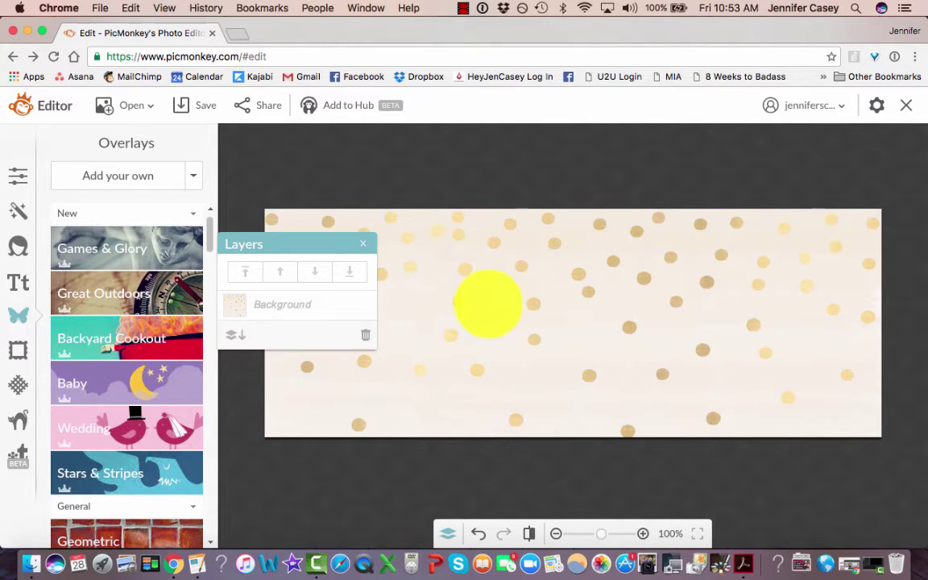
left_click(362, 244)
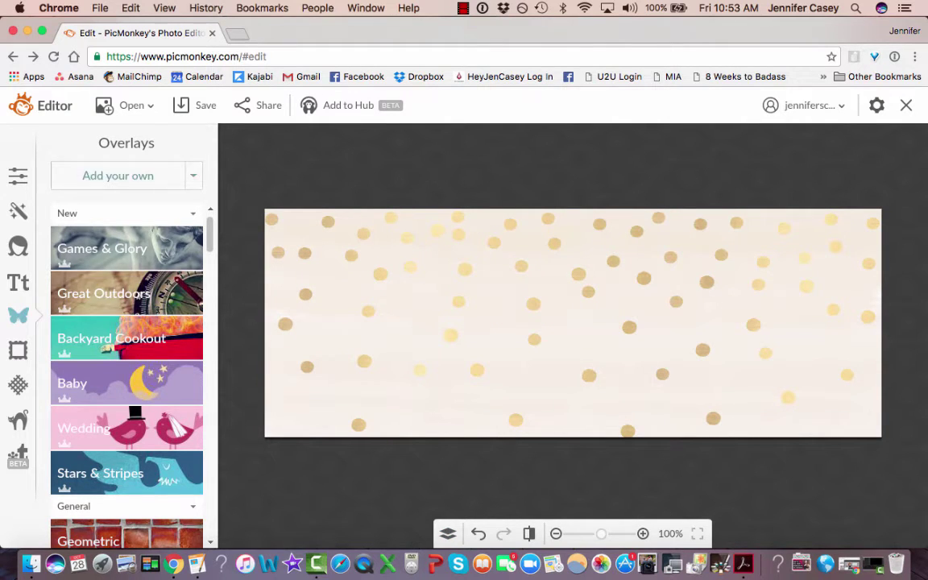
Add weights.jpg and size it to fill the cover's right half at full height.
left_click(117, 175)
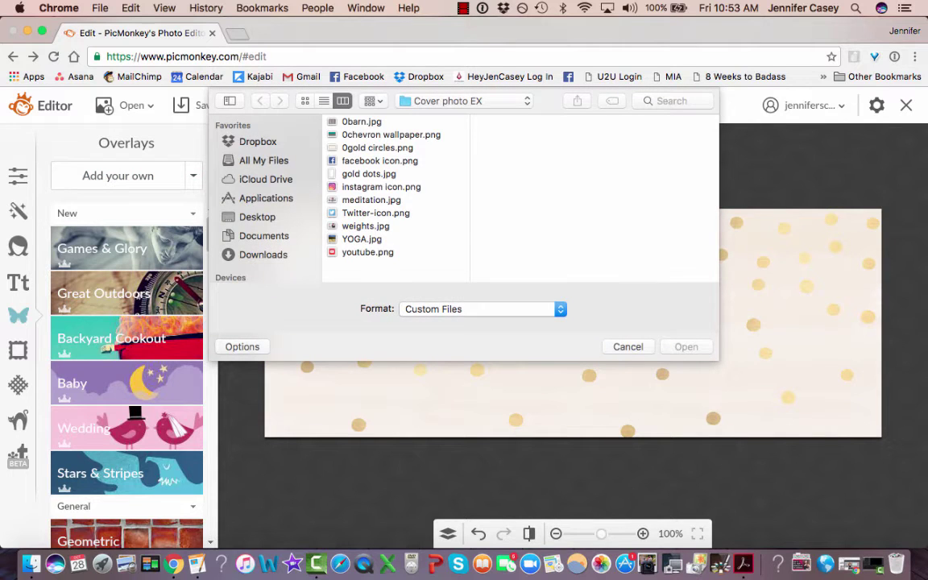
left_click(366, 226)
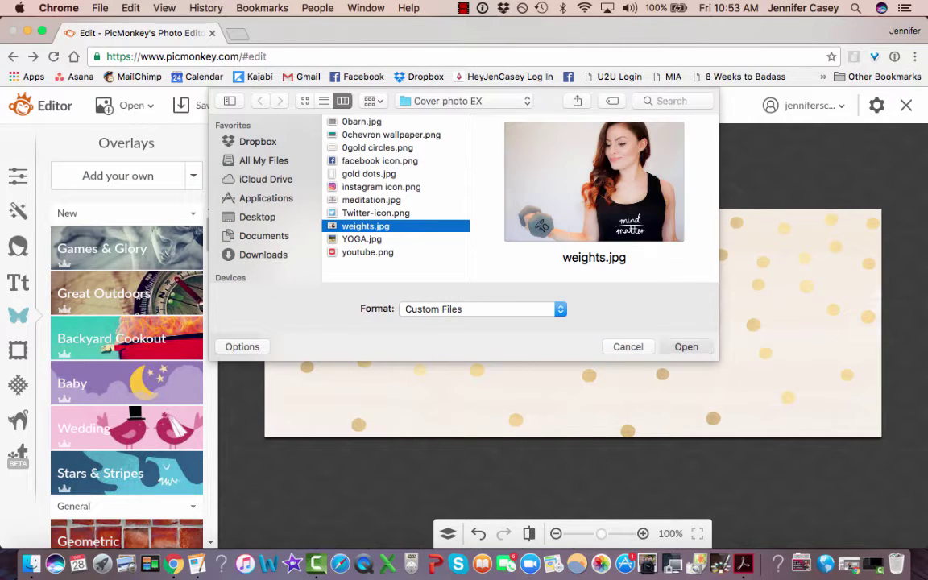
left_click(686, 347)
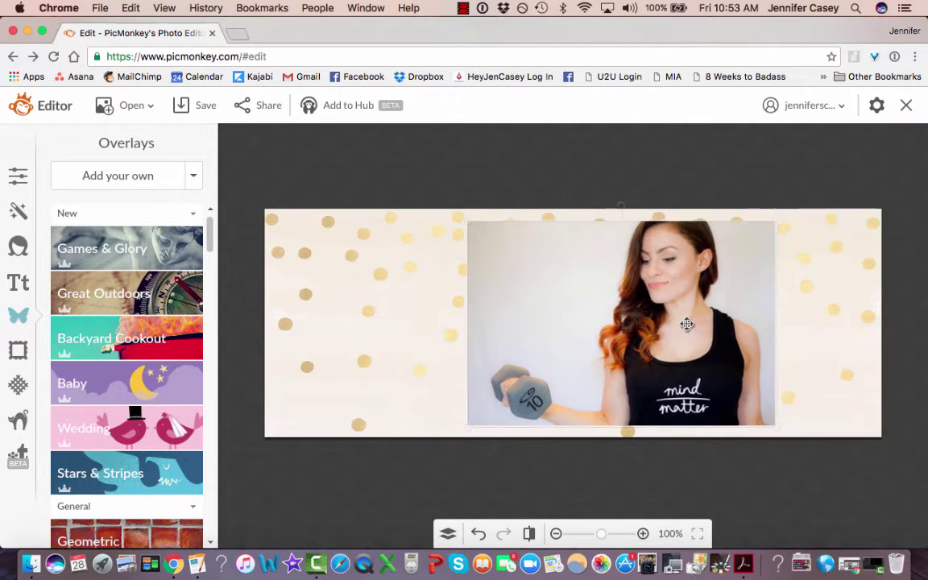
left_click_drag(686, 324, 794, 312)
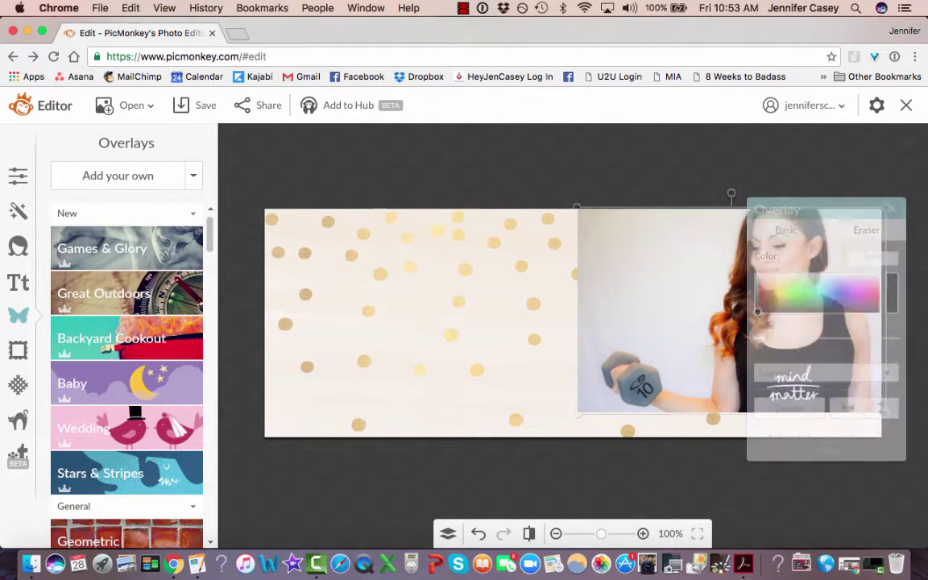
left_click_drag(578, 410, 535, 440)
left_click_drag(645, 368, 683, 355)
left_click(530, 348)
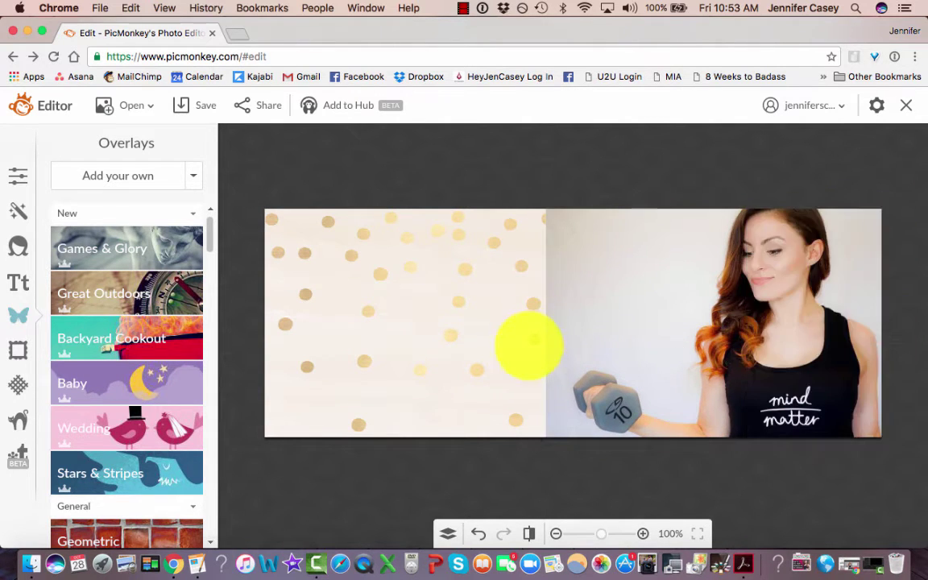
left_click(650, 360)
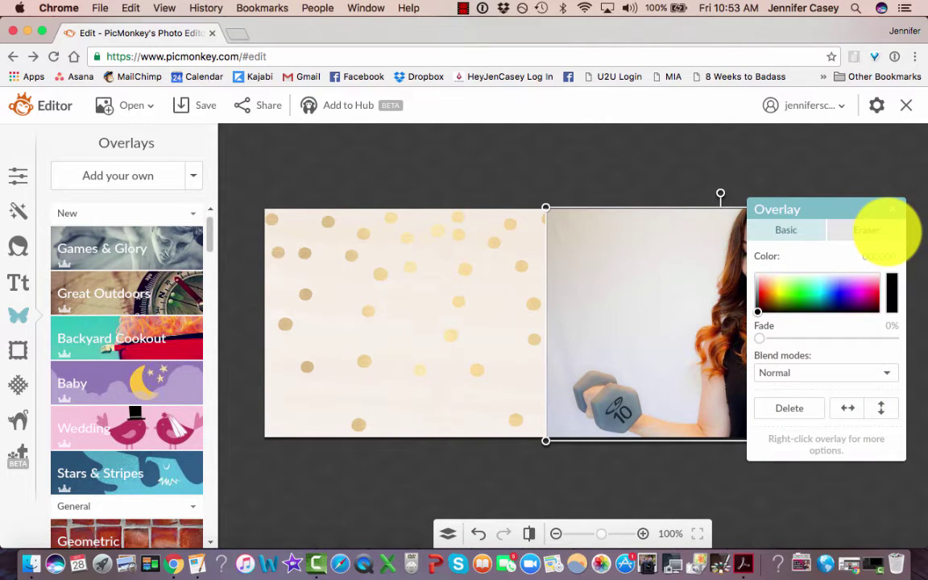
Erase the wall at the photo's upper left and around the woman, then zoom to 250%.
left_click(886, 228)
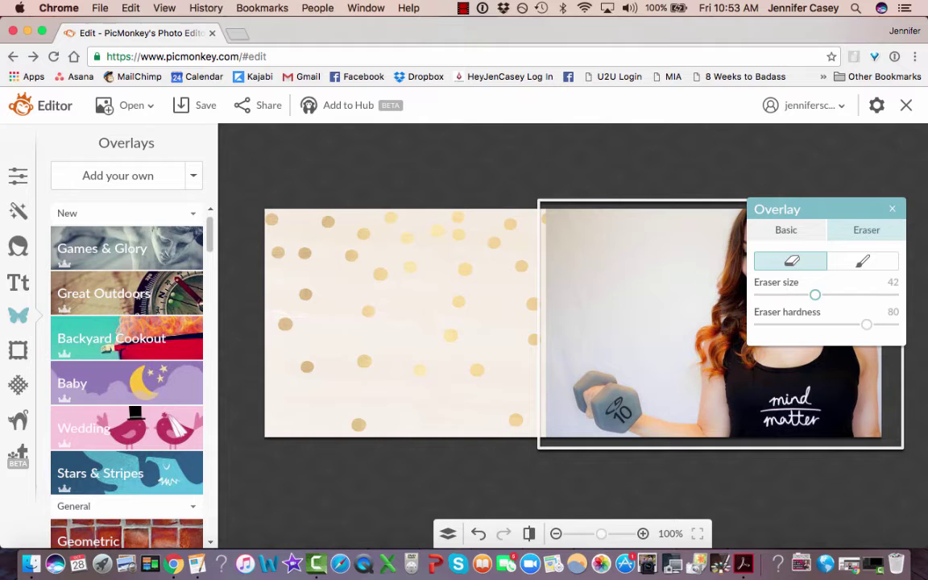
mouse_move(534, 293)
left_mouse_down()
mouse_move(595, 223)
mouse_move(530, 311)
mouse_move(607, 294)
mouse_move(581, 354)
mouse_move(666, 242)
mouse_move(610, 246)
left_mouse_up()
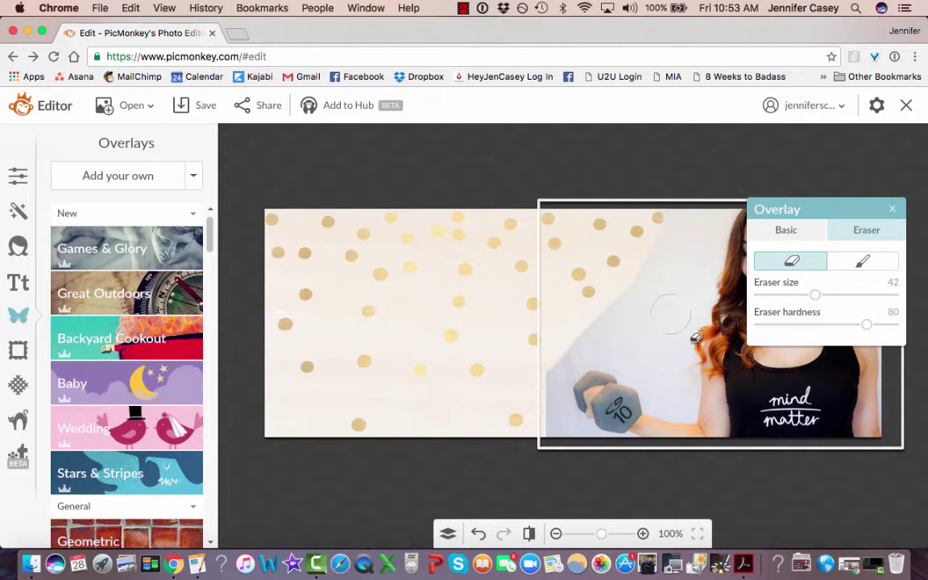
mouse_move(658, 379)
left_mouse_down()
mouse_move(662, 277)
mouse_move(702, 183)
mouse_move(625, 300)
mouse_move(646, 364)
mouse_move(597, 339)
mouse_move(559, 345)
mouse_move(551, 363)
mouse_move(564, 386)
left_mouse_up()
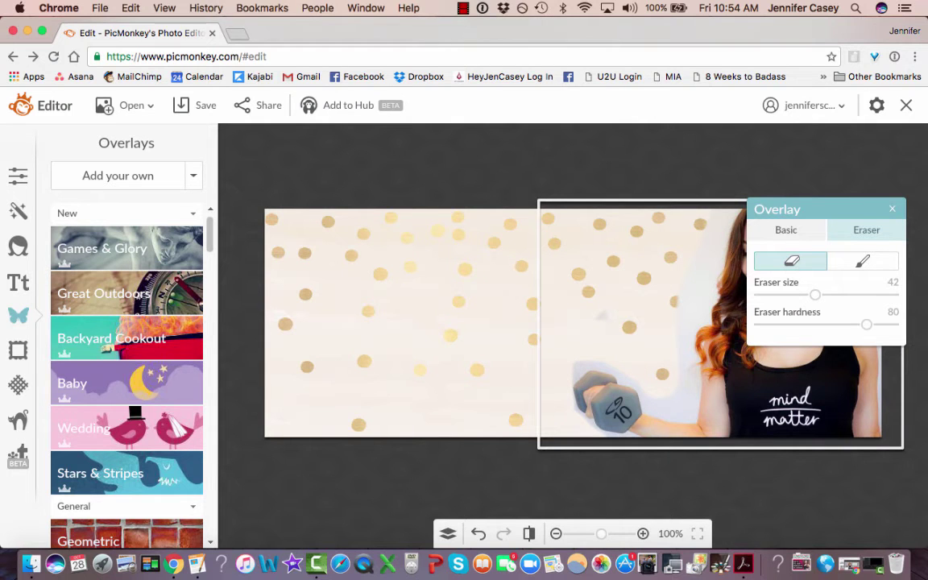
left_click_drag(600, 534, 618, 534)
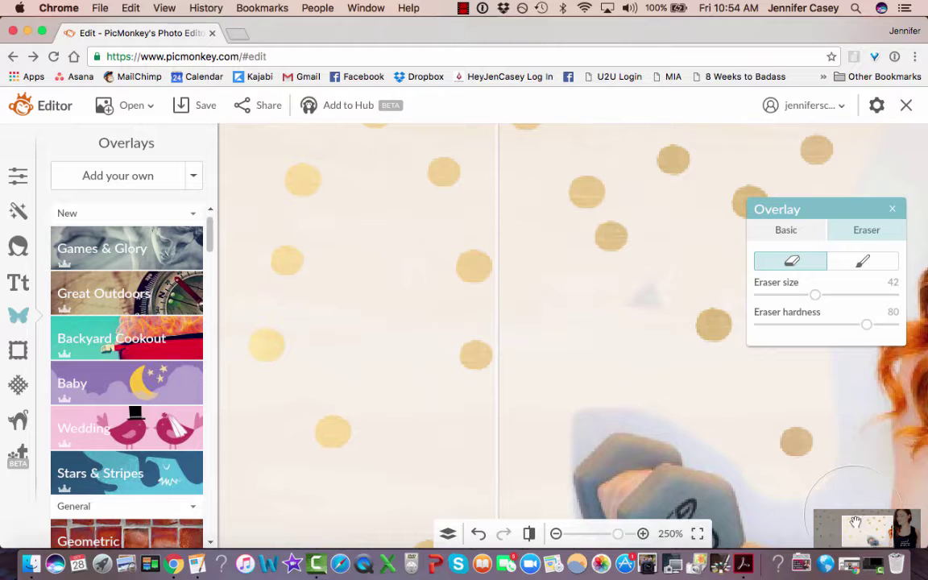
Erase the wall beside the arm, the fringe above the dumbbell, and the halo along the hair.
scroll(749, 450, "down", 5)
scroll(749, 451, "right", 5)
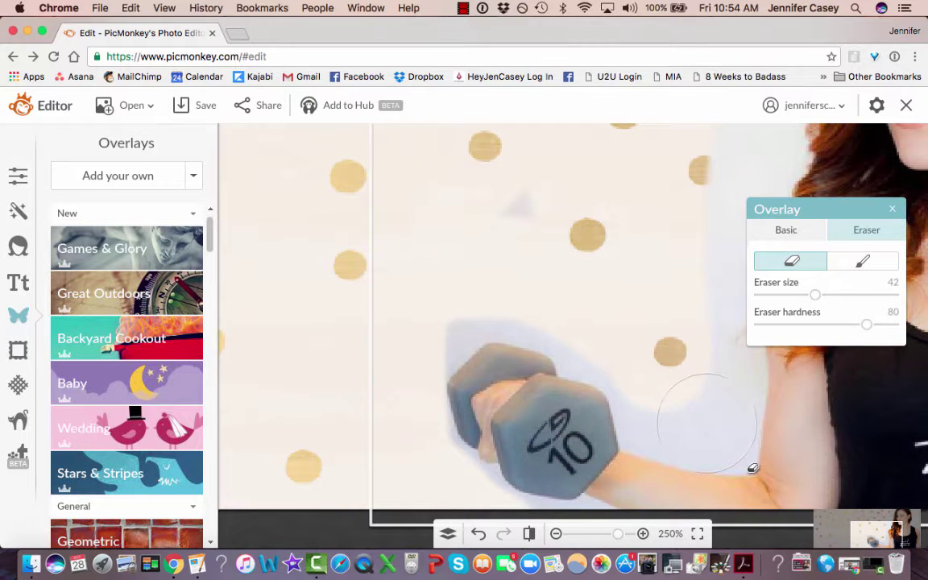
mouse_move(708, 425)
left_mouse_down()
mouse_move(704, 386)
mouse_move(686, 380)
mouse_move(683, 406)
mouse_move(679, 387)
mouse_move(703, 250)
mouse_move(544, 234)
mouse_move(516, 205)
mouse_move(525, 180)
mouse_move(373, 331)
left_mouse_up()
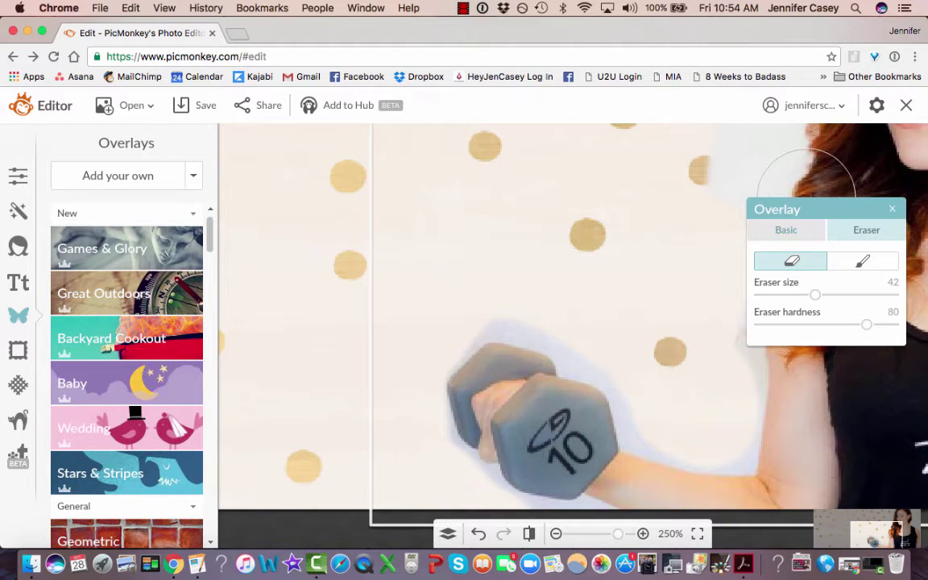
left_click_drag(815, 294, 788, 295)
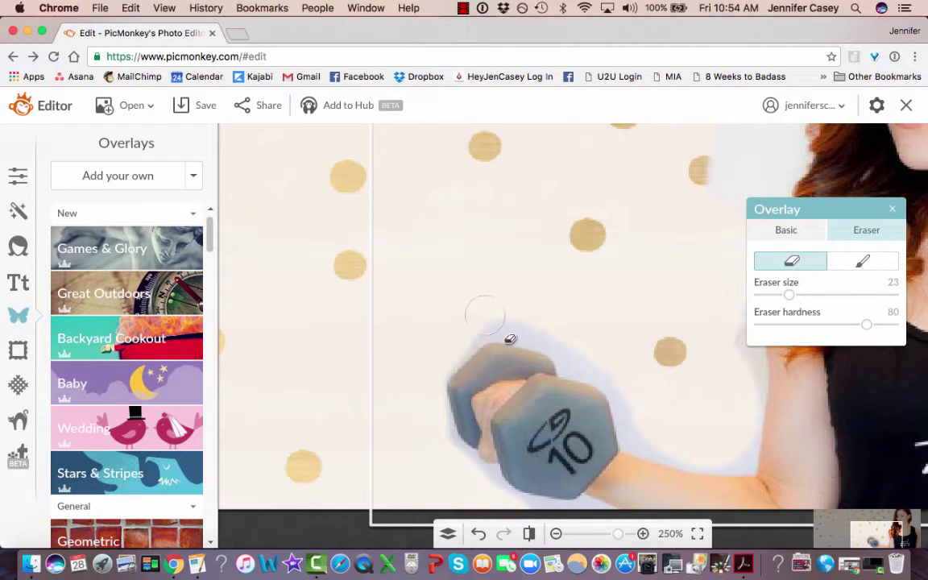
mouse_move(510, 342)
left_mouse_down()
mouse_move(600, 365)
mouse_move(727, 477)
mouse_move(682, 462)
mouse_move(736, 443)
mouse_move(735, 326)
left_mouse_up()
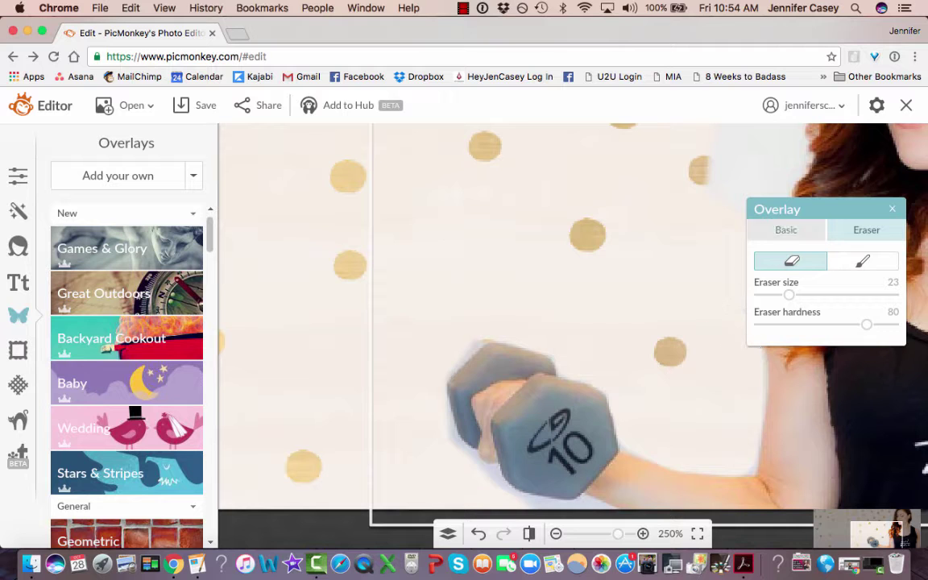
left_click_drag(805, 209, 541, 189)
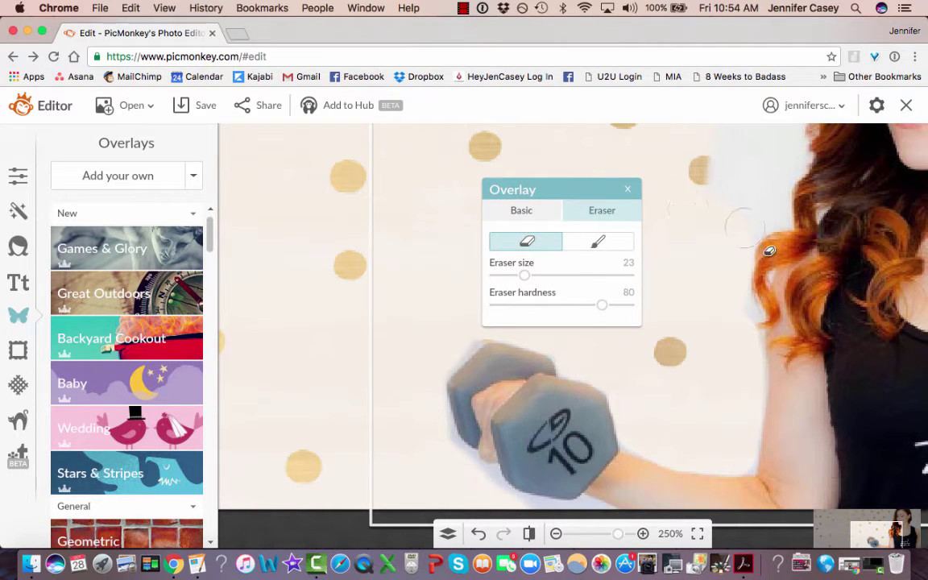
mouse_move(769, 251)
left_mouse_down()
mouse_move(774, 207)
mouse_move(732, 173)
mouse_move(752, 219)
mouse_move(783, 153)
mouse_move(705, 141)
mouse_move(731, 161)
left_mouse_up()
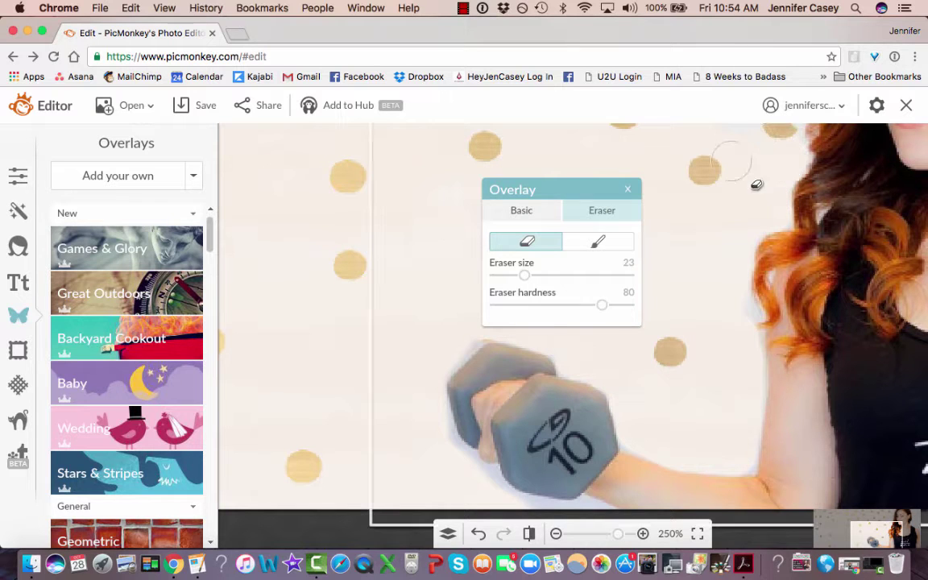
left_click_drag(744, 228, 757, 213)
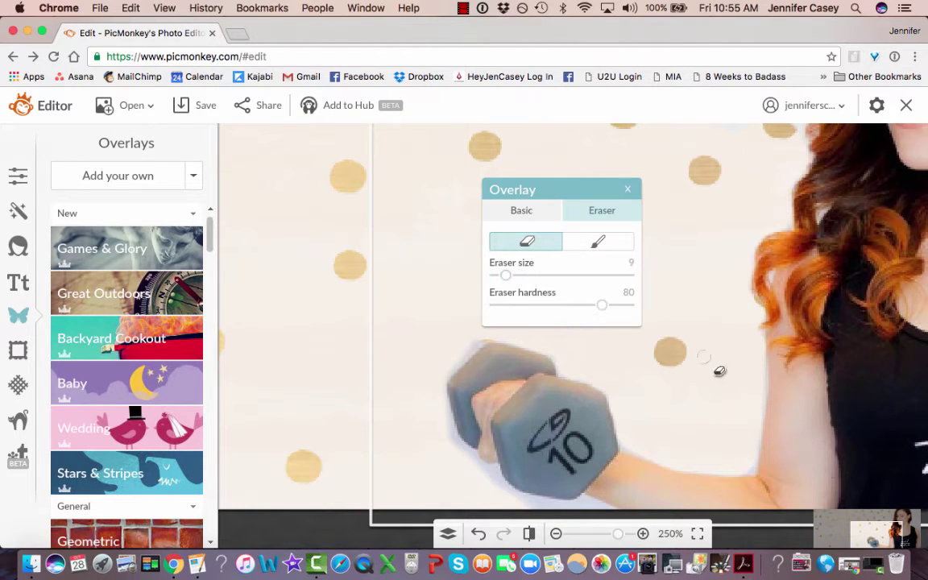
left_click_drag(749, 473, 762, 366)
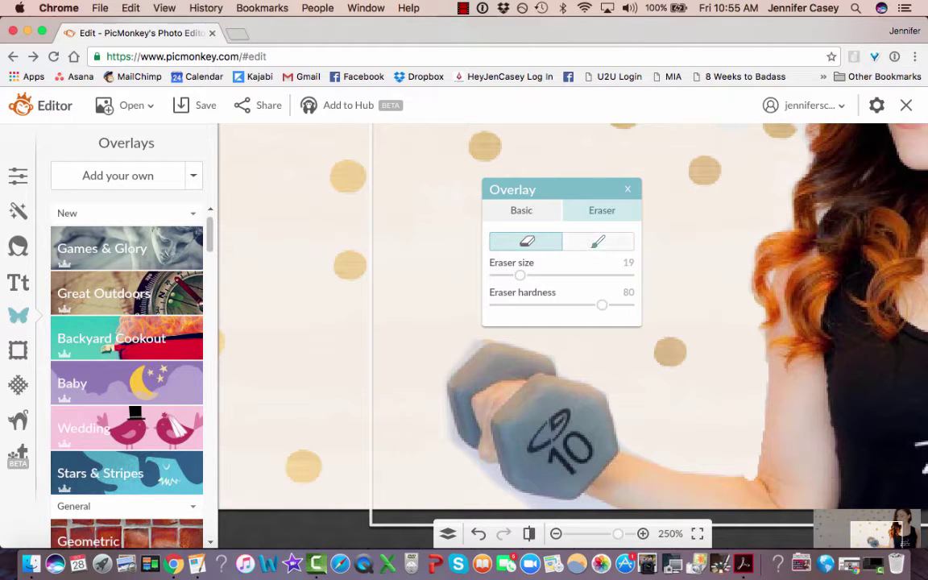
Touch up the dumbbell edge and wrist spot, then erase the edge by hair and shoulder with a larger eraser.
left_click(597, 242)
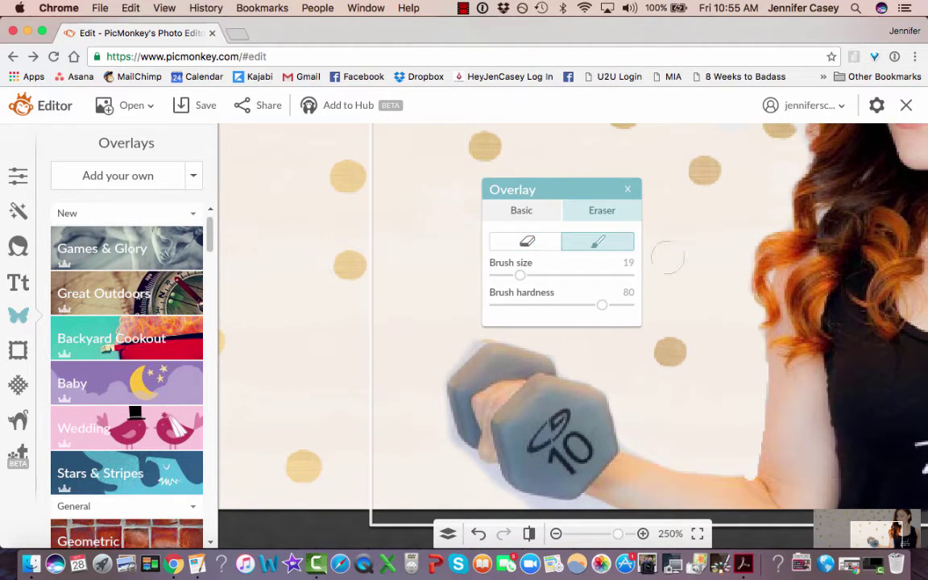
left_click(526, 242)
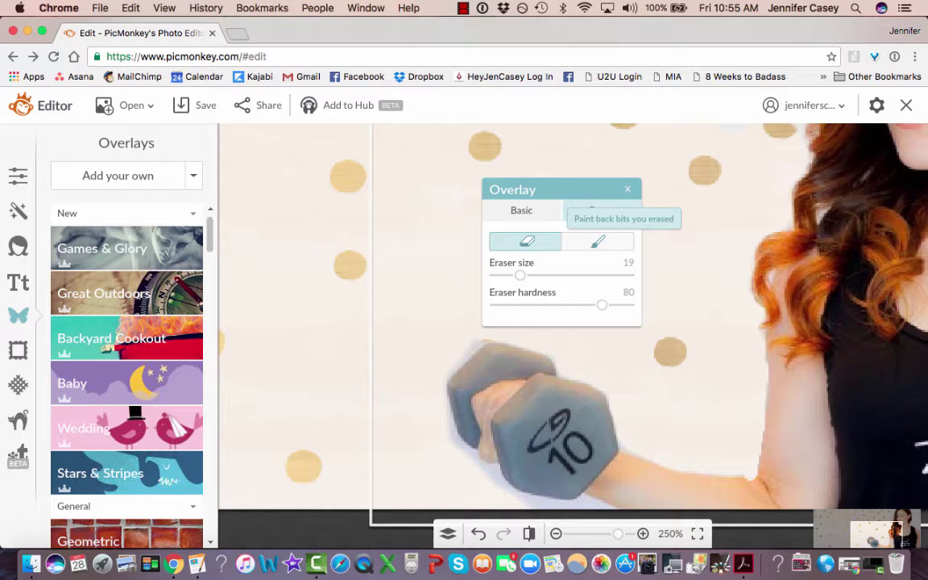
left_click(598, 242)
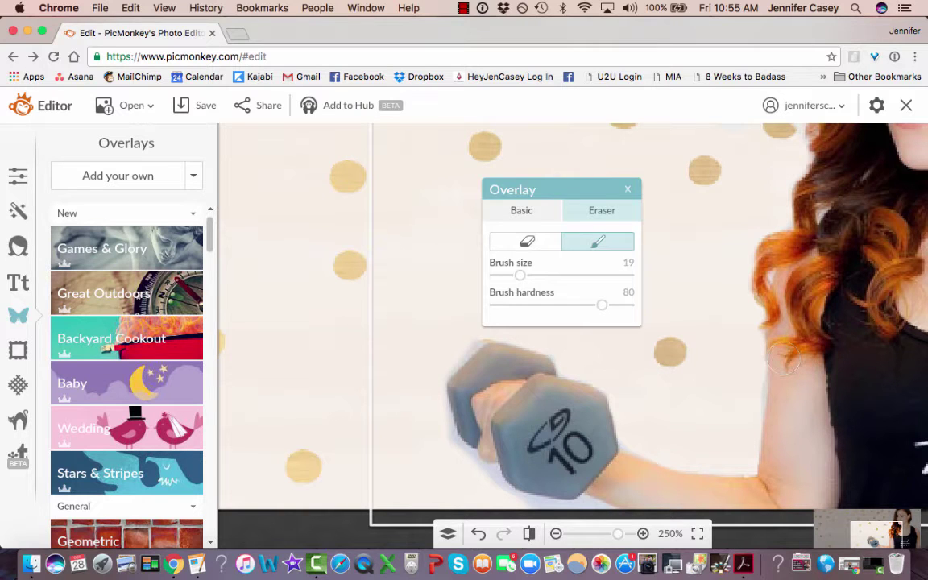
left_click(527, 242)
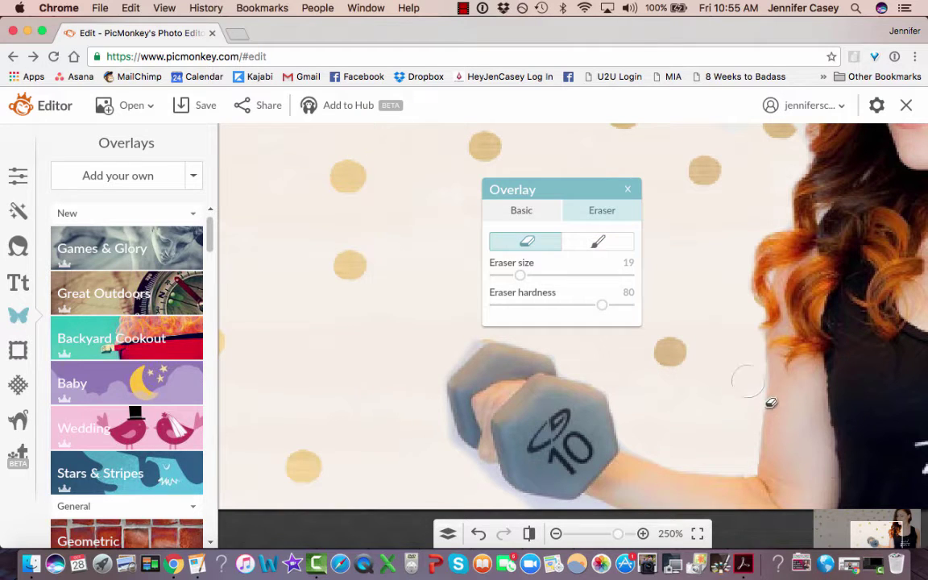
mouse_move(472, 335)
left_mouse_down()
mouse_move(432, 372)
mouse_move(435, 382)
mouse_move(447, 361)
mouse_move(446, 448)
mouse_move(467, 472)
mouse_move(543, 514)
mouse_move(597, 506)
mouse_move(595, 460)
mouse_move(613, 493)
left_mouse_up()
left_click(598, 241)
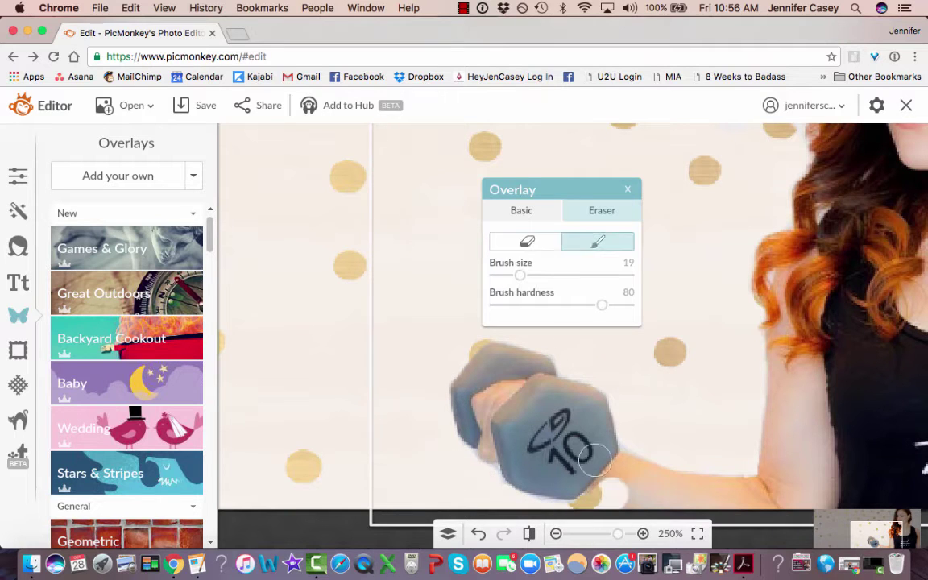
key("super+z")
left_click(526, 241)
mouse_move(487, 476)
left_mouse_down()
mouse_move(527, 511)
mouse_move(581, 512)
left_mouse_up()
left_click(555, 533)
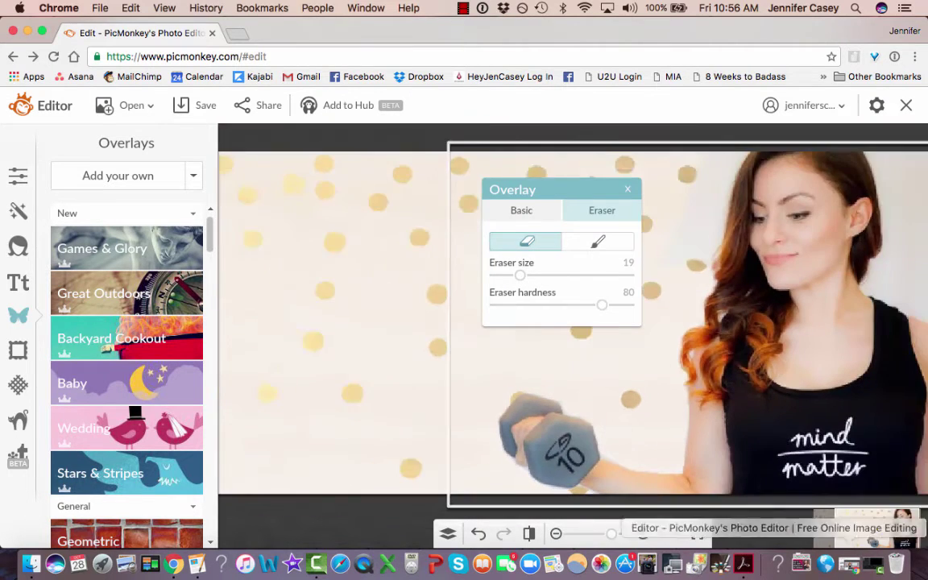
mouse_move(519, 274)
left_mouse_down()
mouse_move(563, 274)
mouse_move(538, 275)
left_mouse_up()
mouse_move(853, 275)
left_mouse_down()
mouse_move(863, 241)
mouse_move(843, 280)
left_mouse_up()
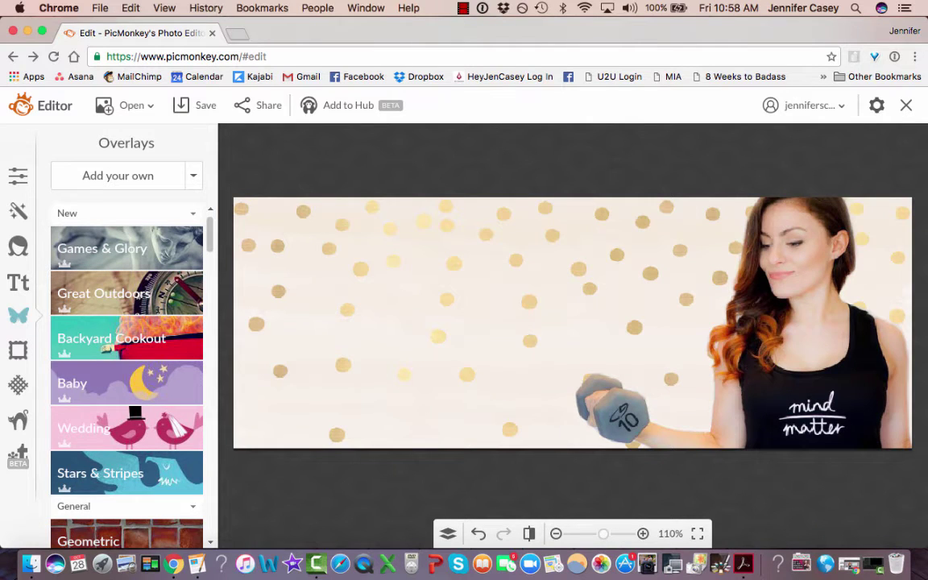
Add a geometric black rectangle, send it behind the photo, and shift it left.
left_click(89, 538)
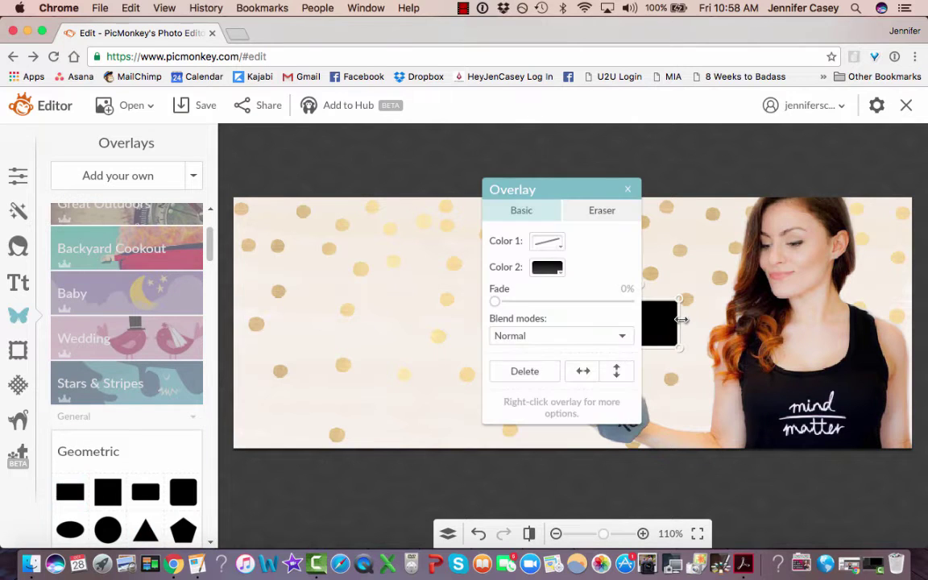
left_click_drag(661, 320, 682, 518)
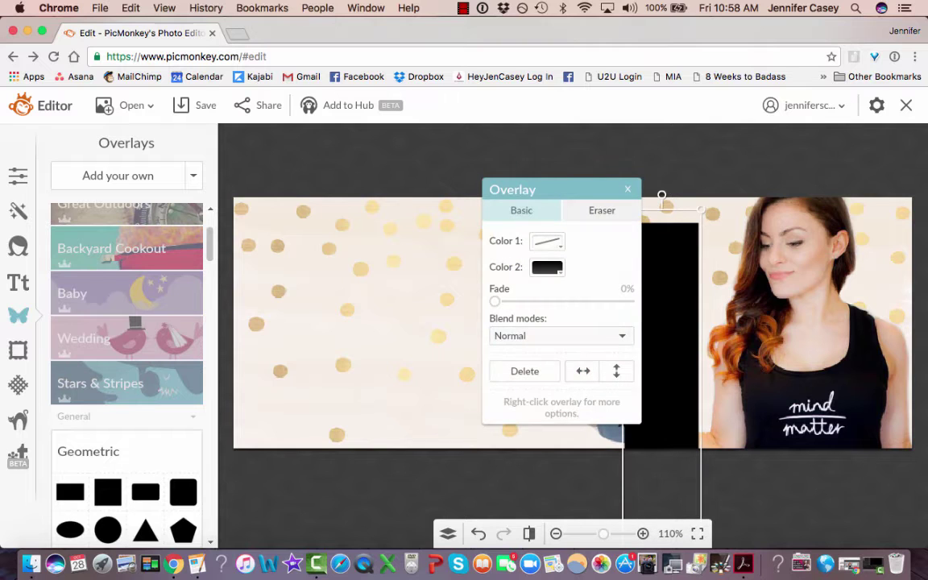
right_click(674, 344)
left_click(720, 306)
left_click_drag(664, 366, 416, 359)
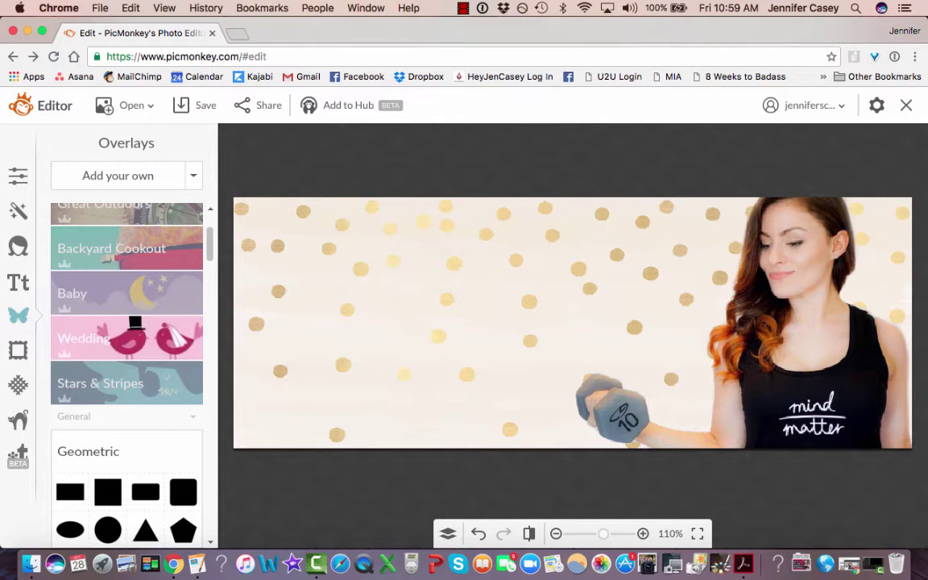
Add another rectangle and stretch it across the bottom of the cover, edge to edge.
left_click(71, 491)
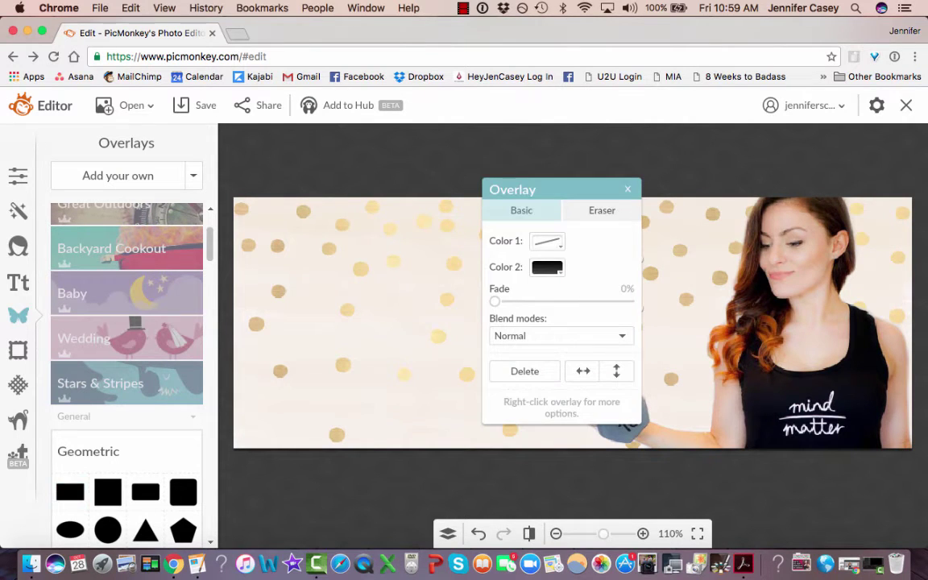
left_click_drag(559, 190, 409, 167)
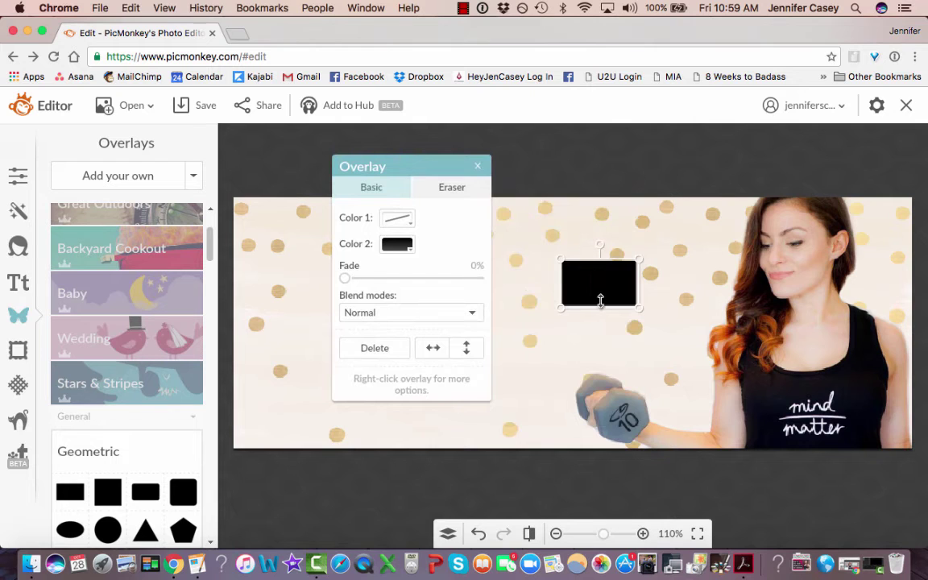
left_click_drag(599, 290, 924, 432)
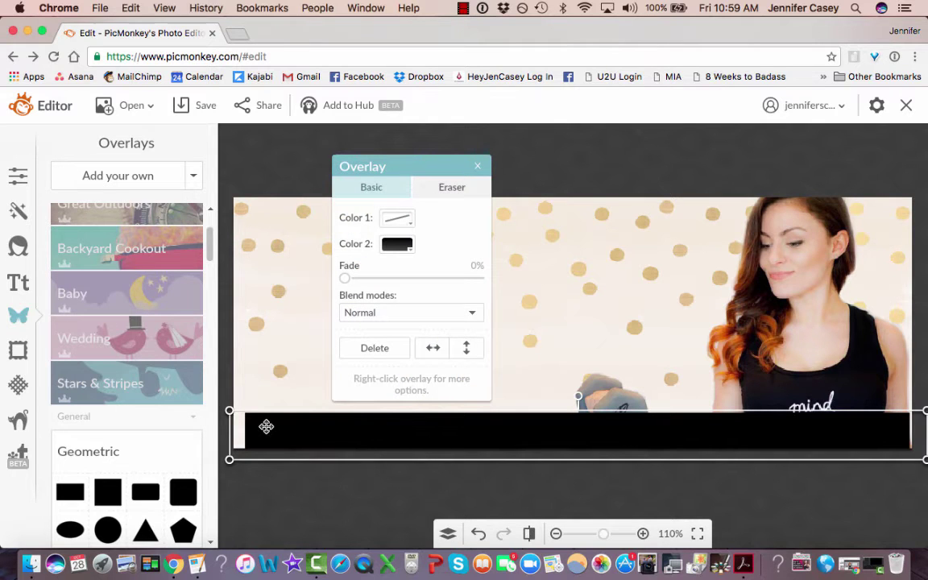
left_click_drag(233, 432, 219, 433)
left_click_drag(923, 435, 923, 445)
left_click_drag(716, 437, 729, 437)
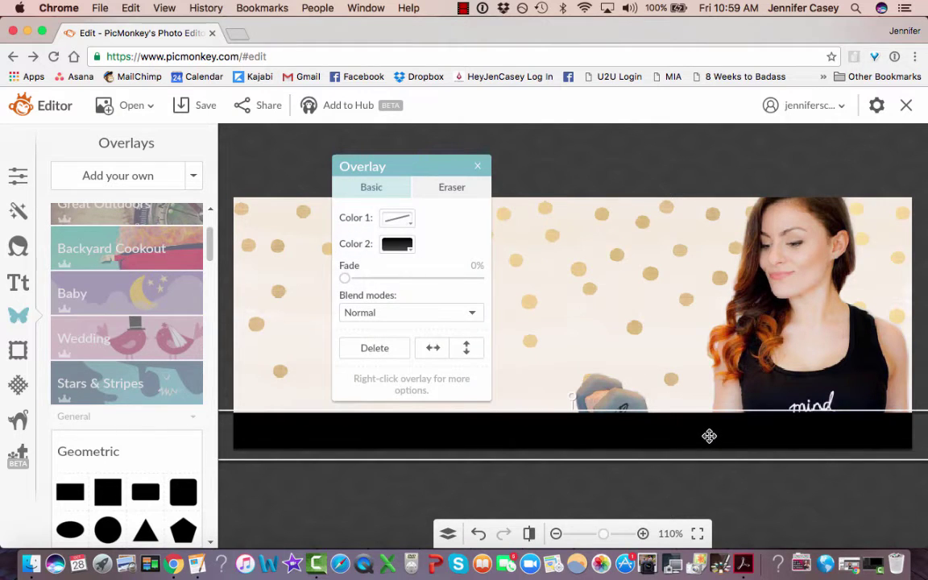
Send the bar behind the woman's photo and color it white.
right_click(709, 436)
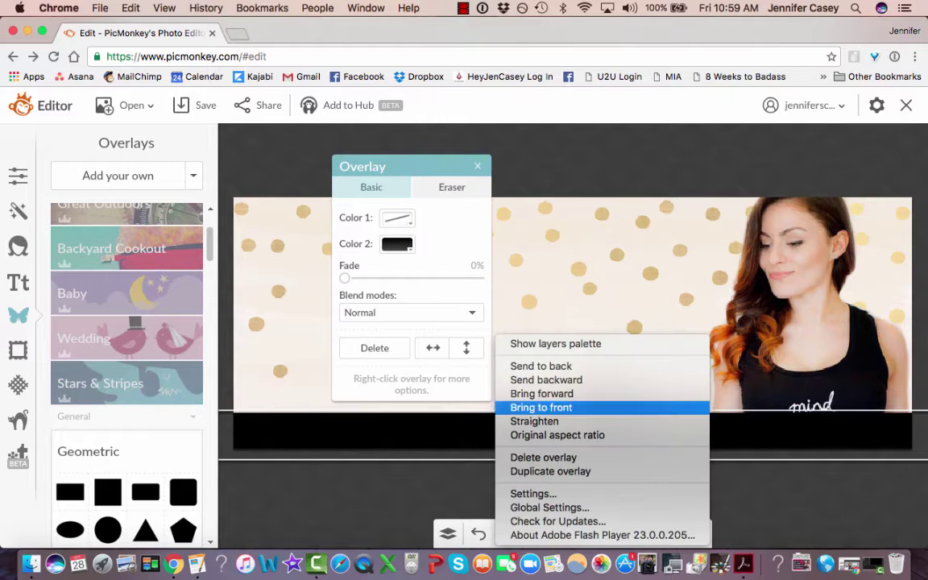
left_click(659, 368)
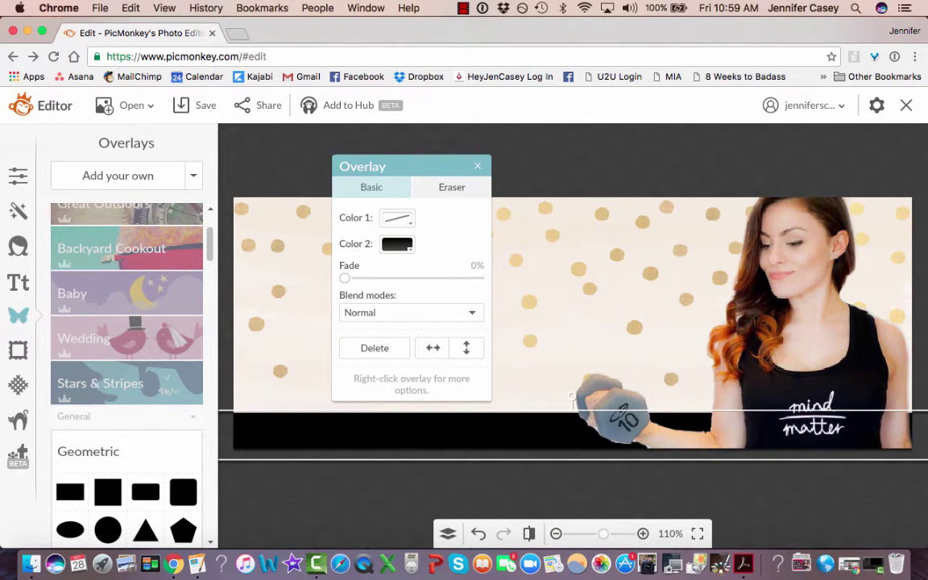
left_click(396, 243)
left_click(497, 267)
left_click(457, 224)
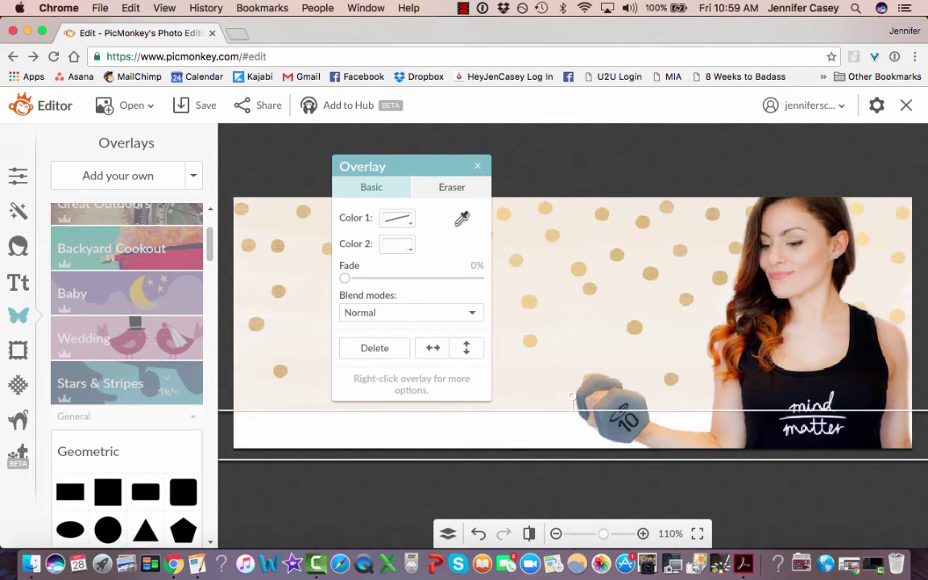
left_click(544, 236)
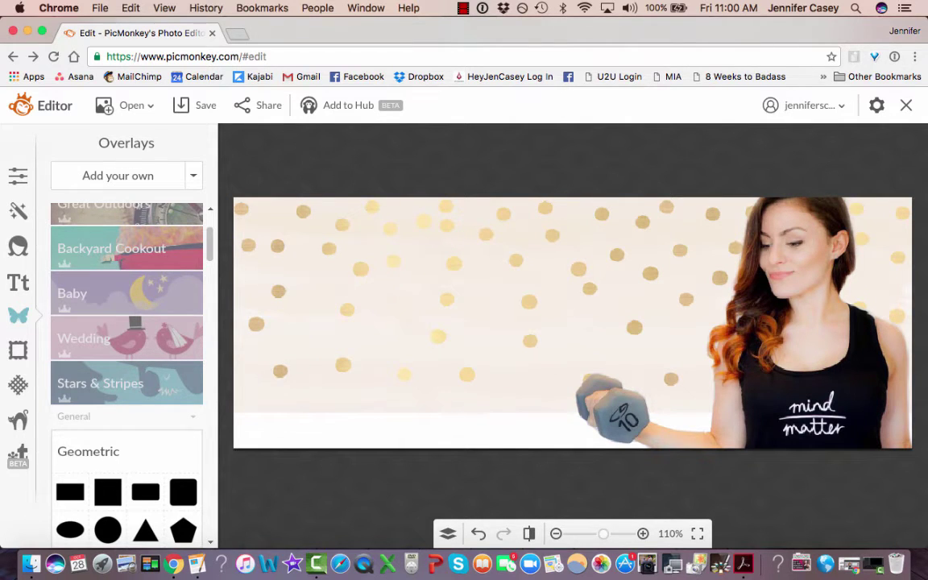
Open a new browser tab and load the PicMonkey site.
left_click(100, 8)
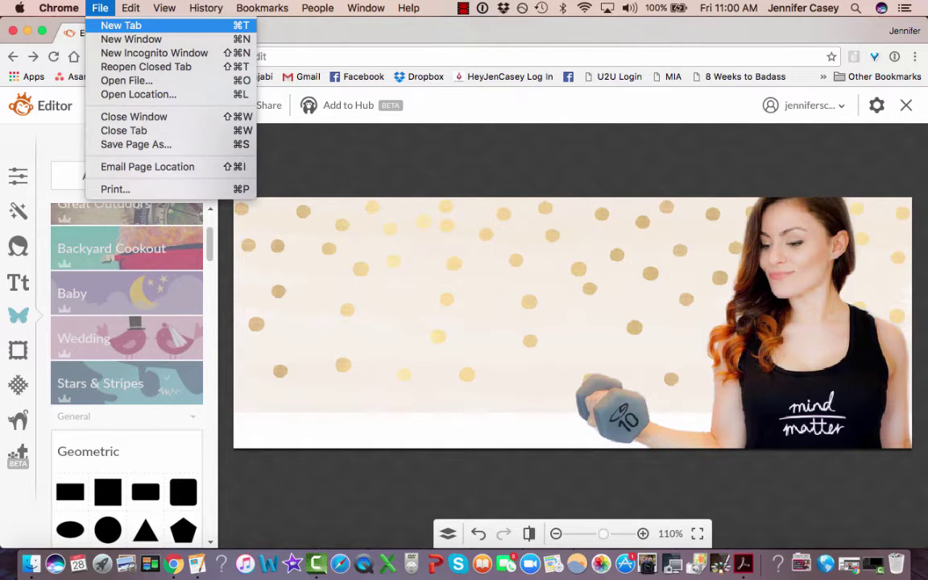
left_click(121, 25)
type("picmonkey.com")
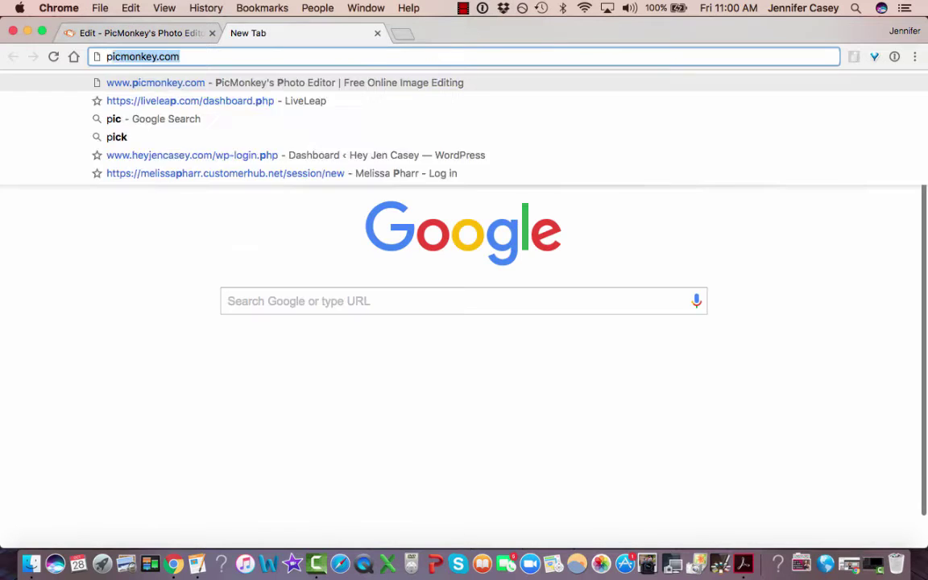
key("Return")
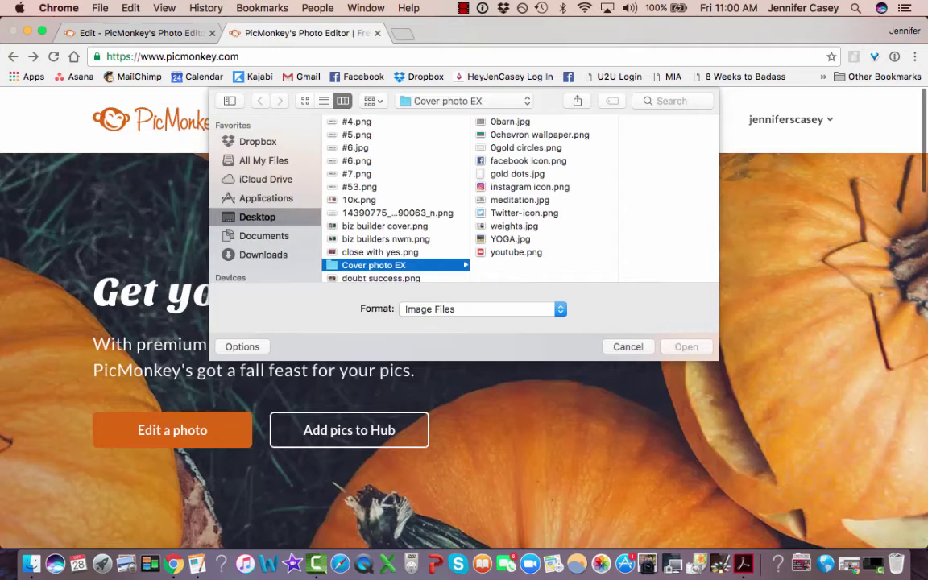
Open meditation.jpg in the editor and bring up the Frames collection.
left_click(519, 200)
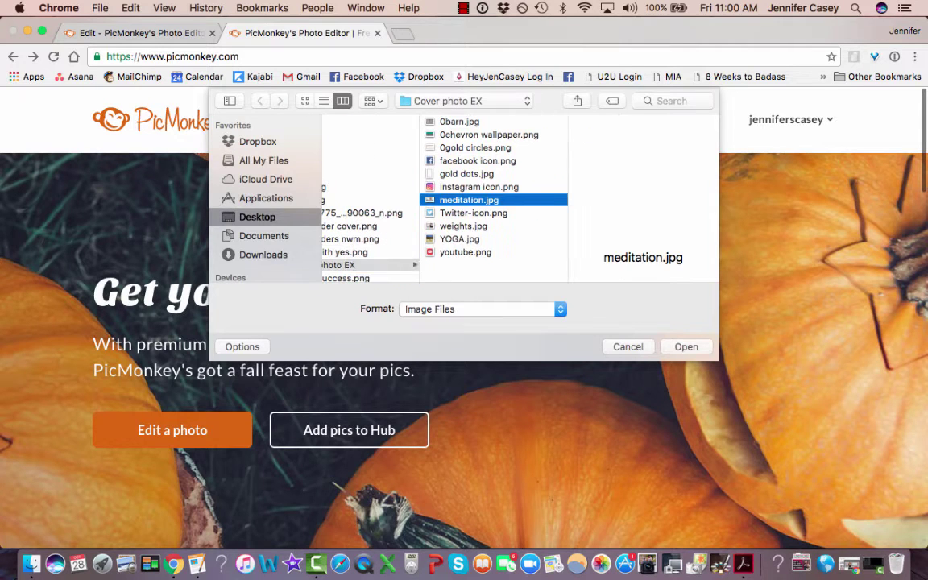
key("Return")
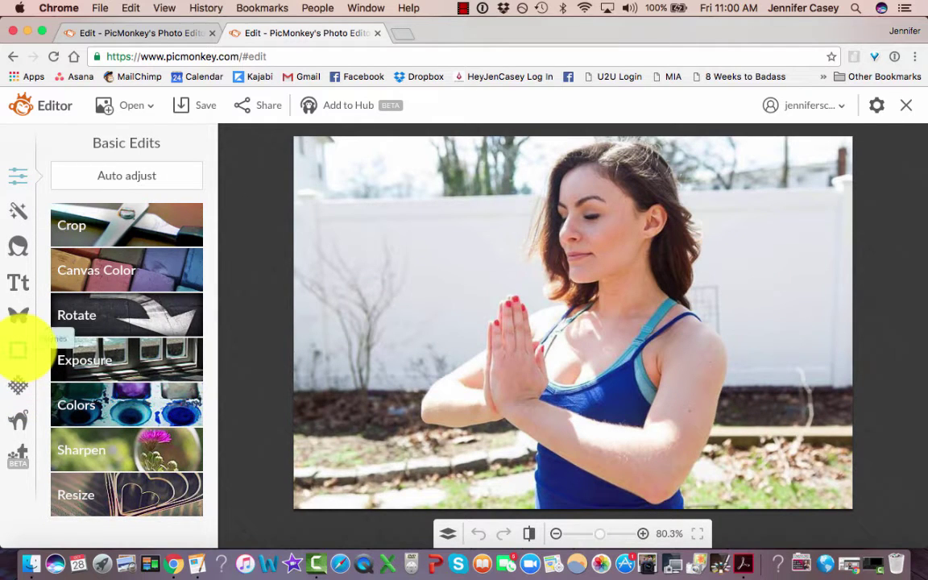
left_click(18, 350)
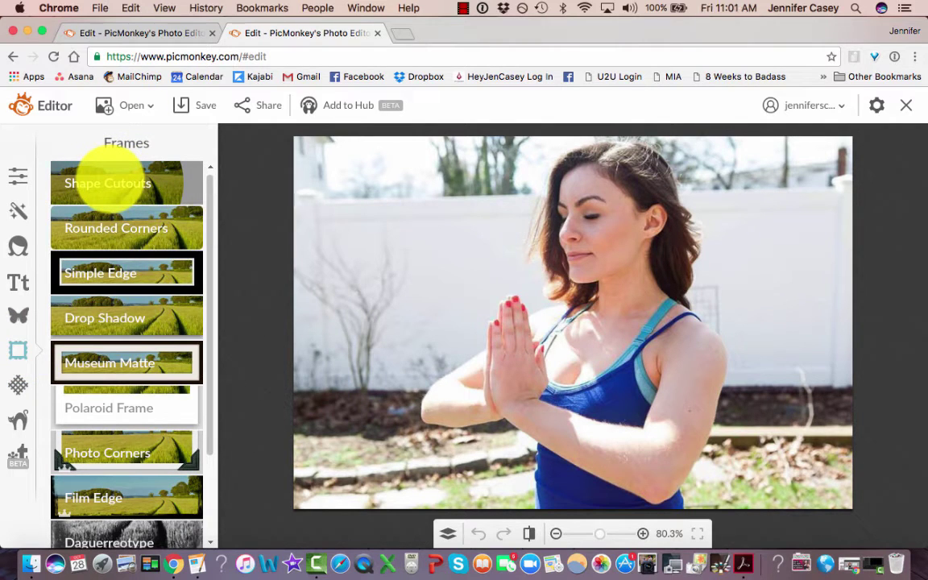
Position and enlarge a circle Shape Cutout over the woman, briefly trying a rotated heart.
left_click(107, 182)
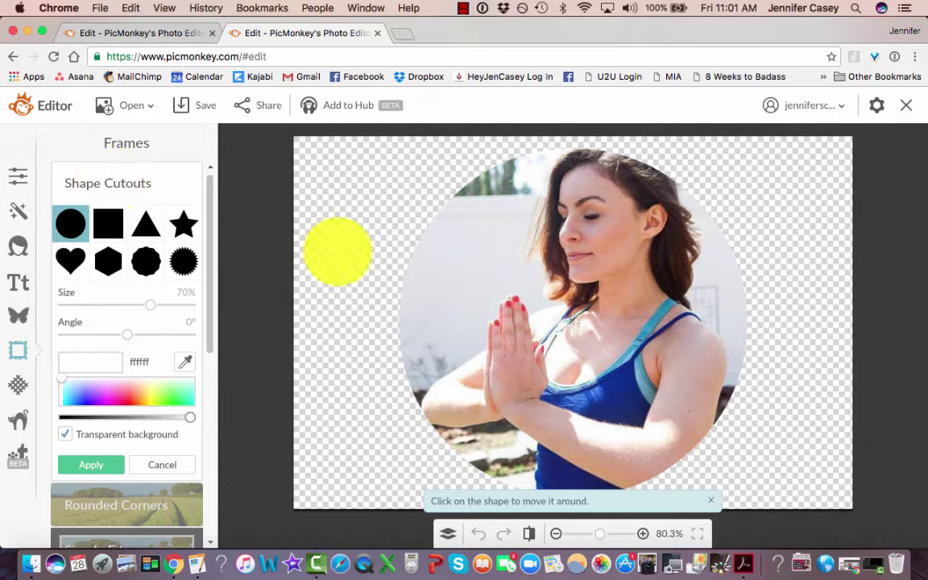
left_click_drag(517, 290, 542, 288)
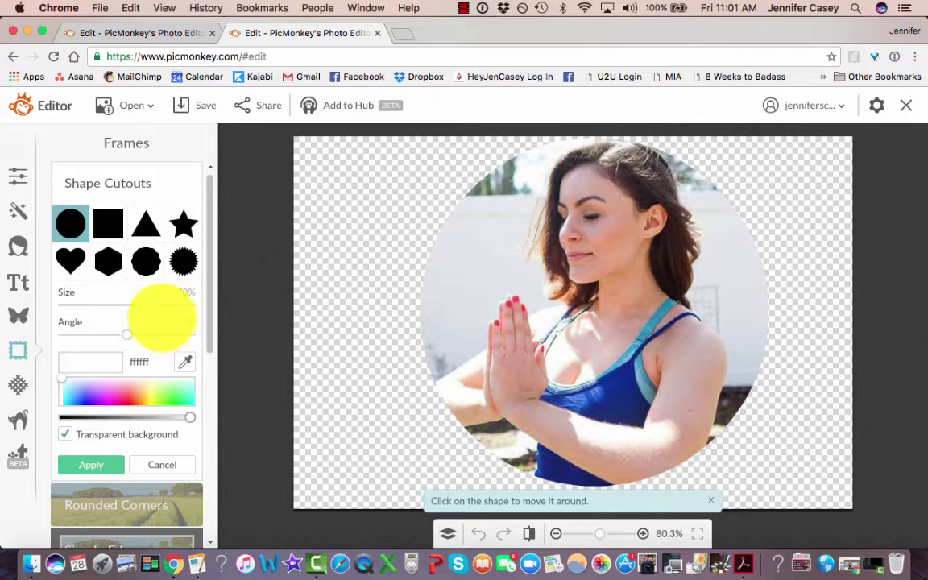
left_click_drag(151, 306, 129, 331)
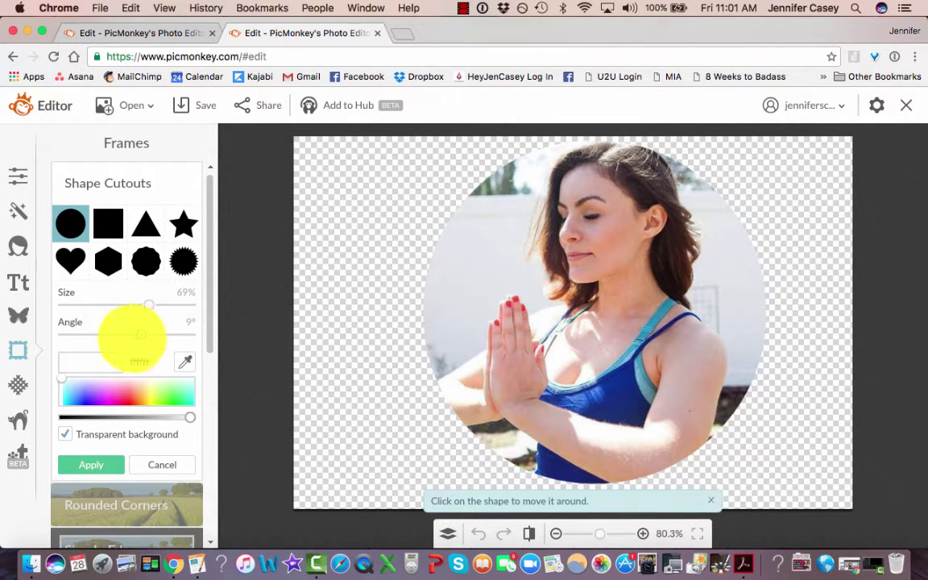
left_click(70, 260)
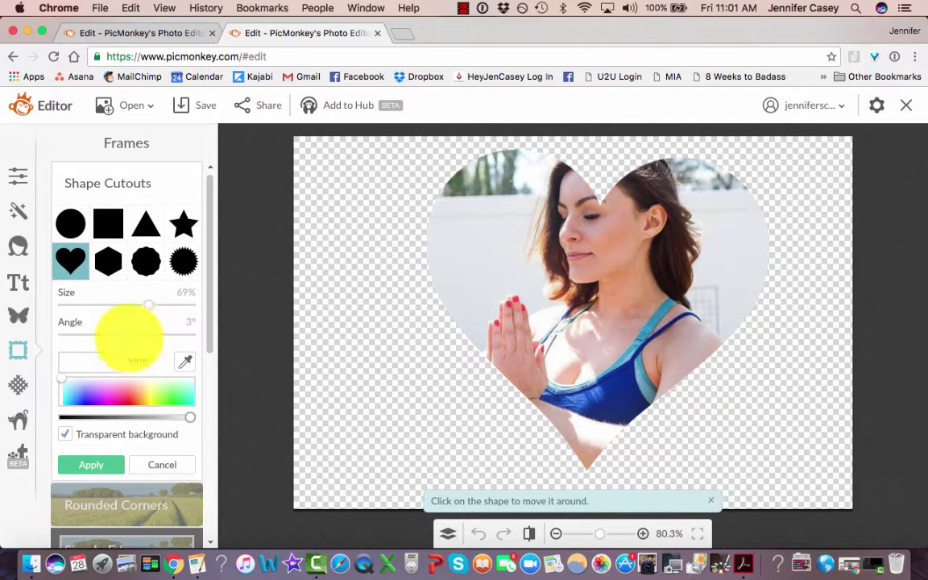
left_click_drag(128, 326, 86, 334)
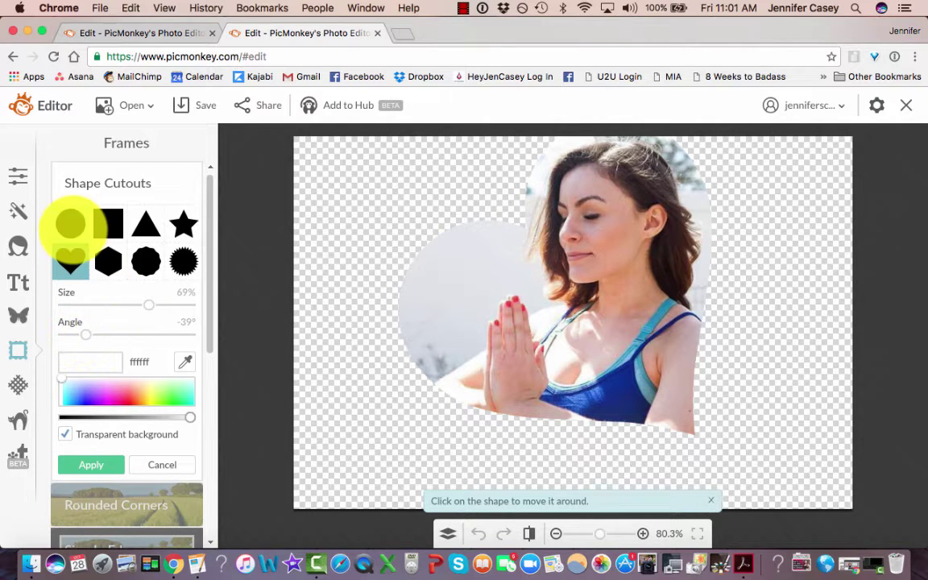
left_click(70, 223)
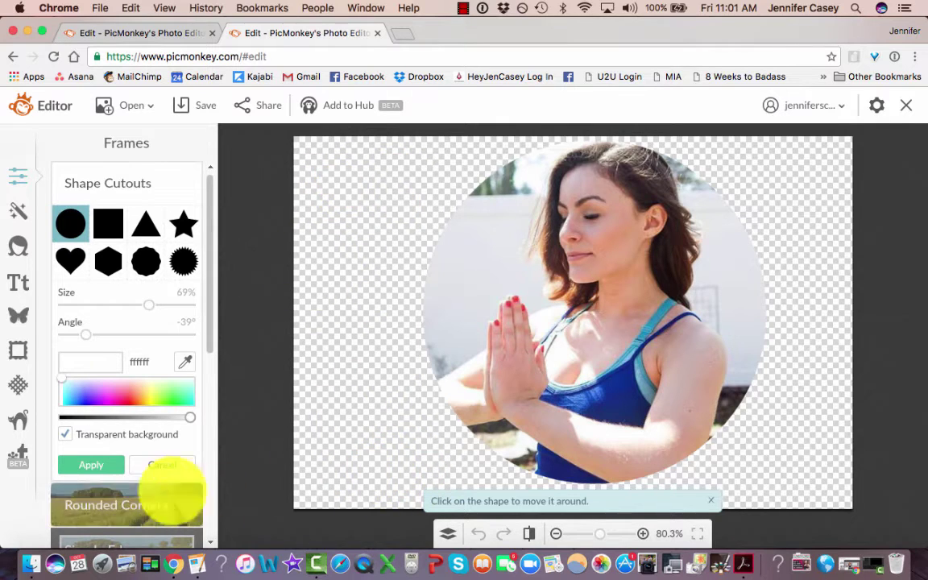
Keep the background transparent and apply the 69% circle cutout.
left_click(64, 434)
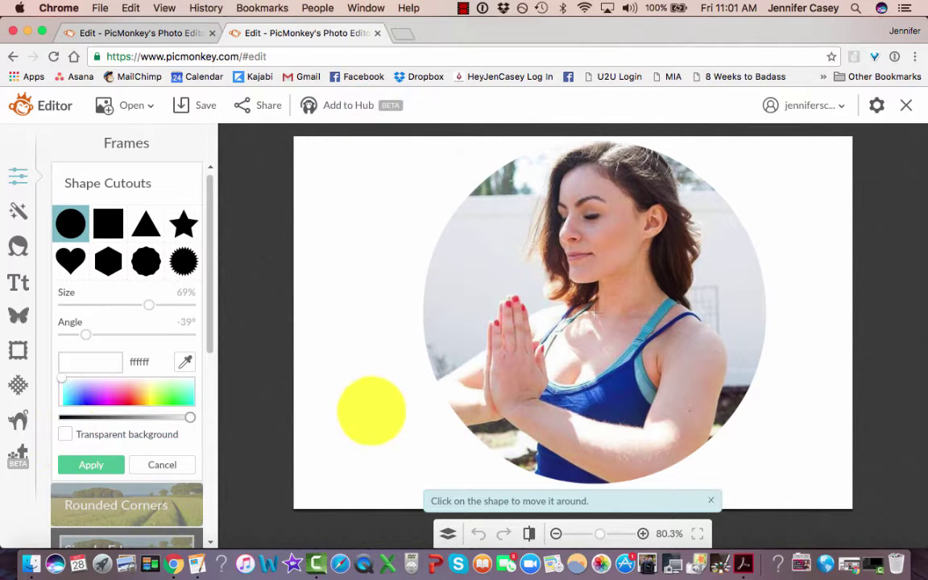
left_click(65, 434)
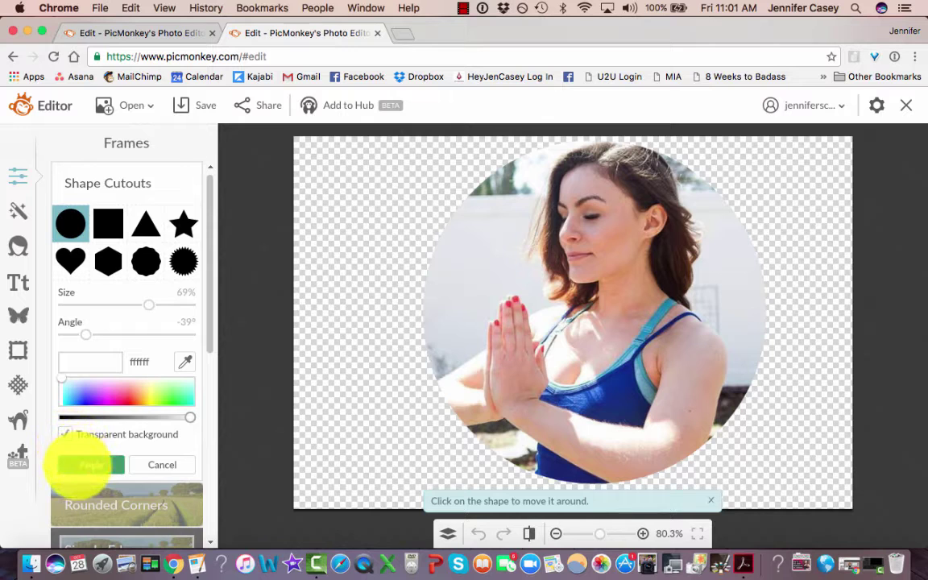
left_click(91, 465)
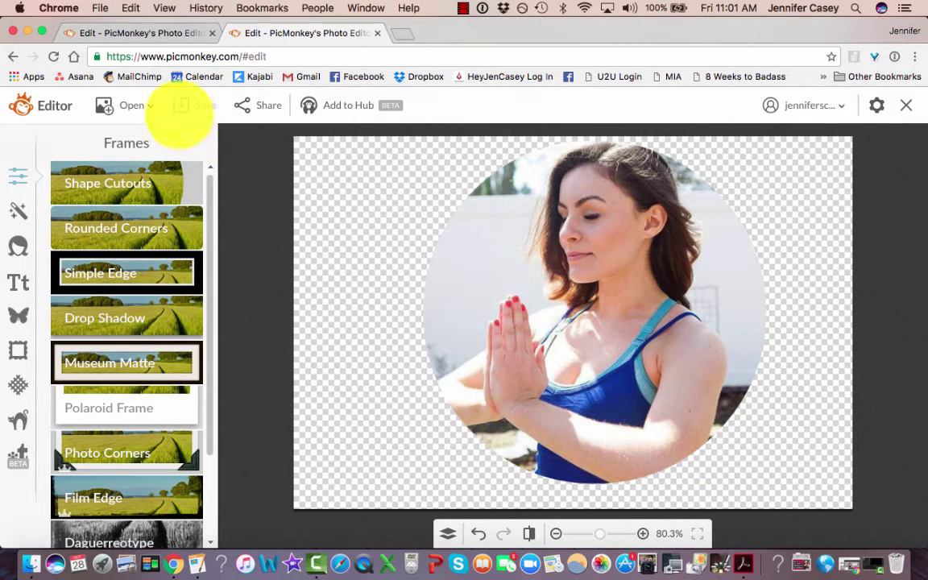
Save the circular cutout as 'meditation circle.png' in the Cover photo EX folder.
left_click(182, 105)
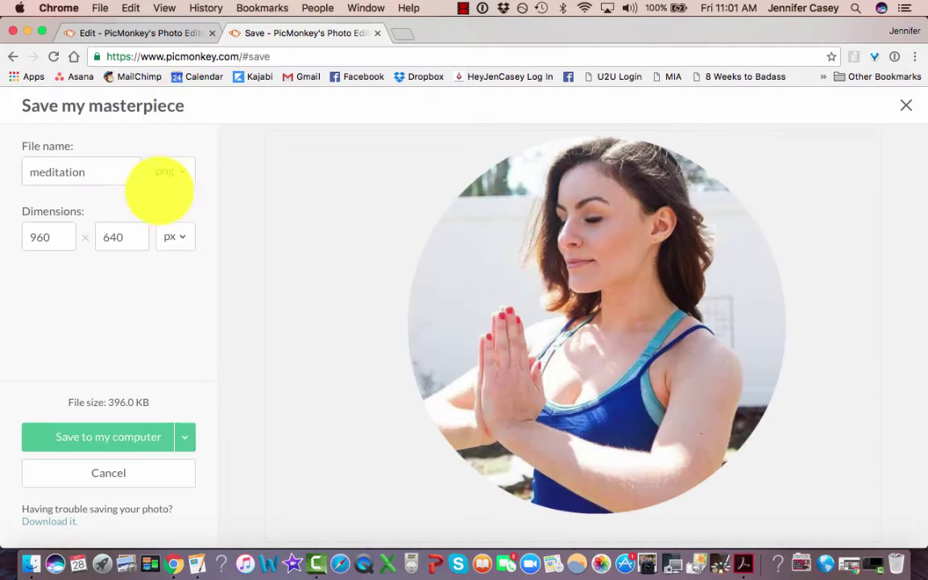
left_click(103, 169)
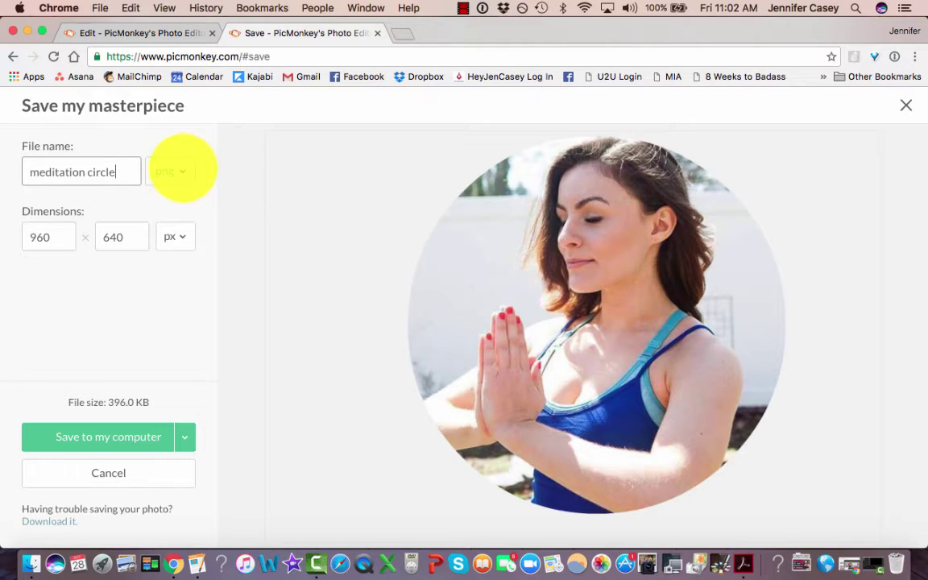
left_click(182, 169)
left_click(177, 169)
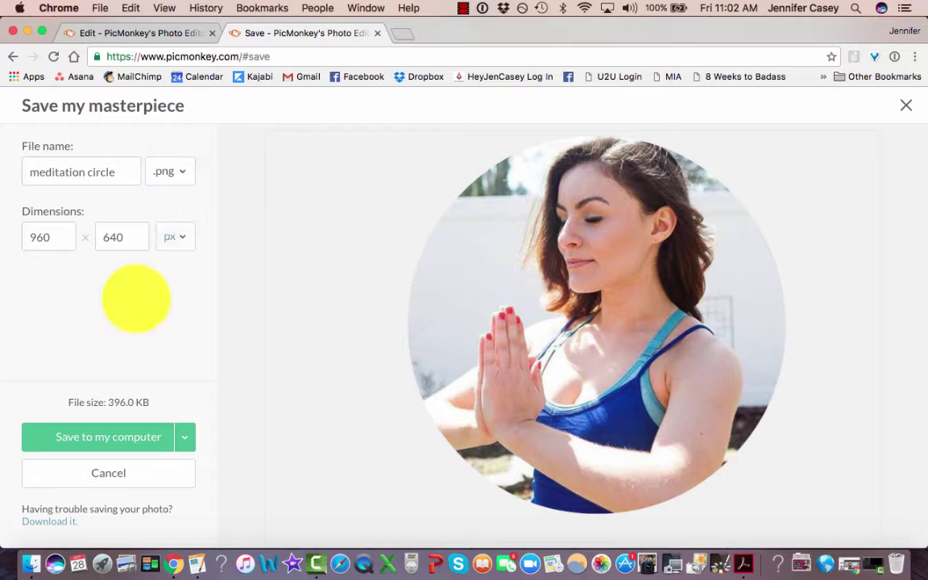
left_click(114, 431)
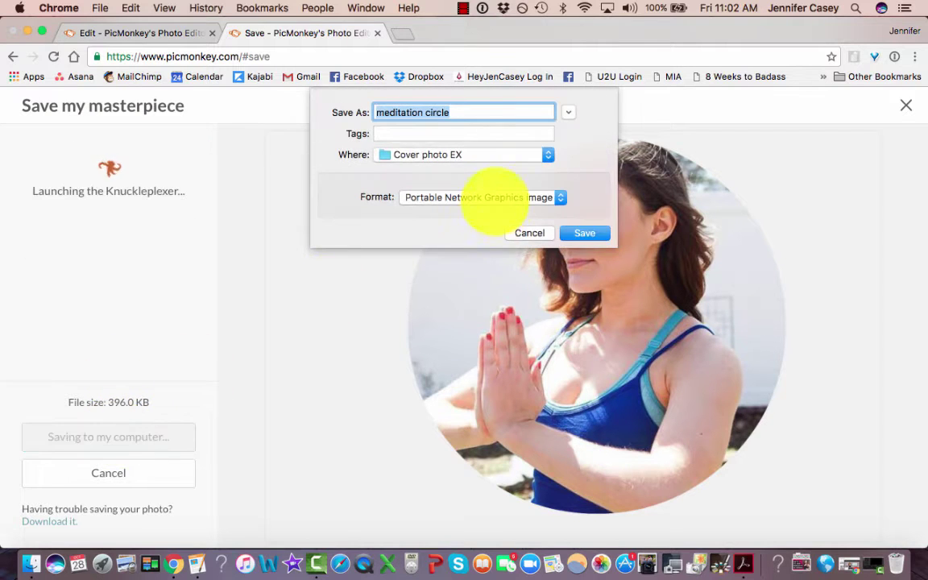
left_click(583, 232)
Remove /#edit from the address to return to the PicMonkey home page.
left_click_drag(267, 56, 239, 57)
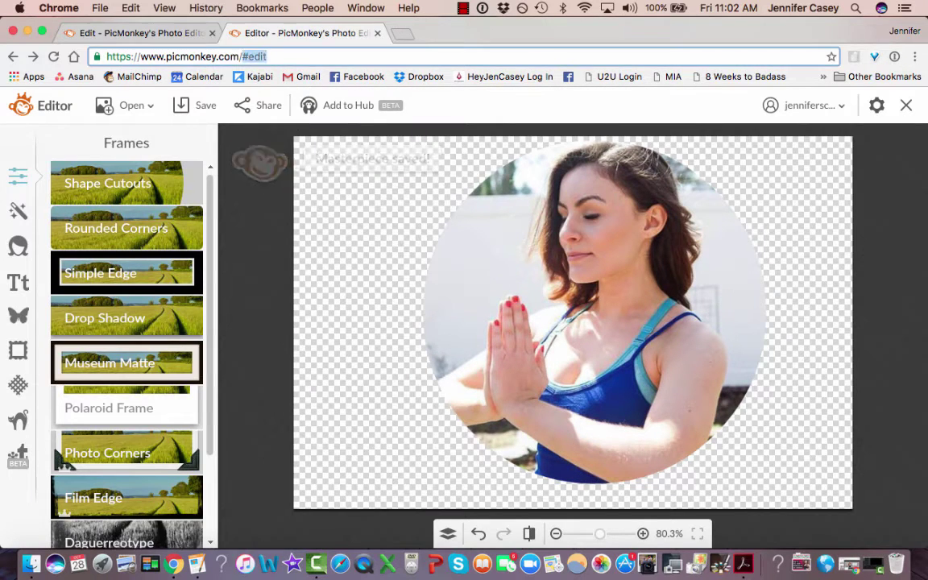
key("BackSpace")
key("Return")
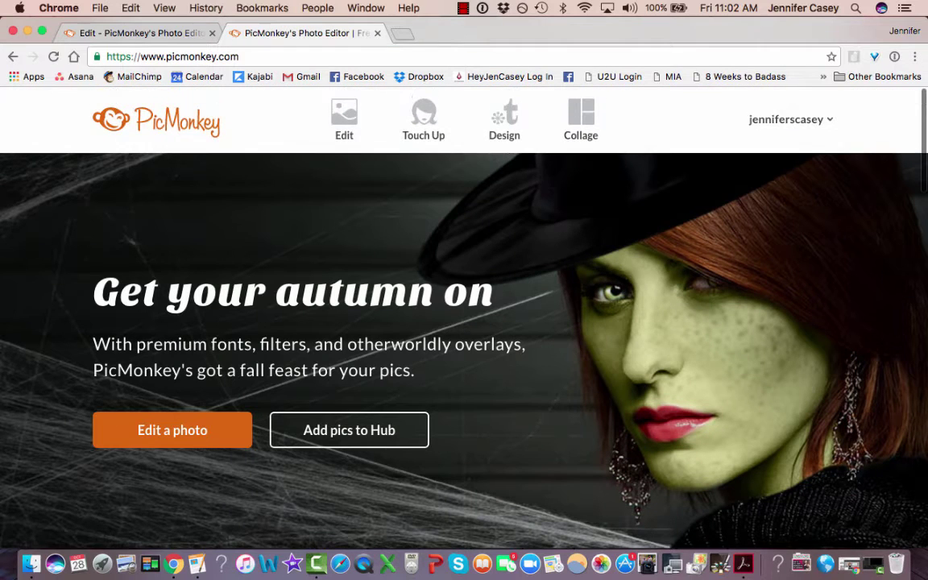
Open YOGA.jpg from the computer in the photo editor.
mouse_move(344, 120)
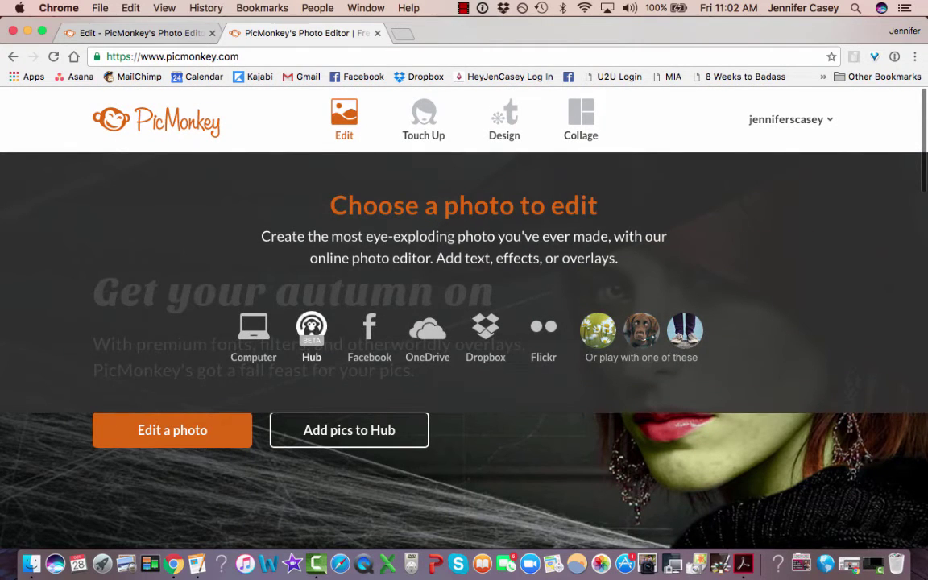
left_click(254, 336)
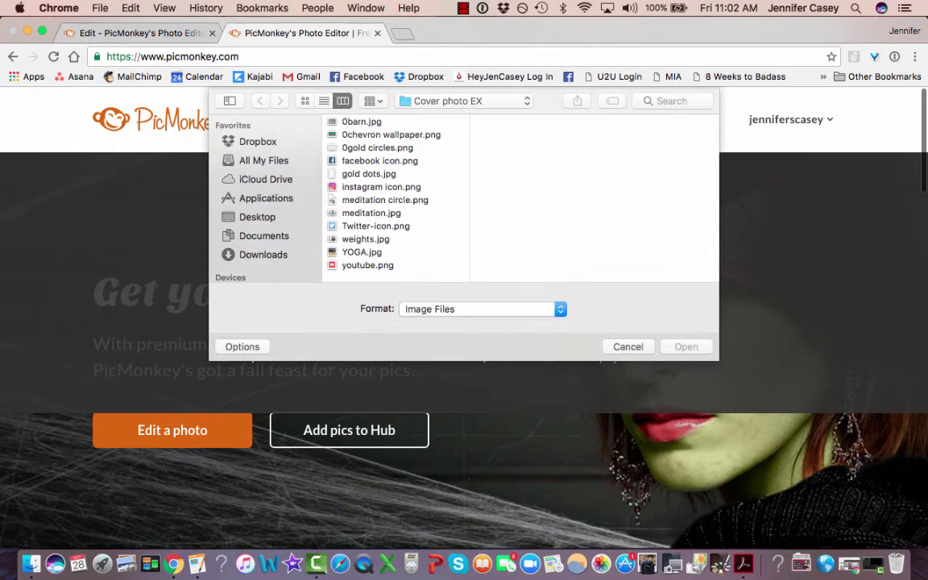
left_click(361, 252)
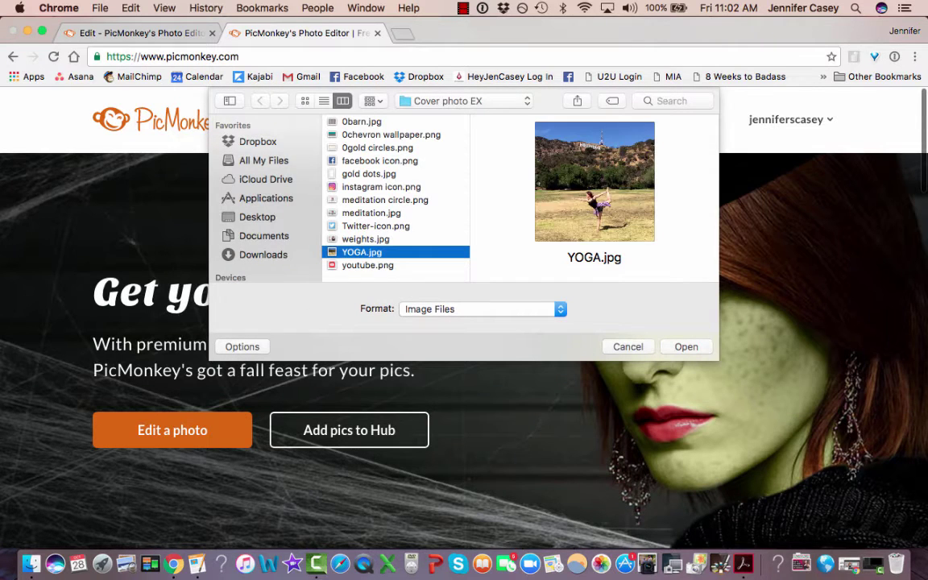
left_click(686, 347)
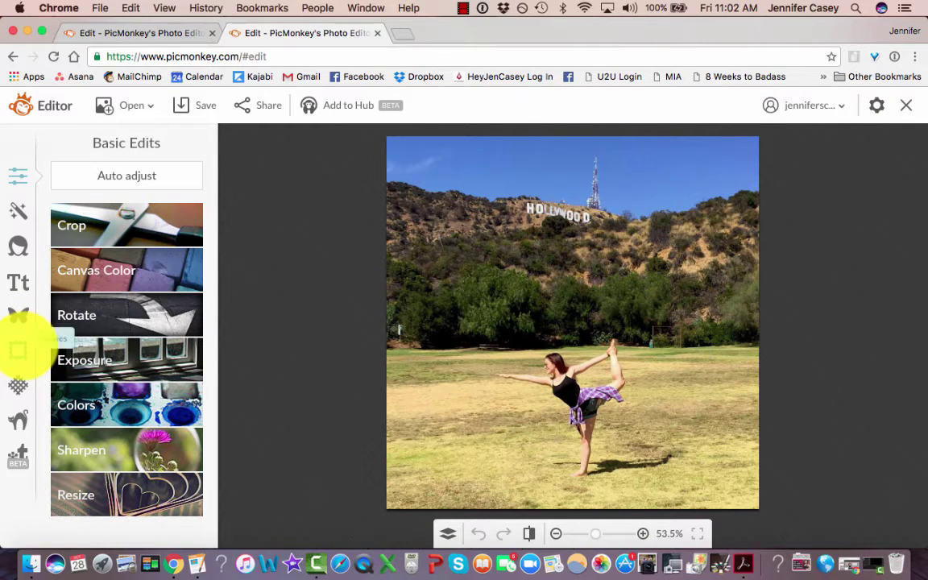
Cut the yoga photo into a 64% circle and save it as 'YOGA circle.png'.
left_click(18, 350)
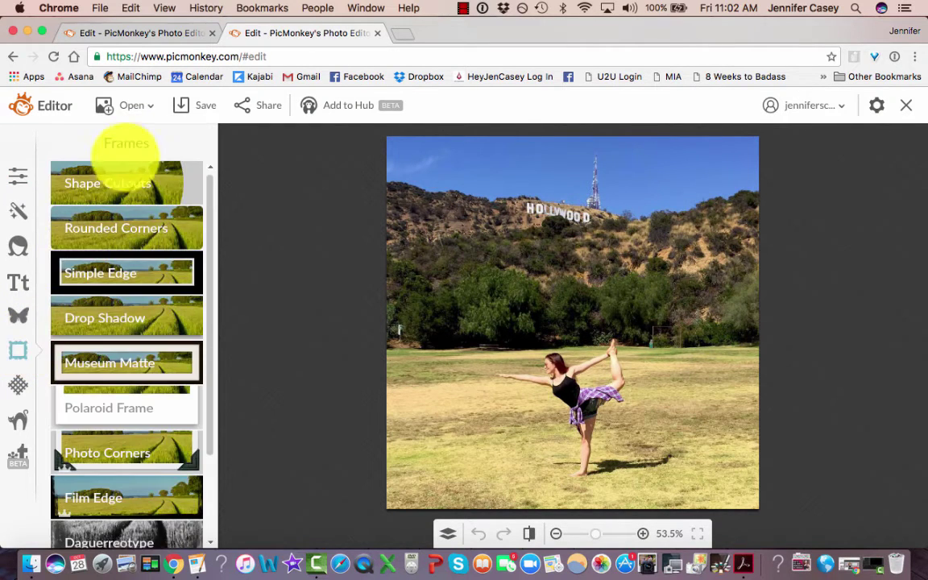
left_click(117, 178)
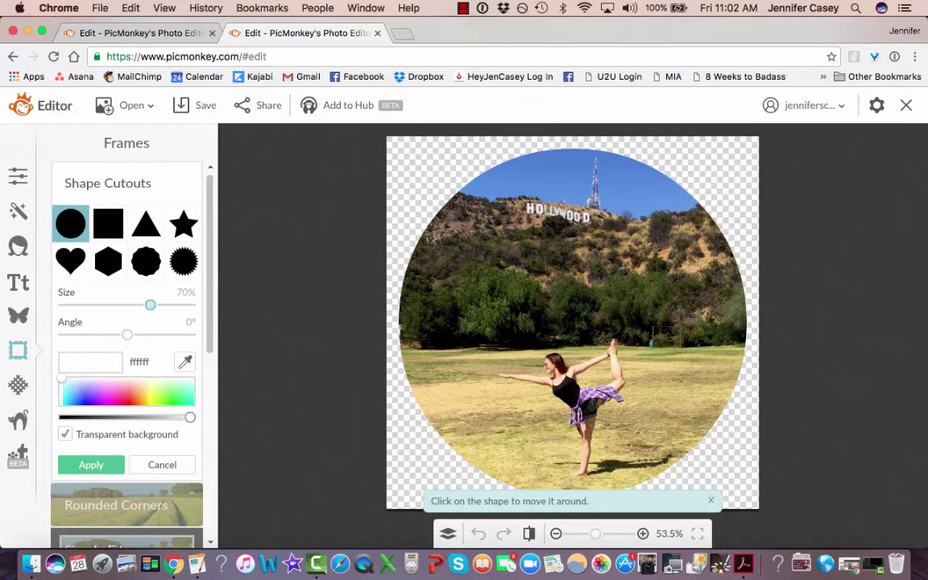
left_click_drag(149, 304, 142, 305)
left_click_drag(572, 322, 571, 331)
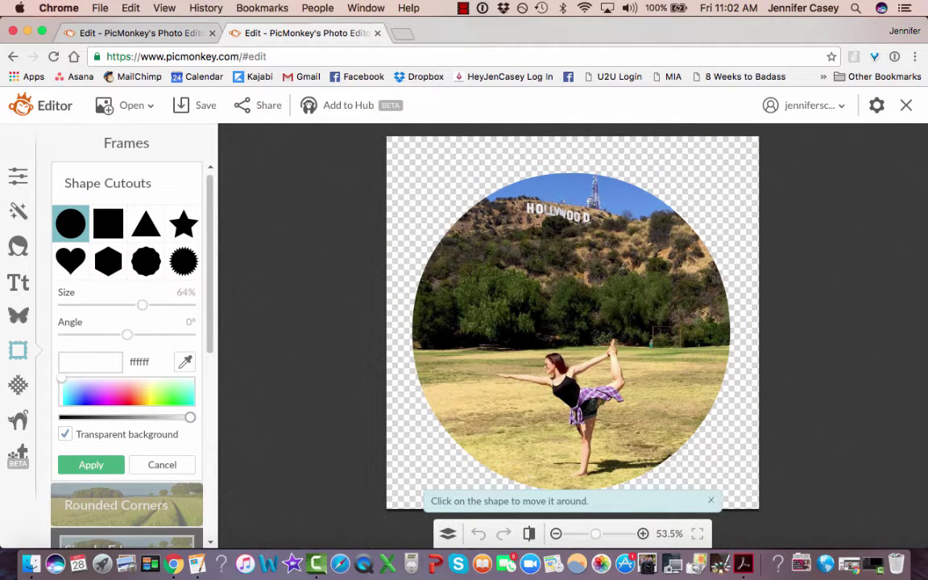
left_click(91, 465)
left_click(196, 105)
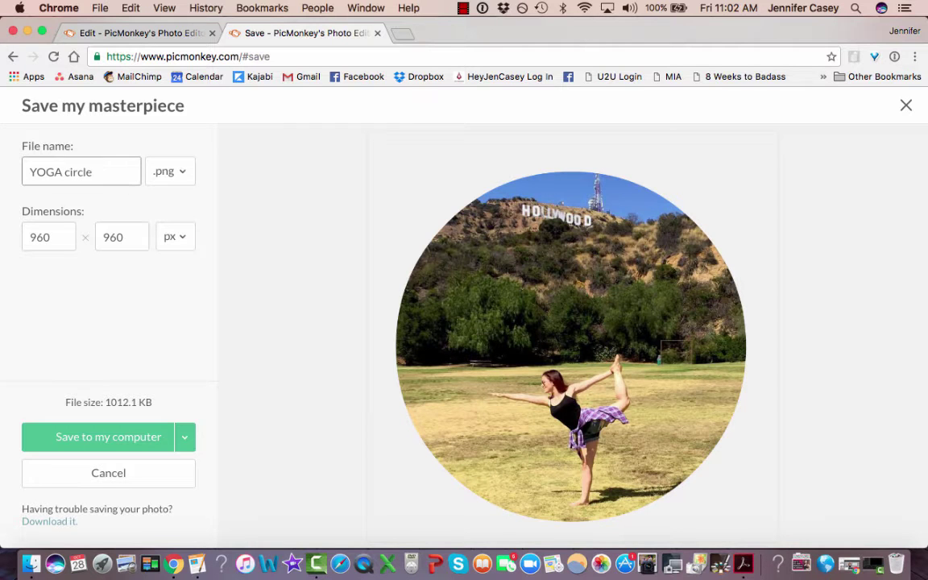
key("Return")
key("Return")
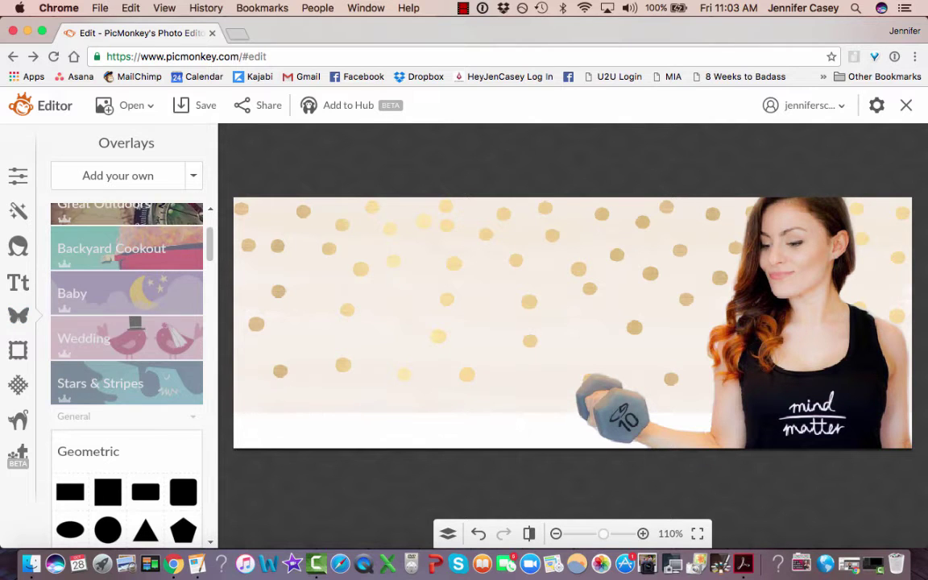
Add YOGA circle.png as an overlay, shrink it, and move it to the cover's left.
left_click(117, 176)
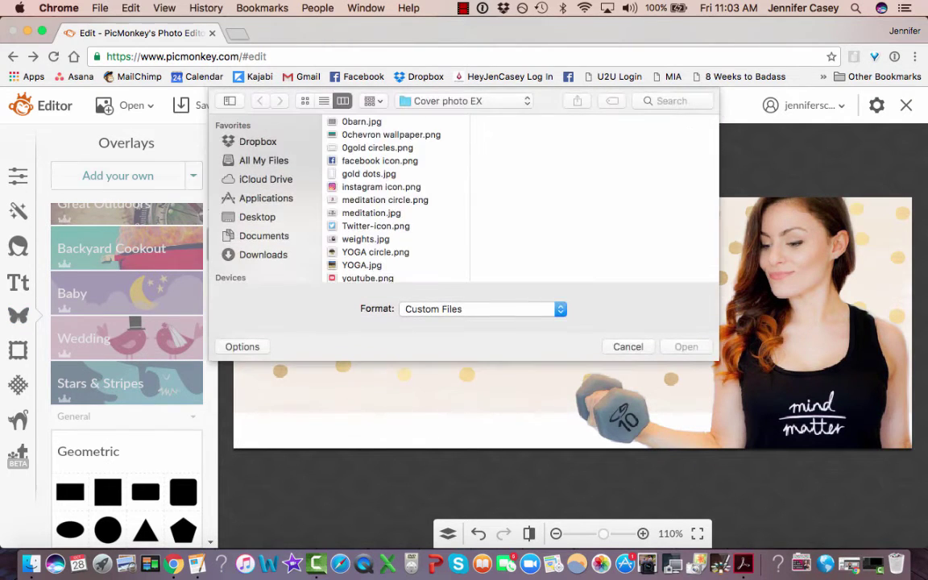
left_click(376, 252)
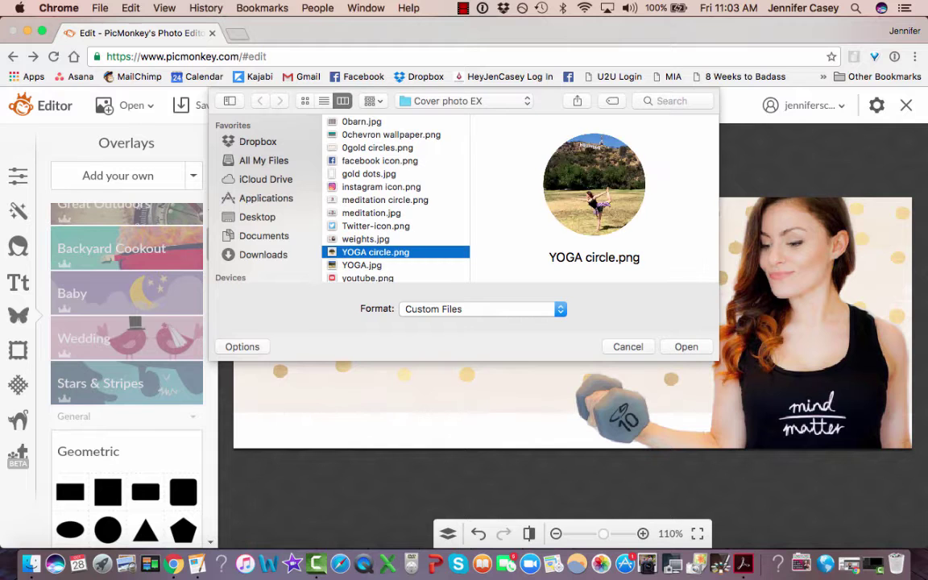
left_click(686, 346)
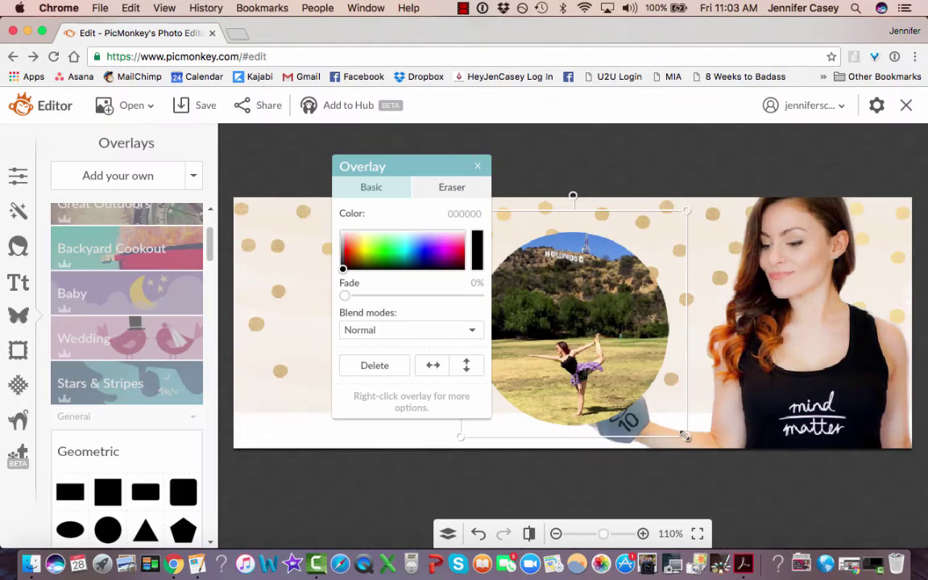
left_click_drag(684, 436, 605, 356)
left_click_drag(563, 294, 422, 319)
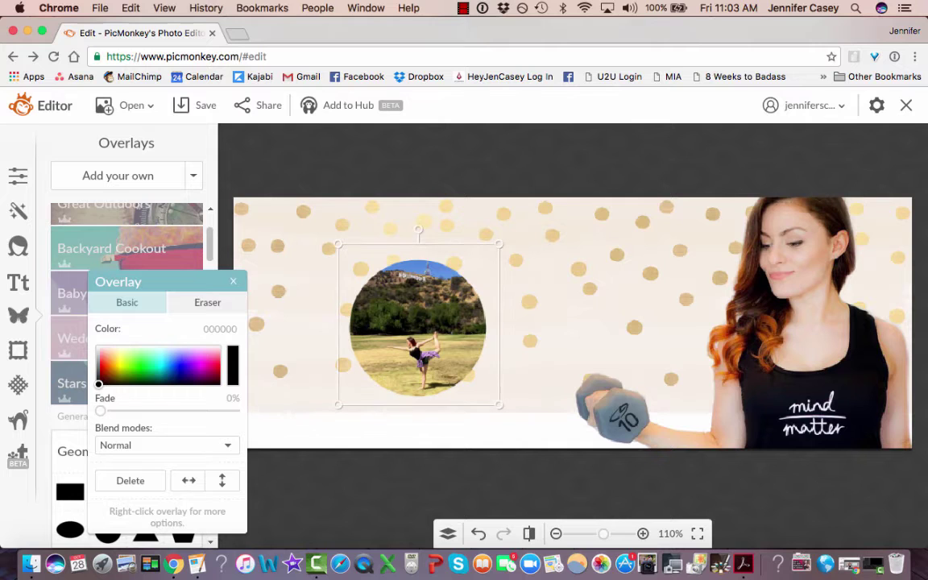
Add the meditation circle photo, shrink it, and place it at the upper left.
left_click(118, 175)
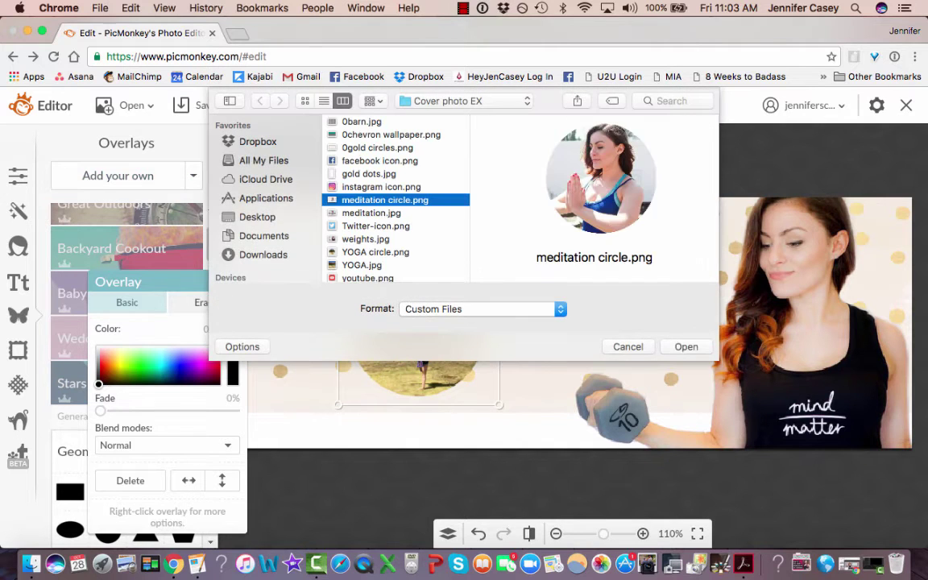
left_click(686, 347)
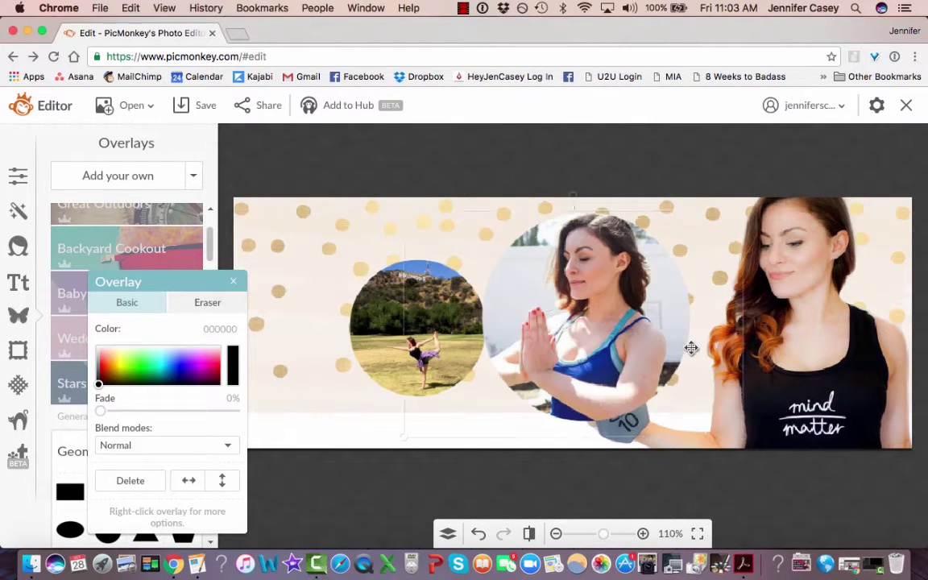
left_click_drag(553, 316, 360, 283)
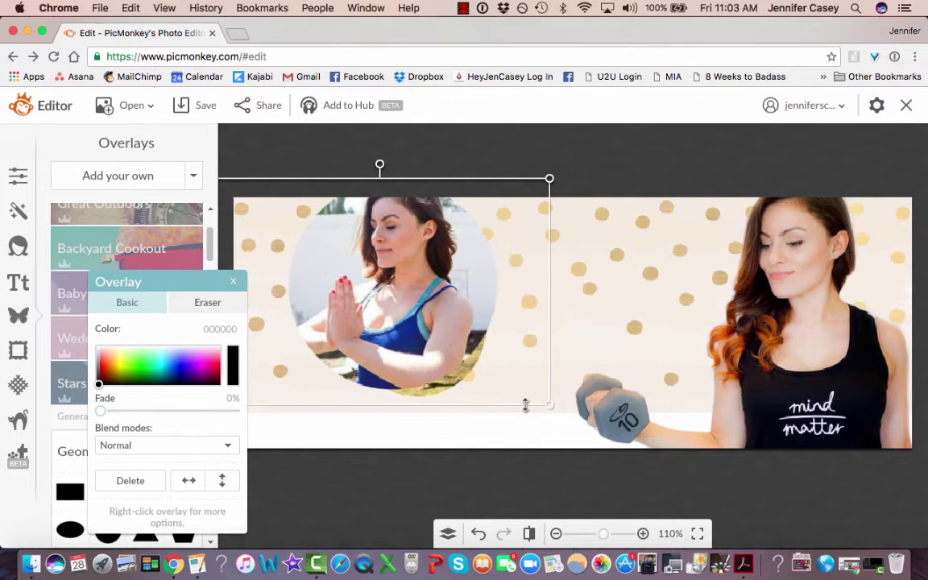
left_click_drag(551, 409, 405, 312)
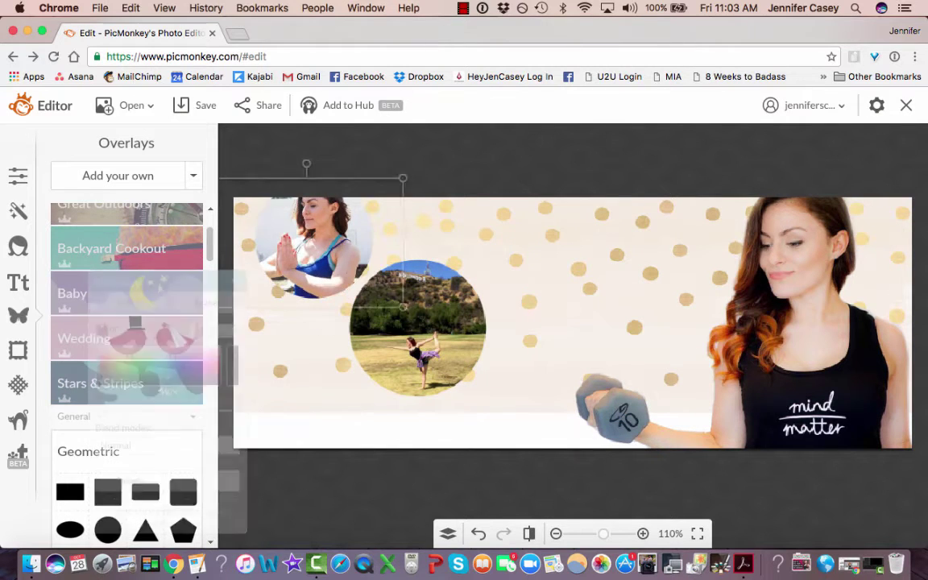
left_click_drag(332, 266, 337, 307)
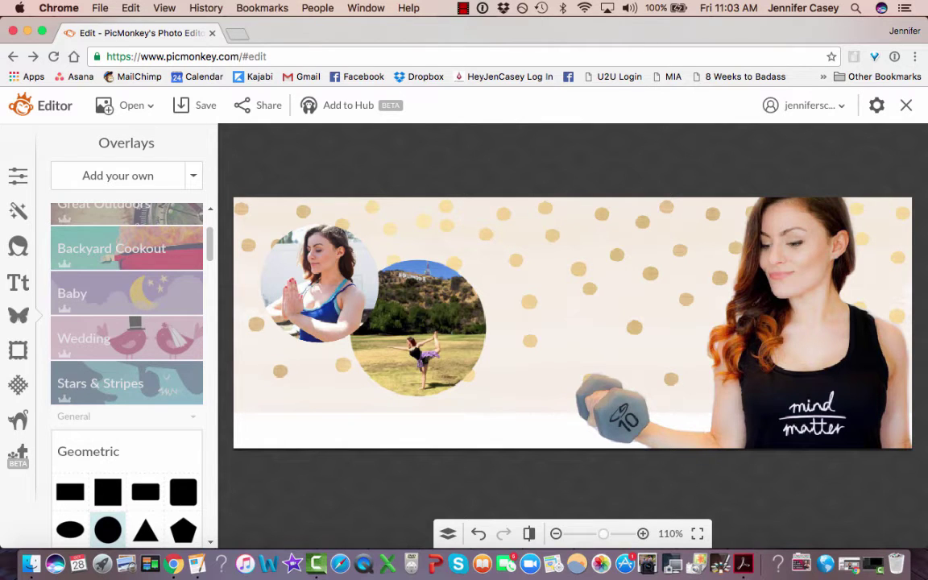
Add a black Geometric circle overlay and enlarge it over the landscape yoga photo.
left_click(18, 316)
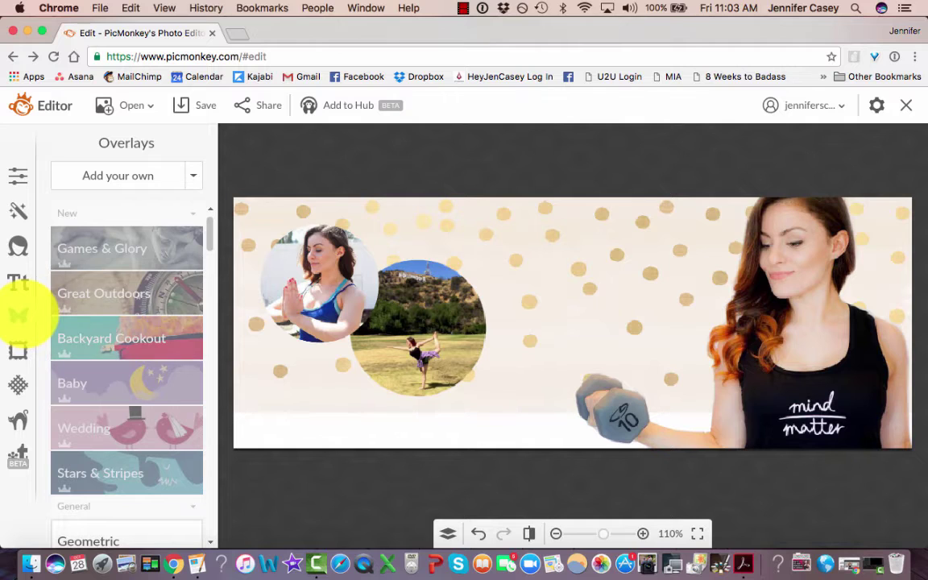
left_click_drag(213, 229, 208, 256)
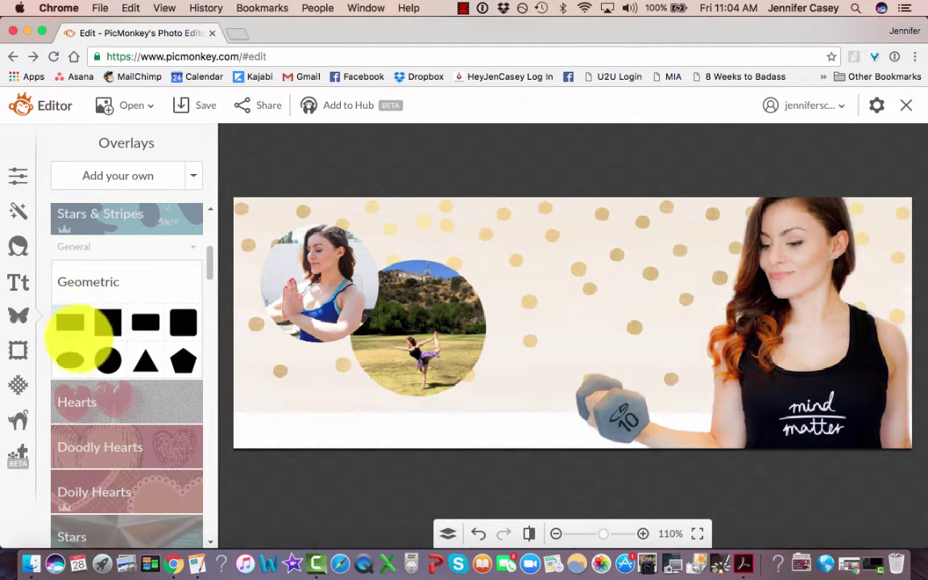
left_click(108, 360)
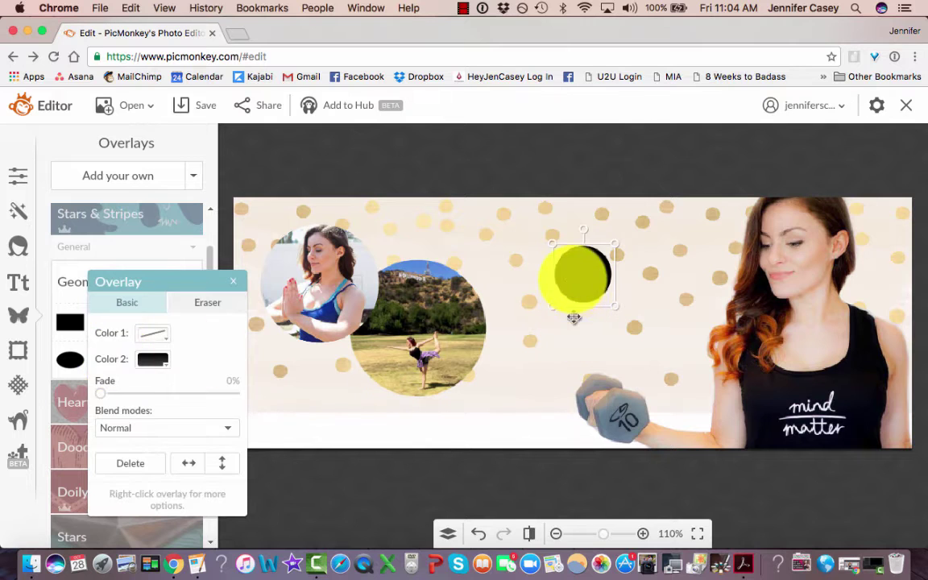
left_click_drag(573, 317, 525, 418)
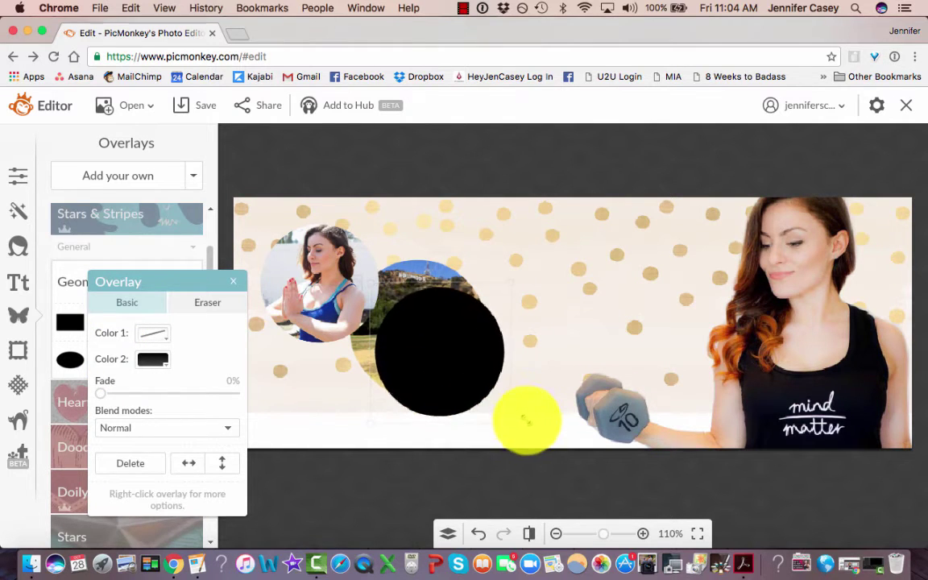
left_click_drag(441, 368, 423, 345)
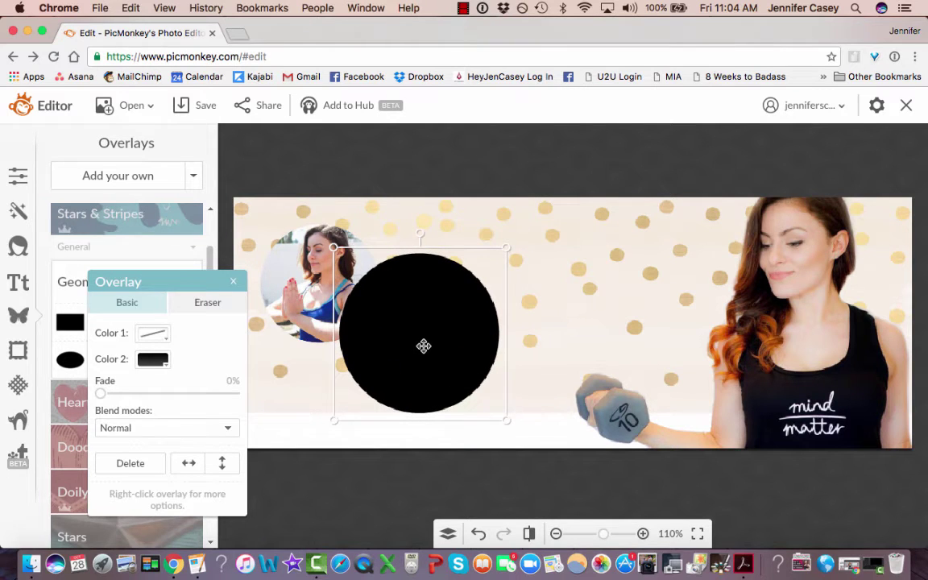
Send the black circle behind the photo, then shrink and centre it.
right_click(425, 335)
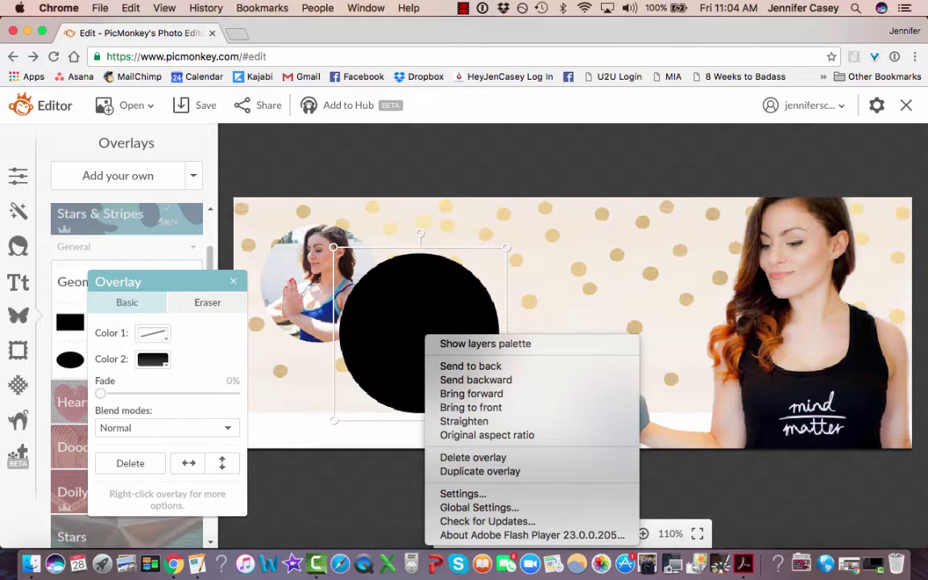
left_click(471, 365)
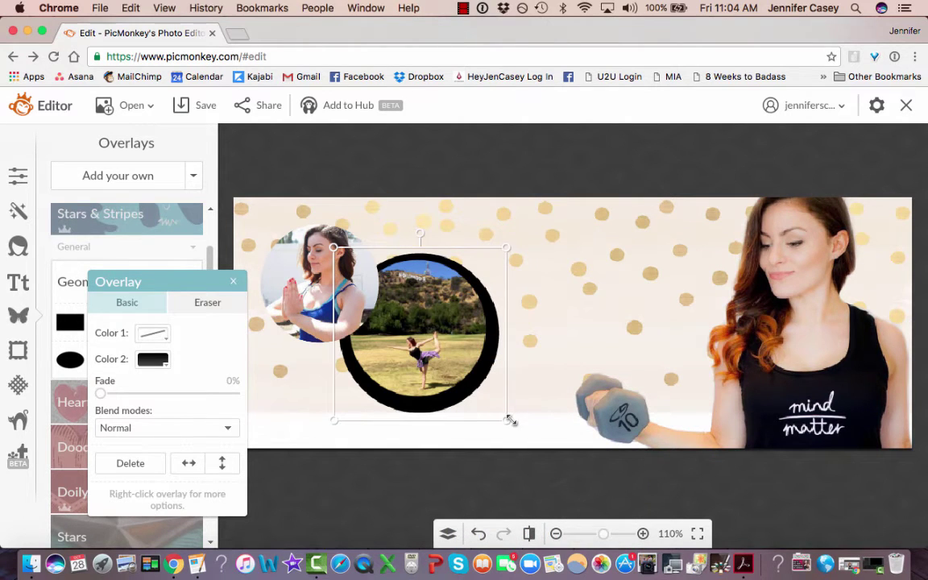
left_click_drag(509, 420, 496, 405)
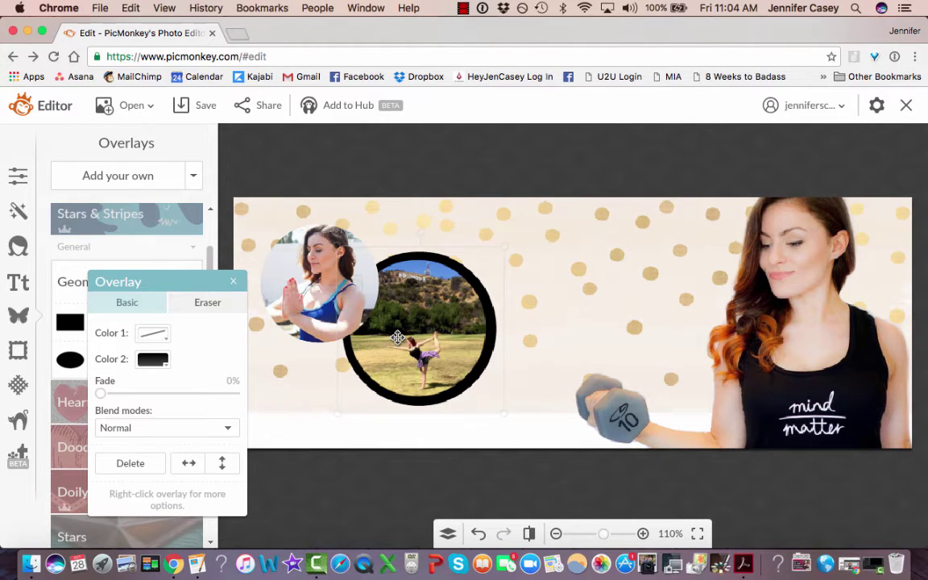
left_click_drag(397, 336, 395, 336)
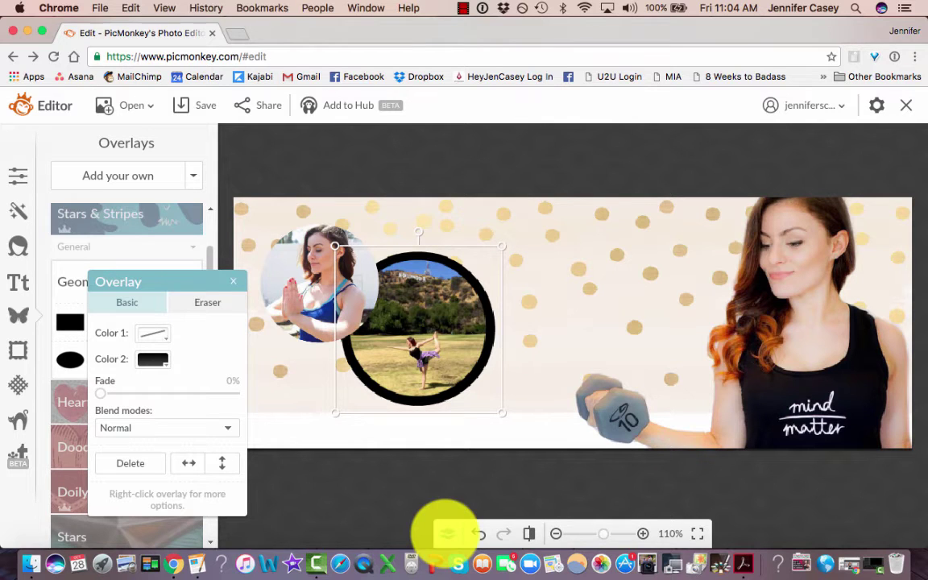
Reorder the circle and landscape photo layers in the Layers palette.
left_click(446, 532)
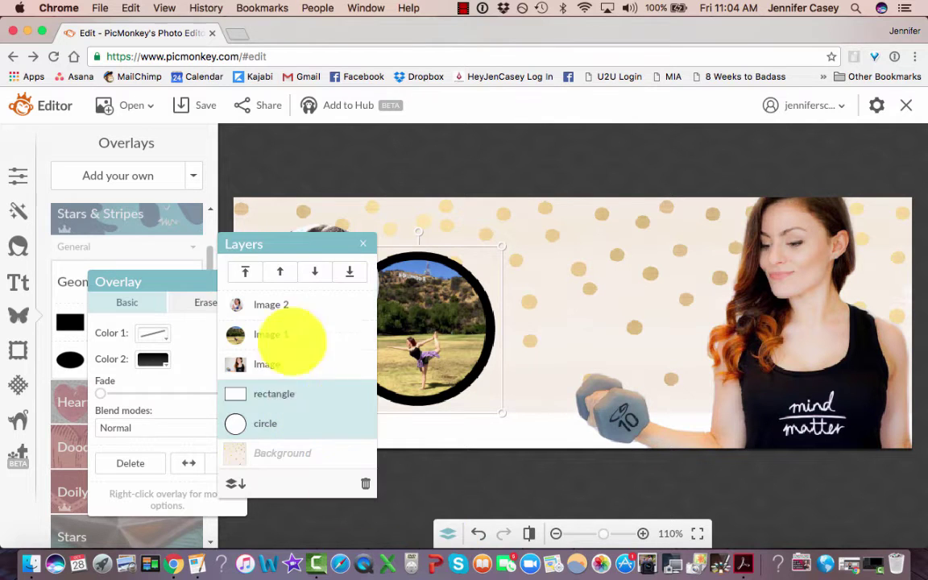
left_click(279, 271)
left_click(315, 271)
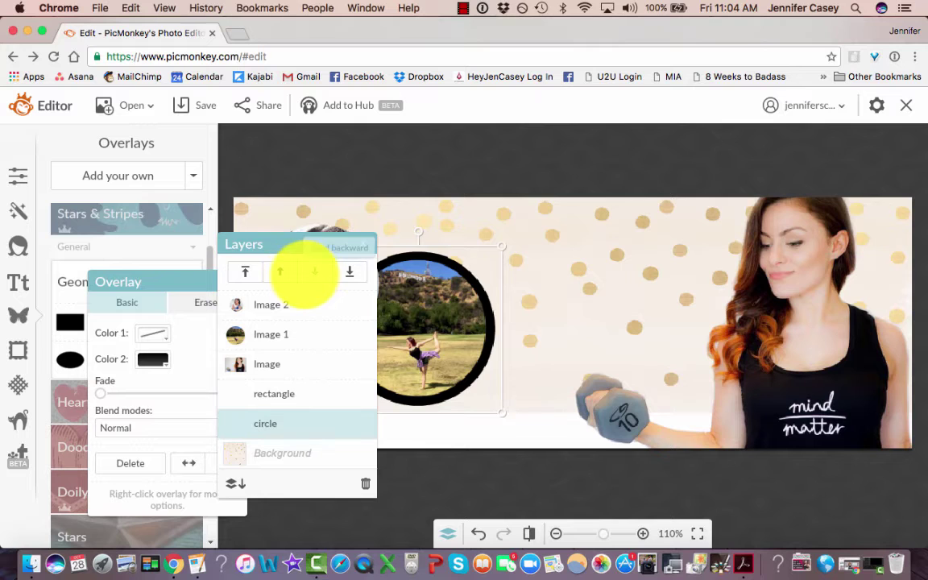
left_click(258, 333)
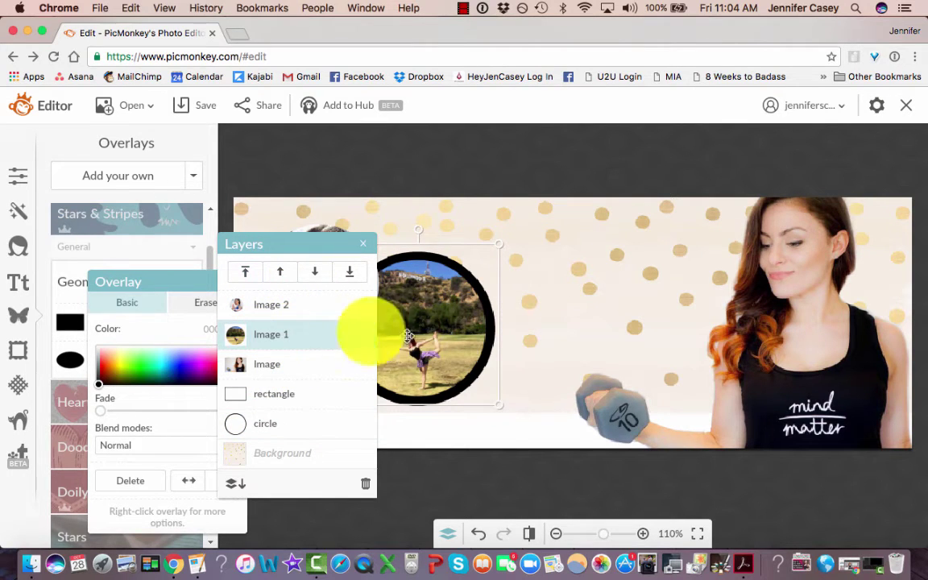
left_click(314, 272)
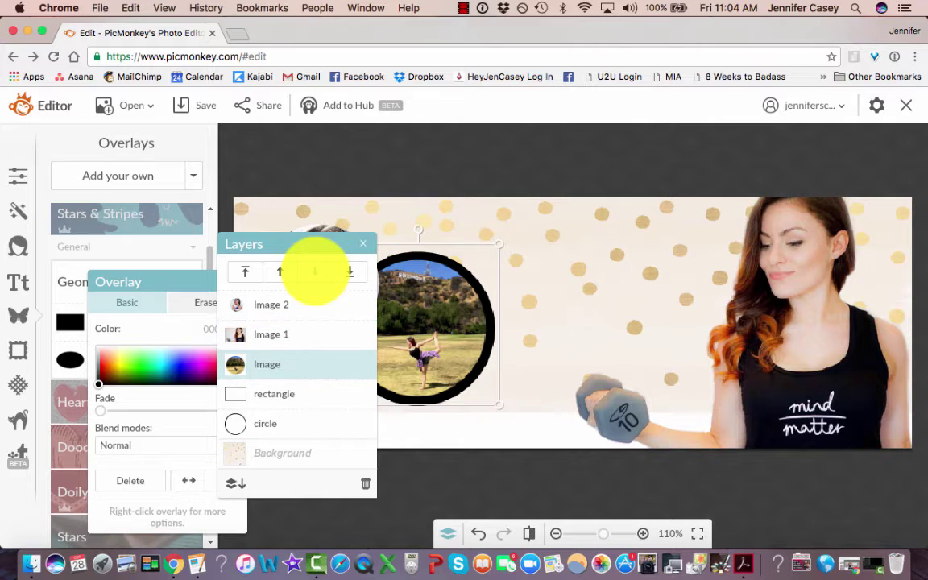
left_click(314, 271)
left_click(314, 271)
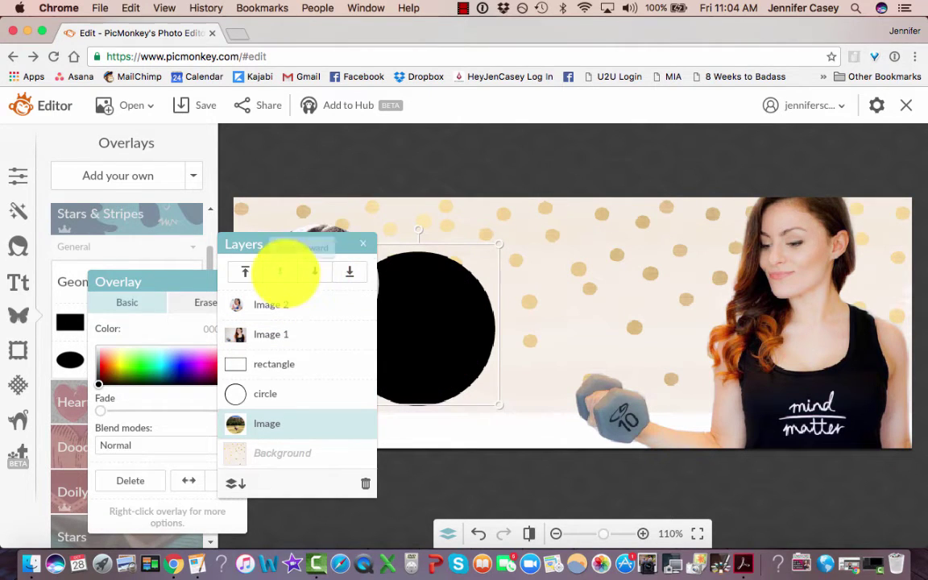
left_click(279, 272)
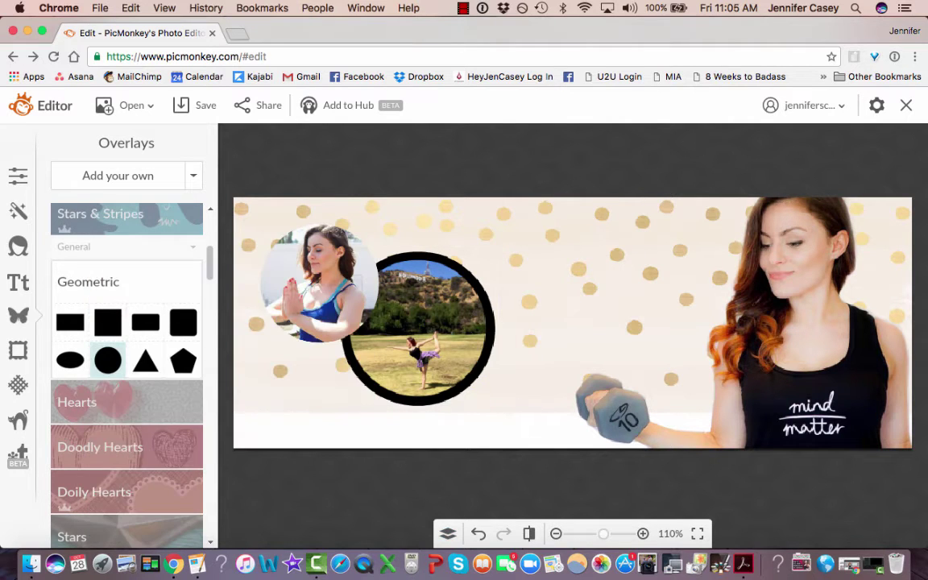
Add a second black circle around the left photo, enlarge it, and send it behind.
left_click(107, 360)
left_click_drag(473, 264, 302, 375)
mouse_move(339, 282)
left_mouse_down()
mouse_move(343, 248)
mouse_move(334, 264)
left_mouse_up()
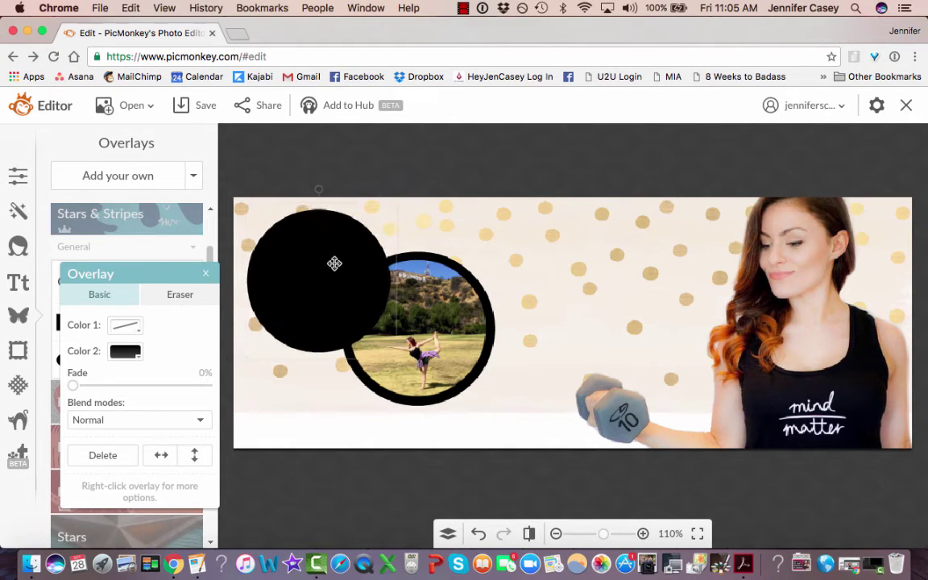
right_click(334, 263)
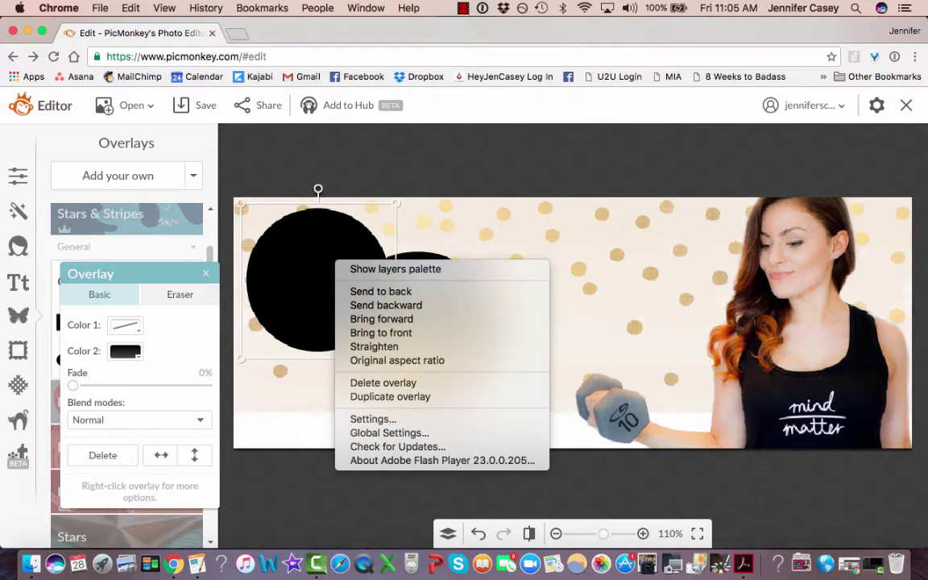
left_click(380, 291)
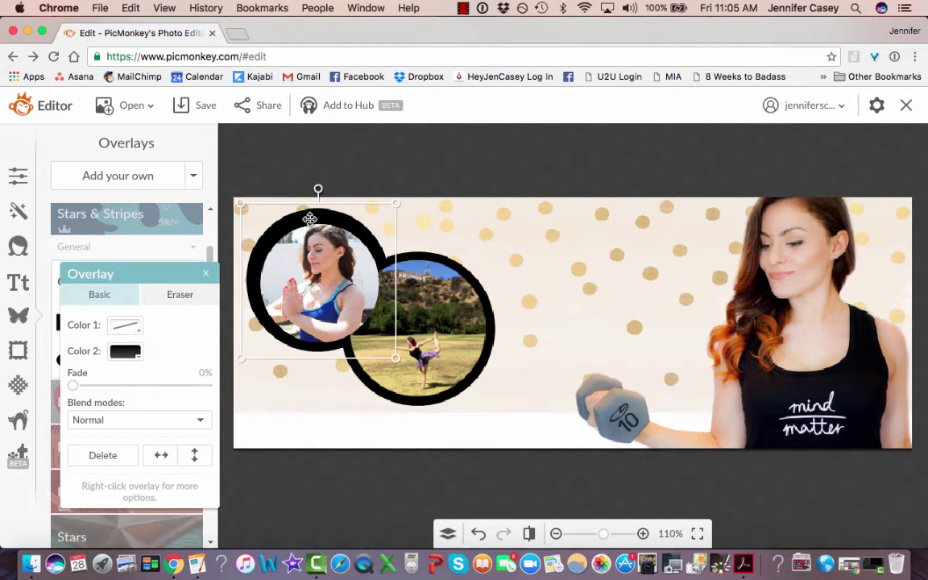
left_click(306, 159)
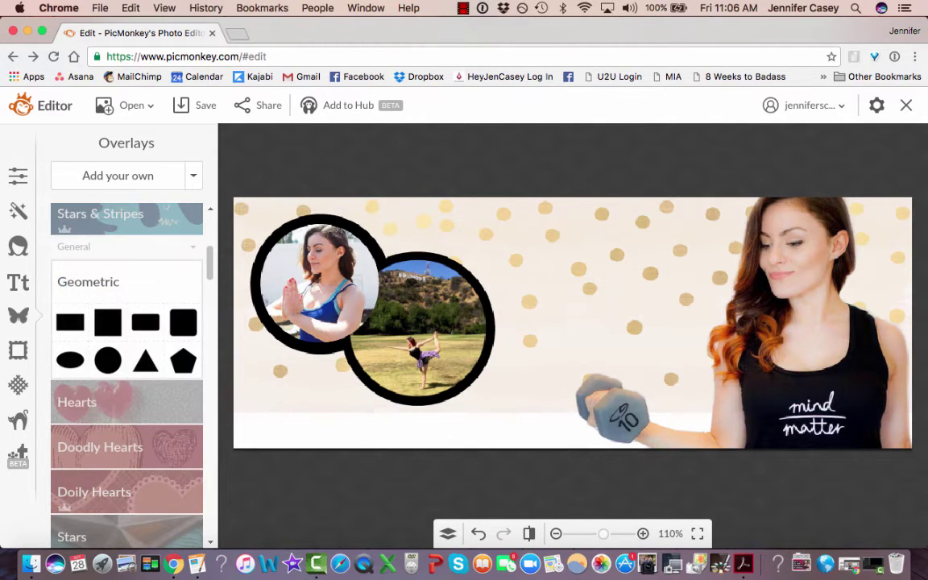
Bring the meditation photo's ring forward one level, narrow it slightly, then select the left ring.
left_click(361, 228)
right_click(361, 228)
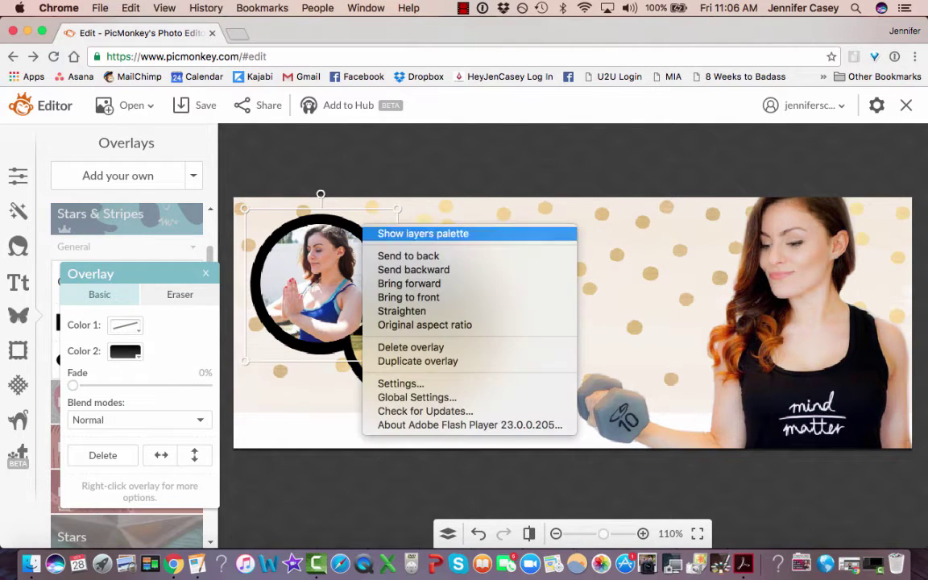
left_click(409, 283)
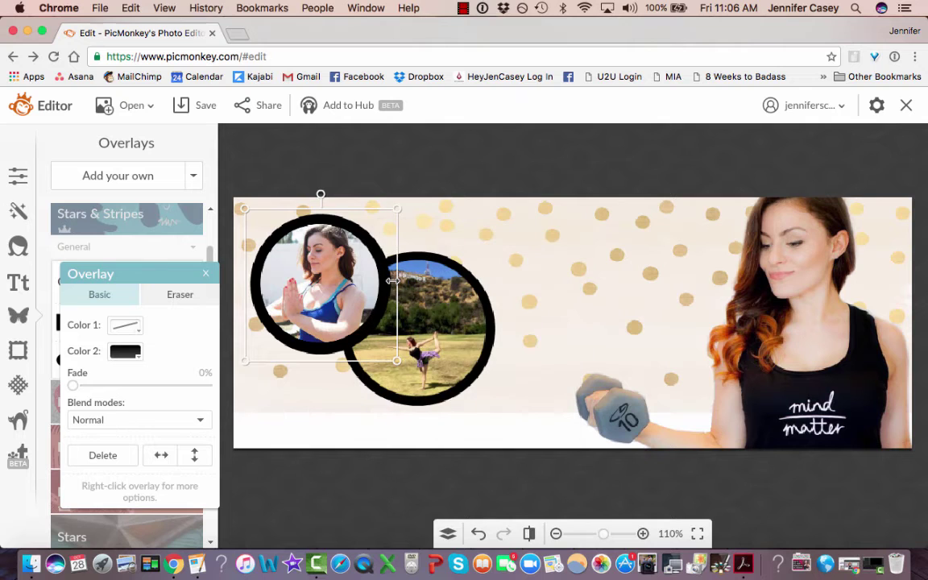
left_click(289, 171)
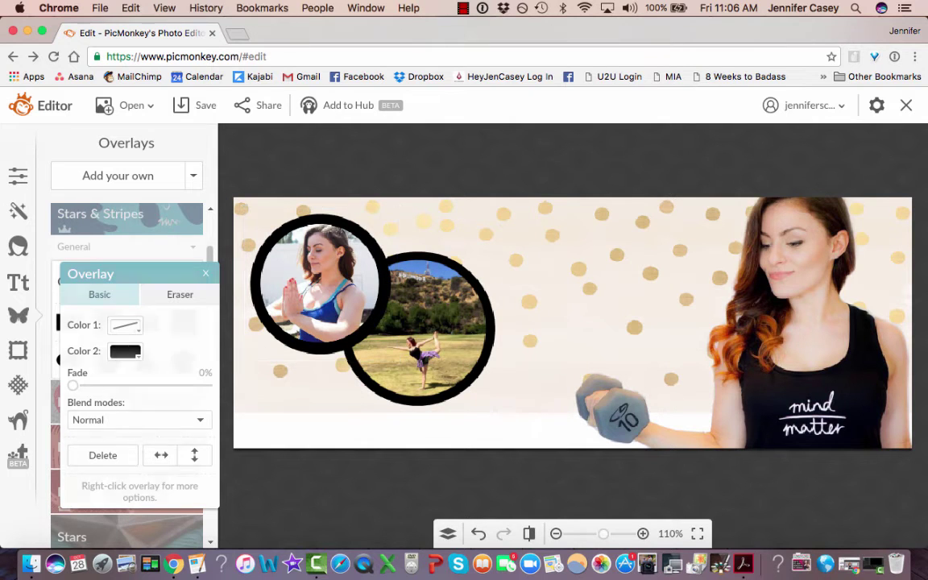
left_click(363, 232)
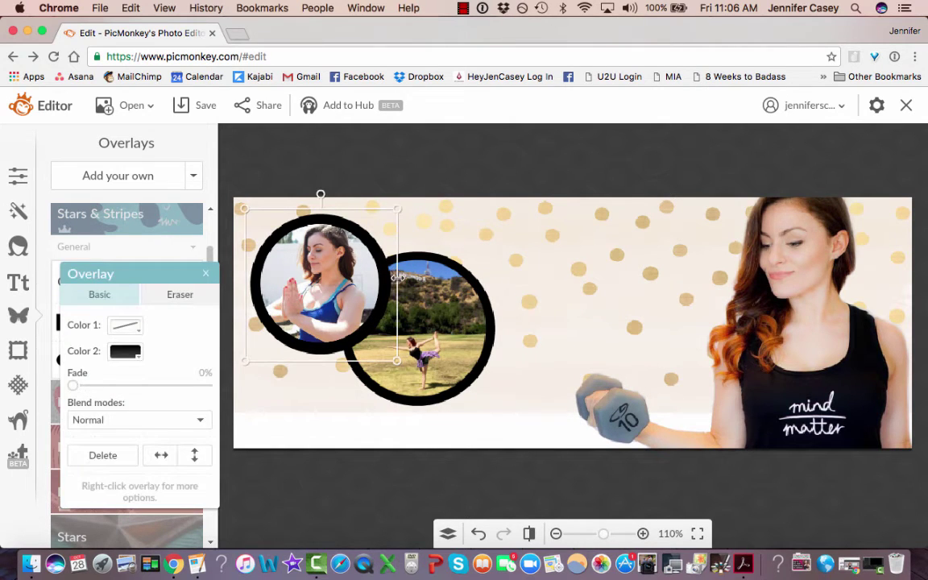
left_click_drag(397, 277, 393, 277)
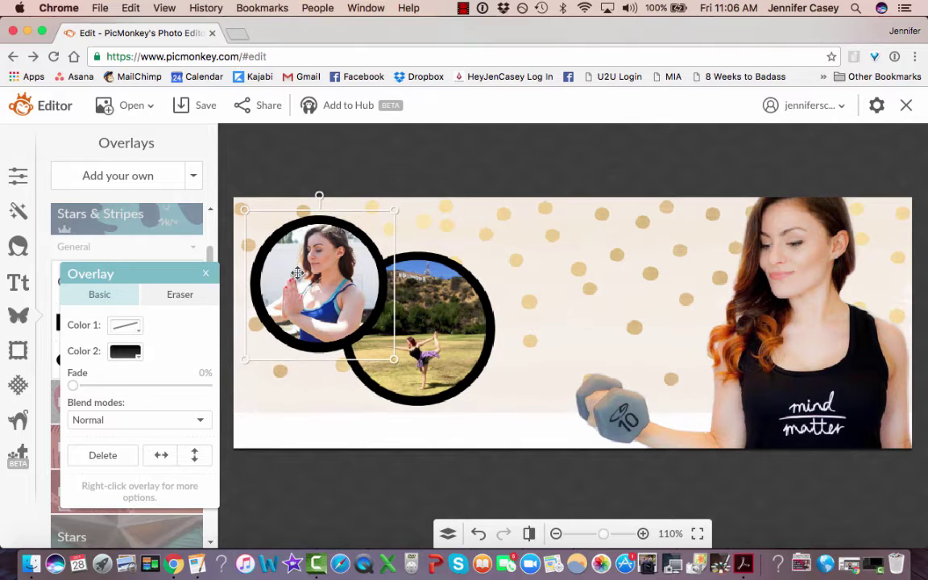
left_click(269, 240)
left_click(268, 240)
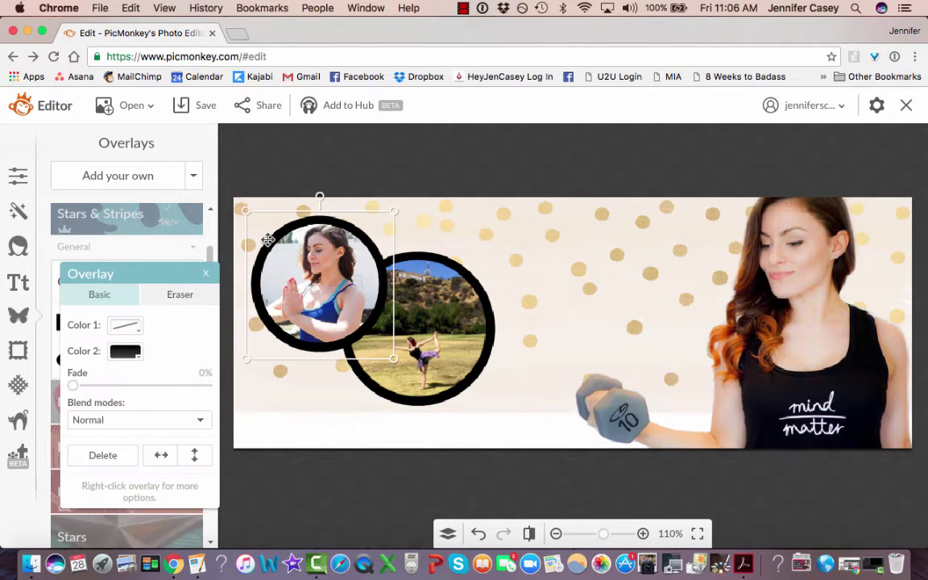
Turn both rings white with the eyedropper and partially fade the right ring.
left_click(126, 351)
left_click(222, 376)
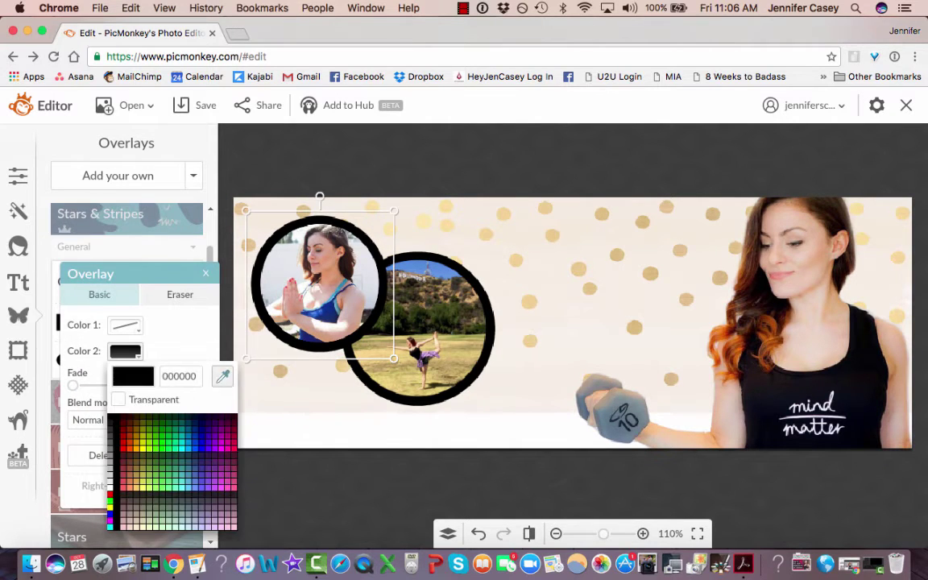
left_click(269, 430)
left_click(476, 276)
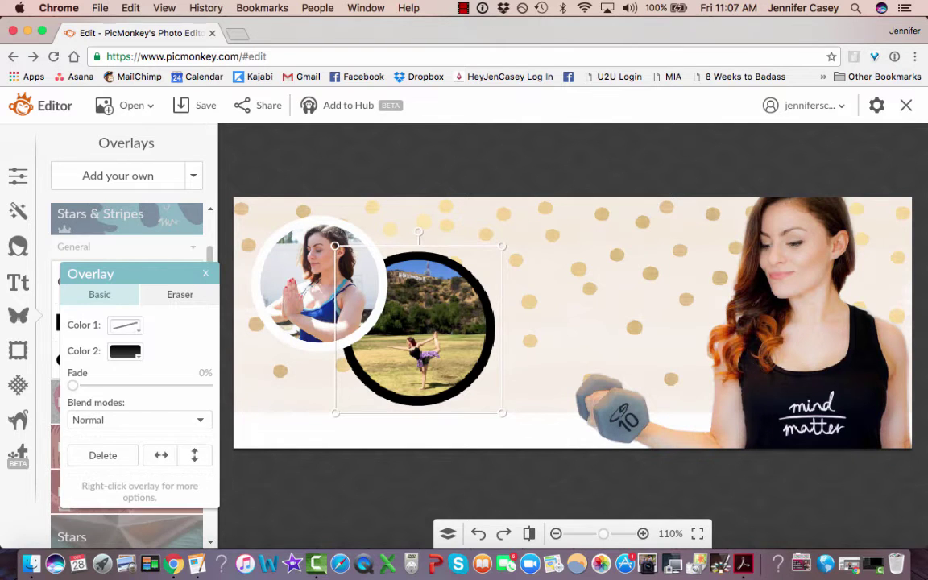
left_click(125, 351)
left_click(222, 376)
left_click(190, 336)
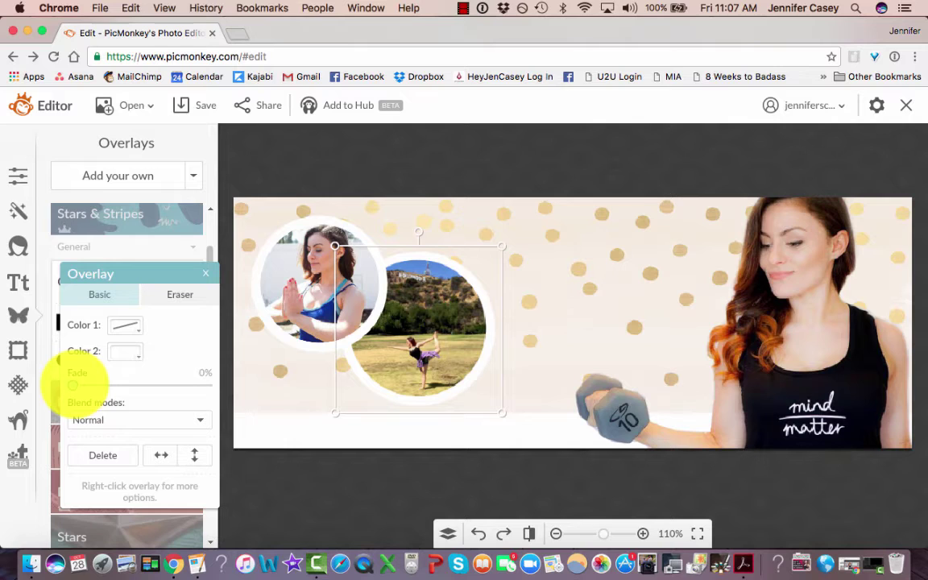
left_click_drag(72, 385, 102, 385)
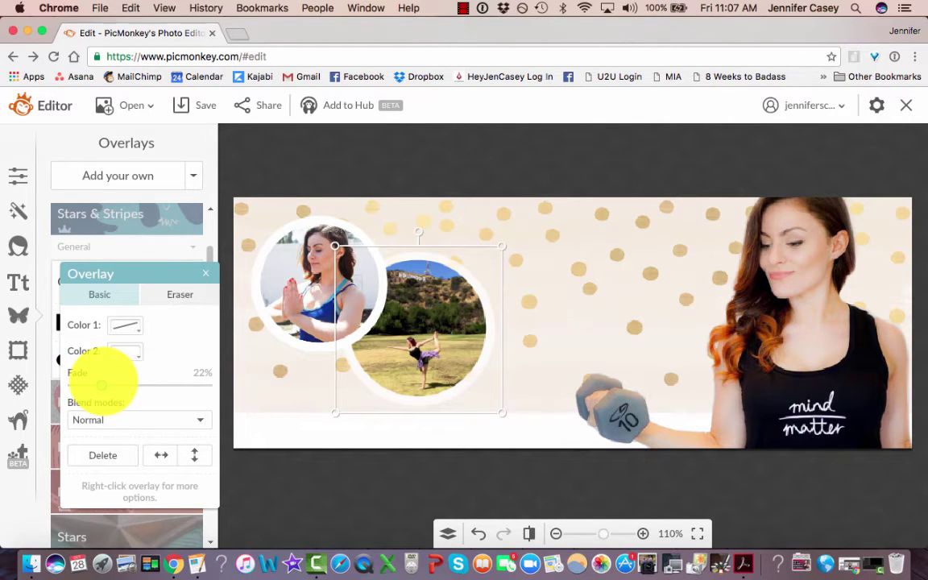
Nudge the white bottom strip slightly down and check the layer list.
left_click(284, 226)
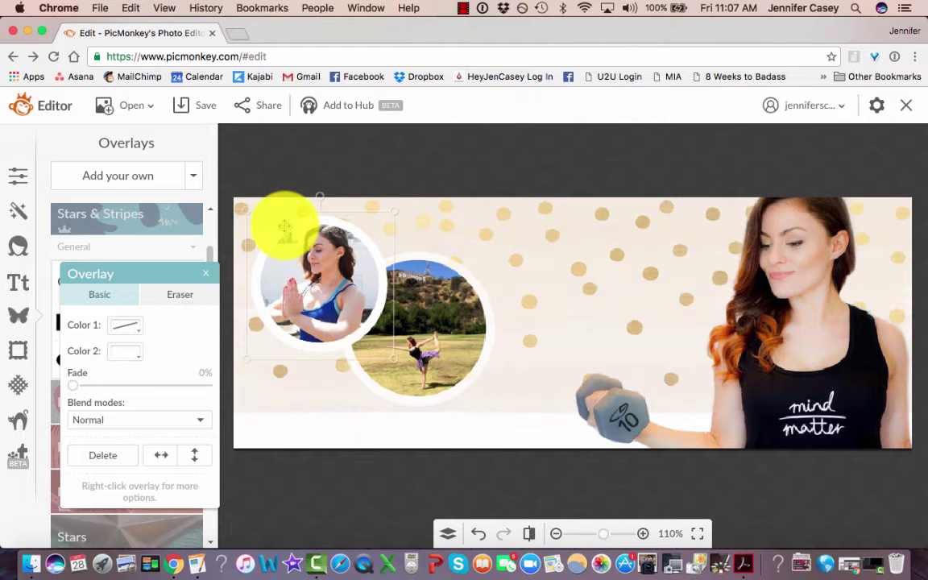
left_click(538, 413)
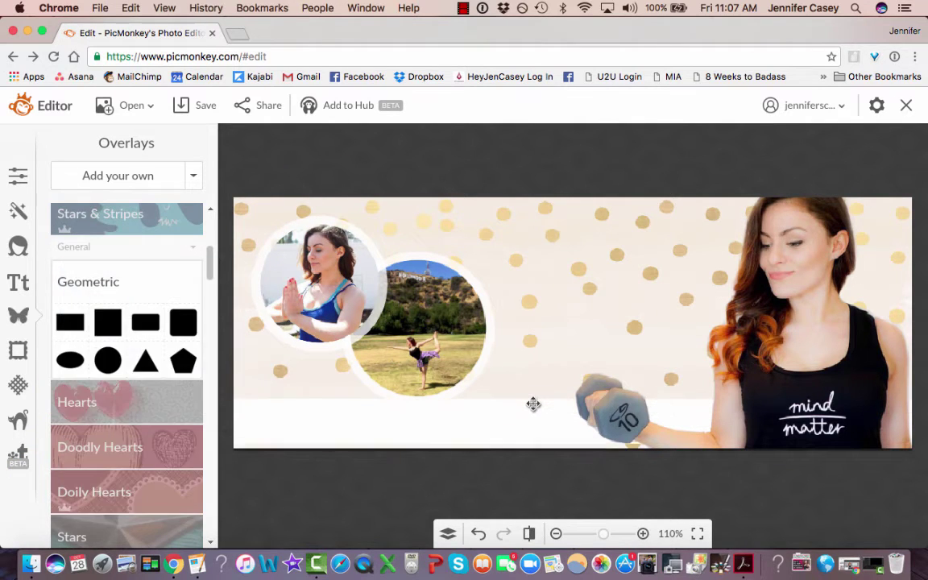
left_click_drag(531, 413, 531, 421)
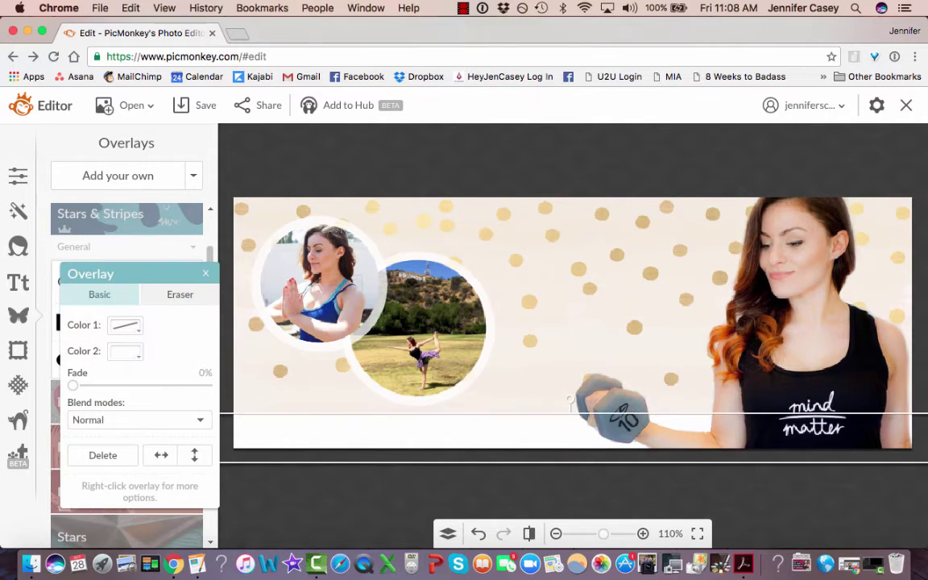
left_click(448, 531)
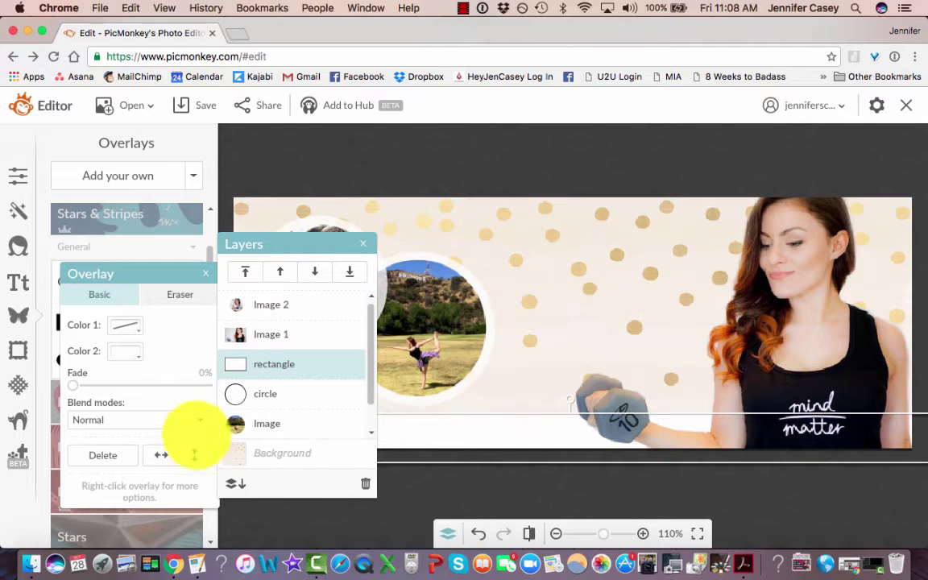
left_click(238, 483)
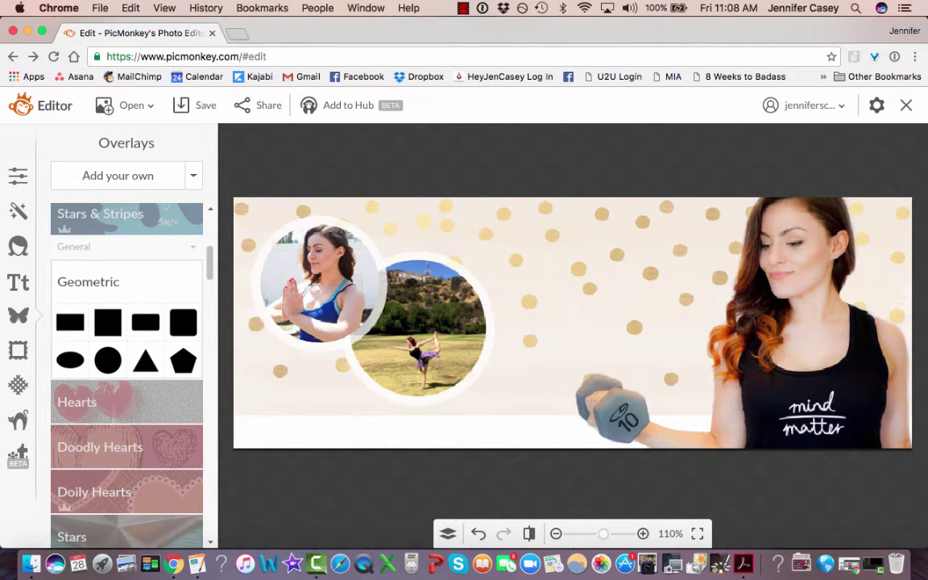
left_click(475, 479)
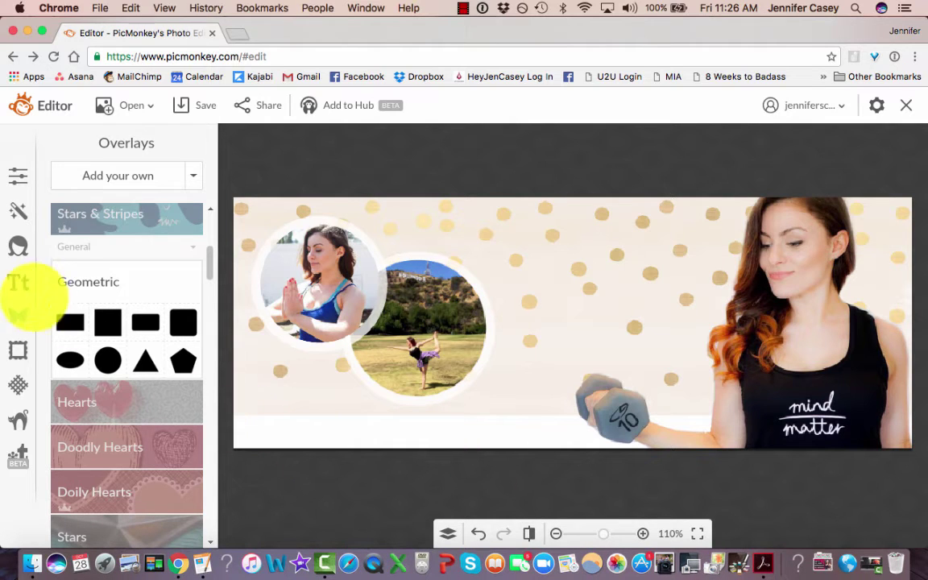
Add a text box in the Hey Pretty Girl font from the Yours fonts.
left_click(18, 283)
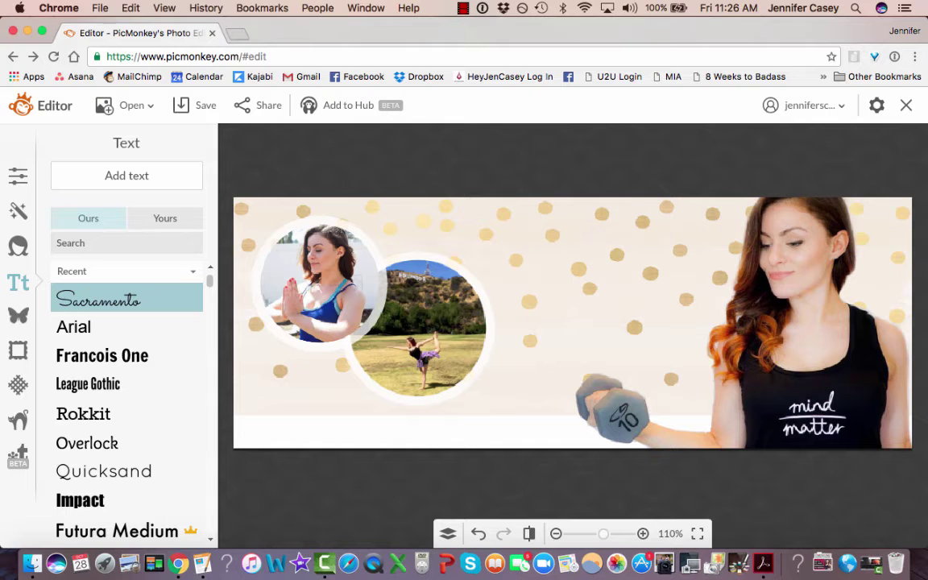
scroll(126, 403, "down", 20)
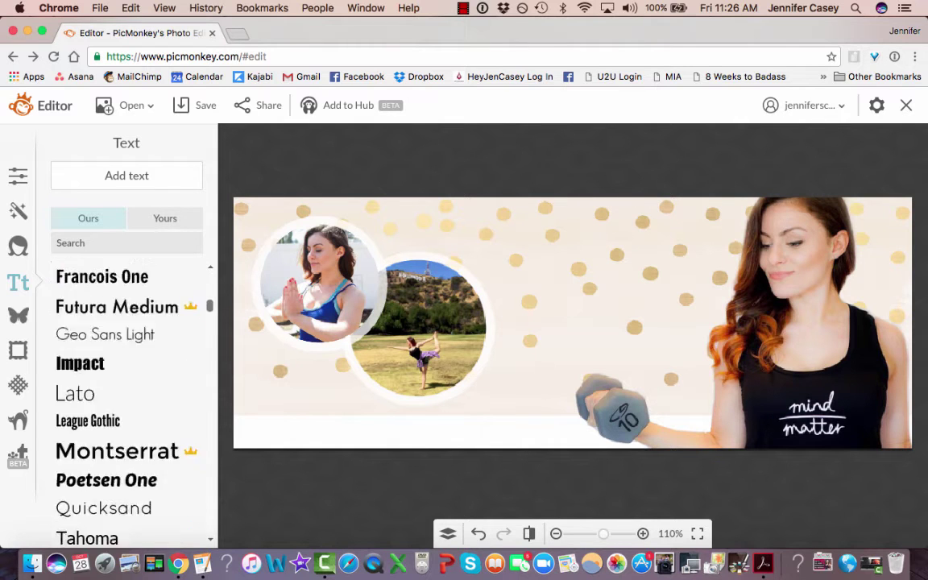
scroll(127, 402, "up", 20)
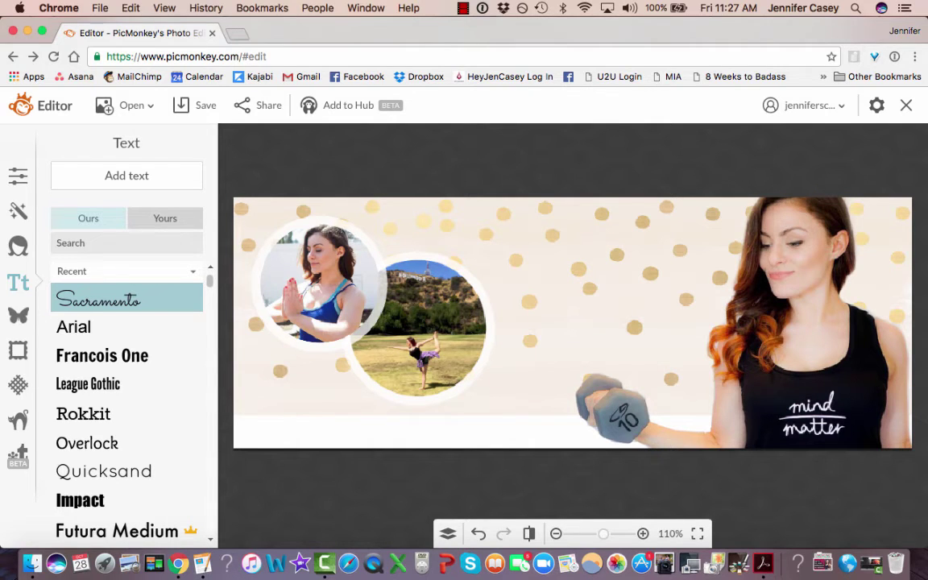
left_click(165, 219)
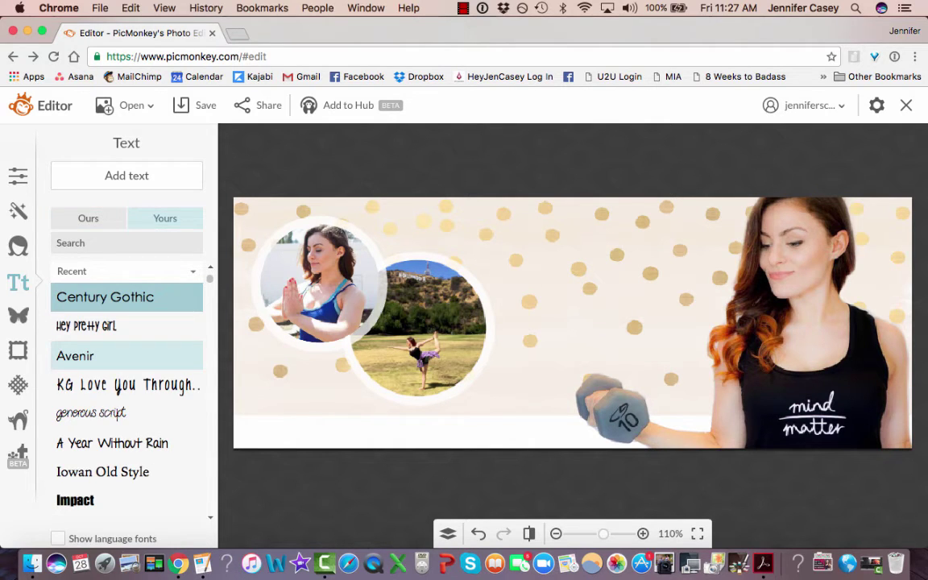
left_click(87, 326)
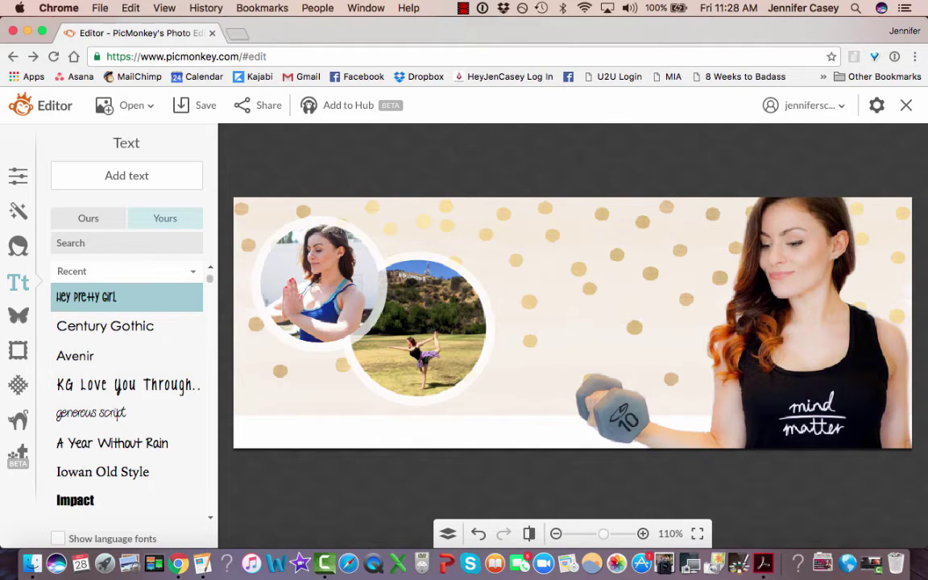
left_click(127, 176)
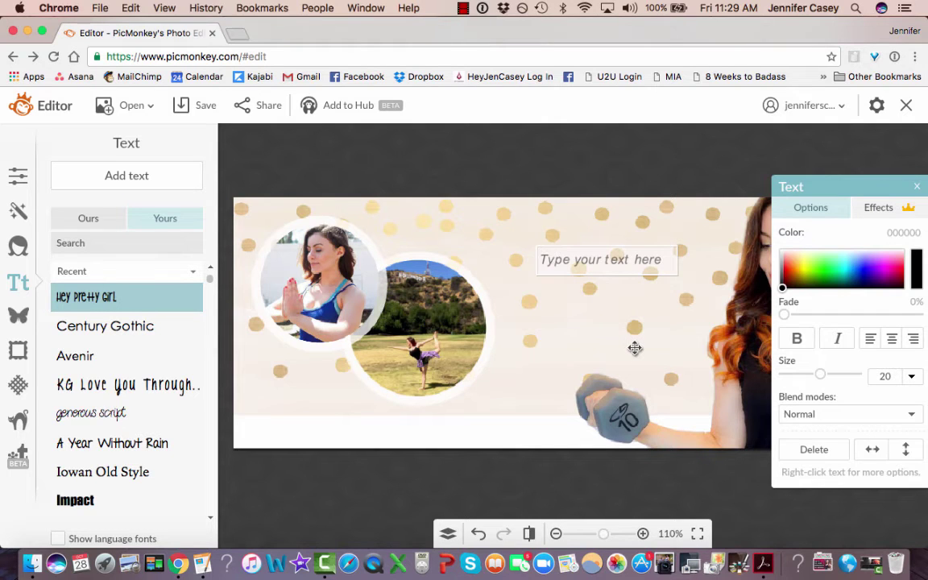
Type 'FROM BURNOUT TO BALANCE' with 'YOGA. VEGAN. MEDITATION.' on a second line.
type("FROM BU")
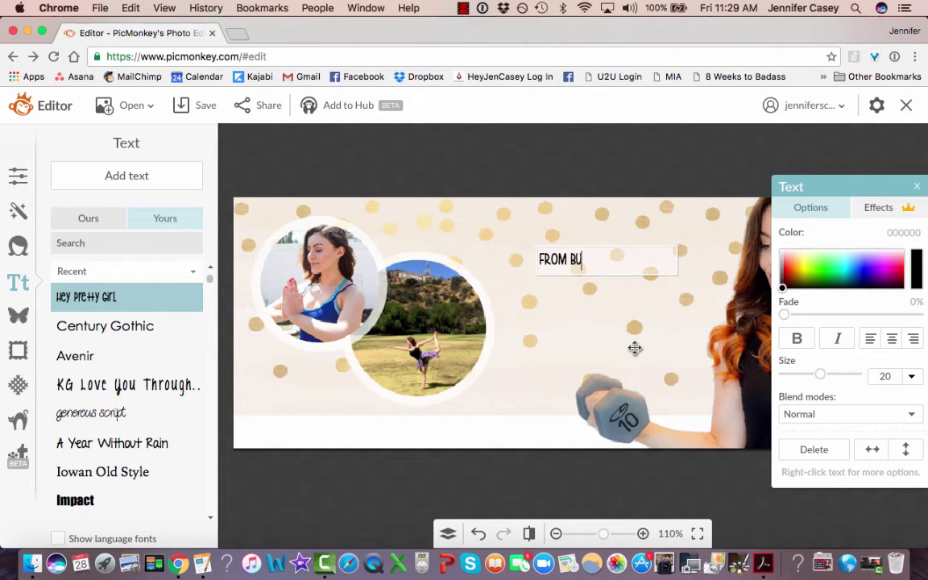
type("RNOUT TO BALANCE")
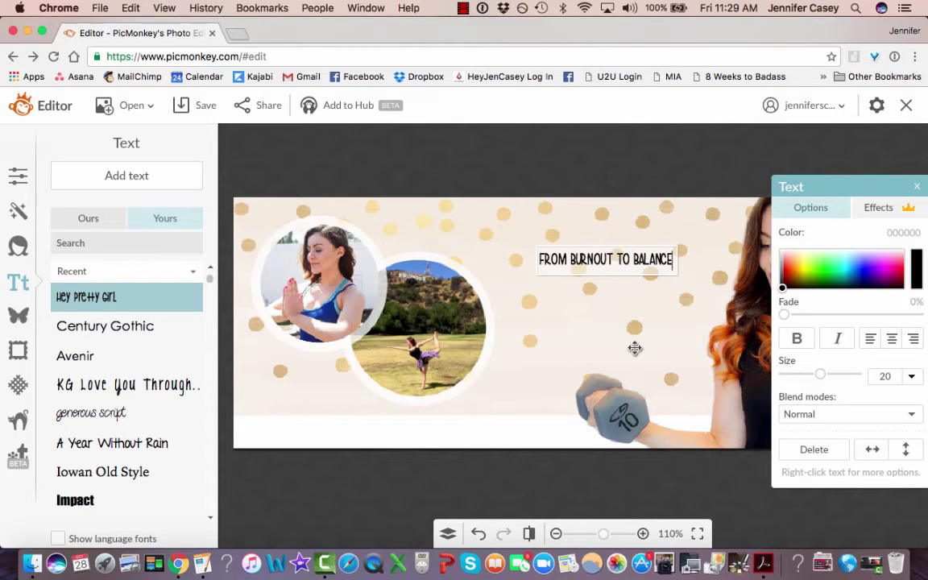
key("Return")
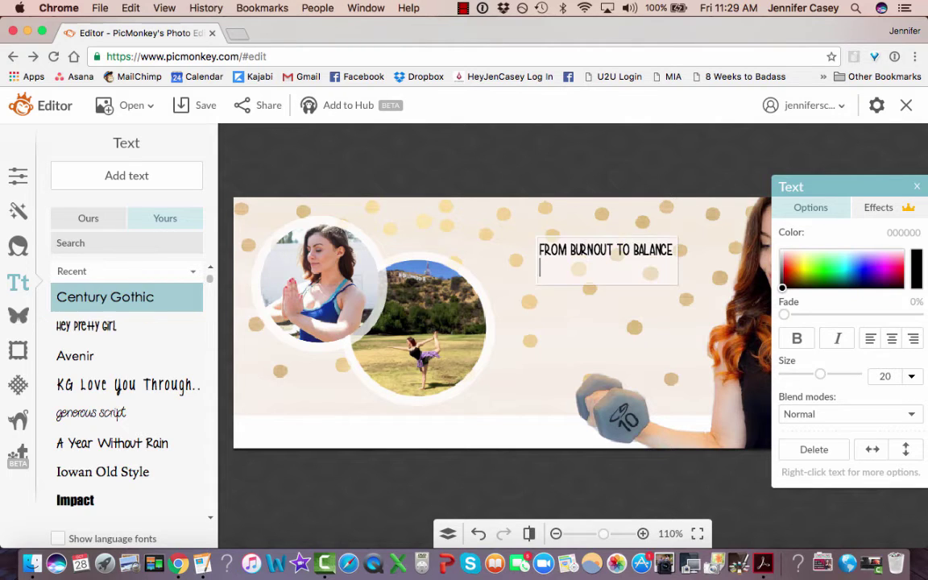
type("YOGA")
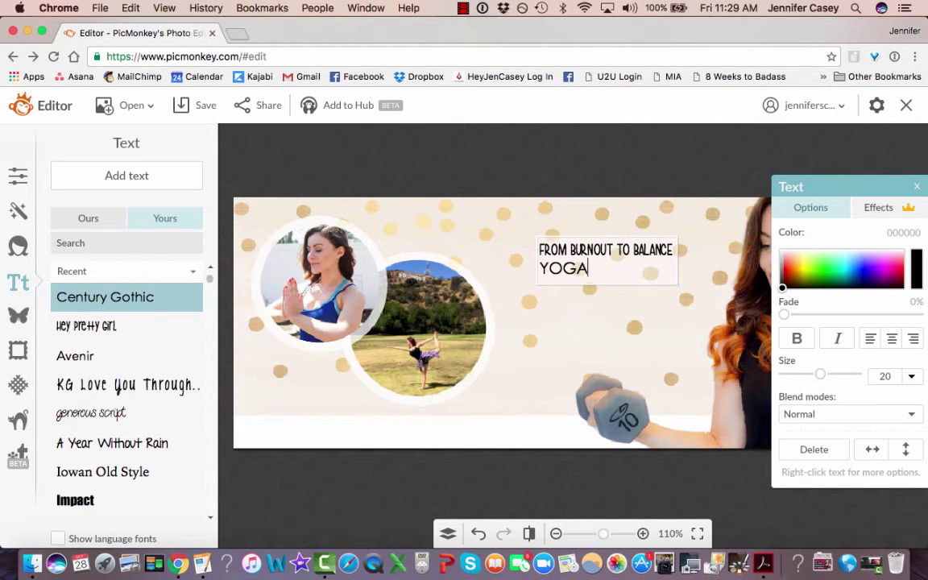
type(". VEGA")
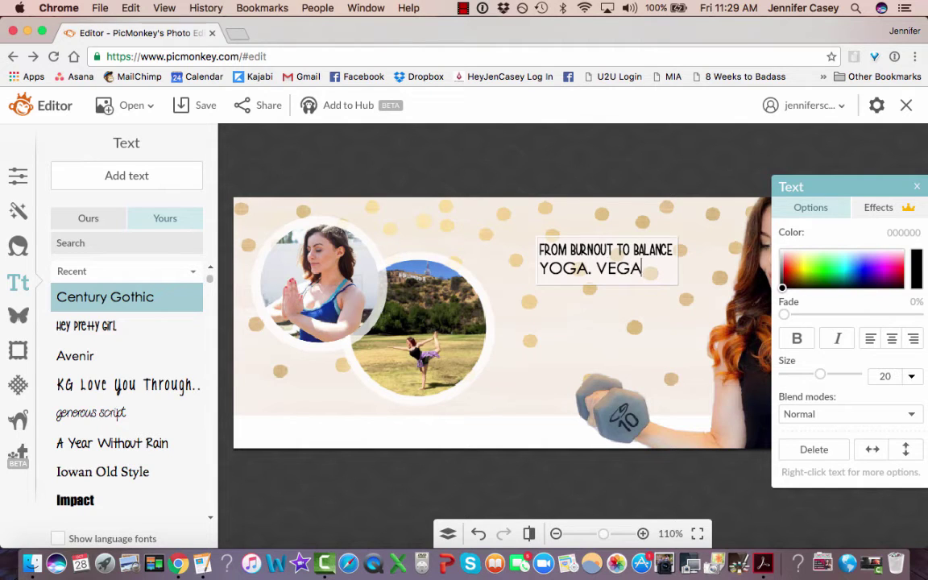
type("N. MEDI")
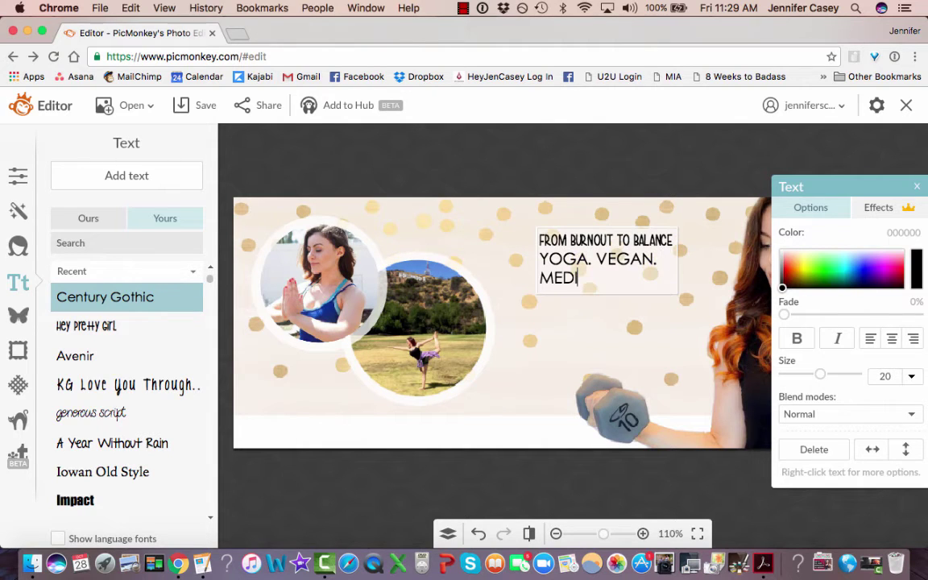
type("TATION.")
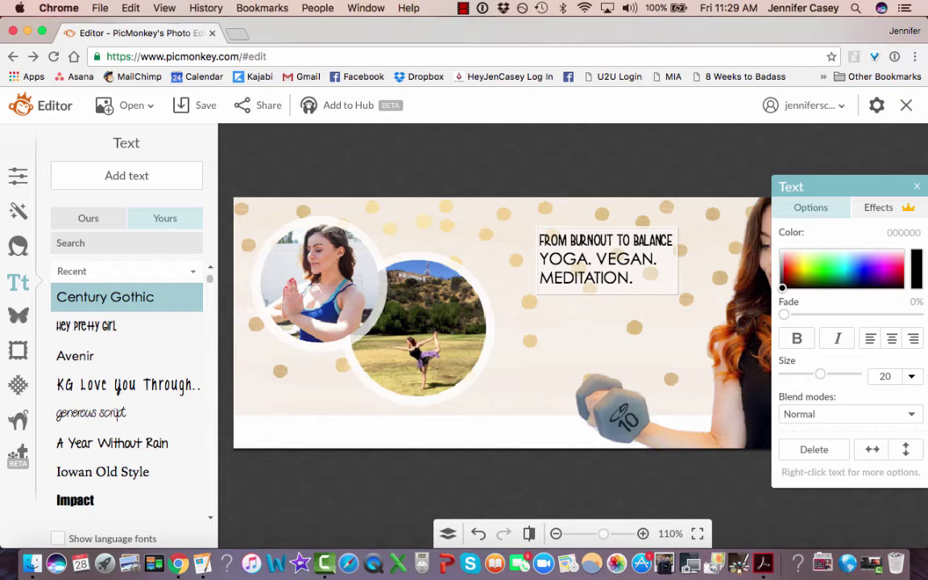
Widen the box, enlarge the first line to 28, centre-align, and shift it left.
left_click_drag(678, 270, 480, 254)
triple_click(666, 275)
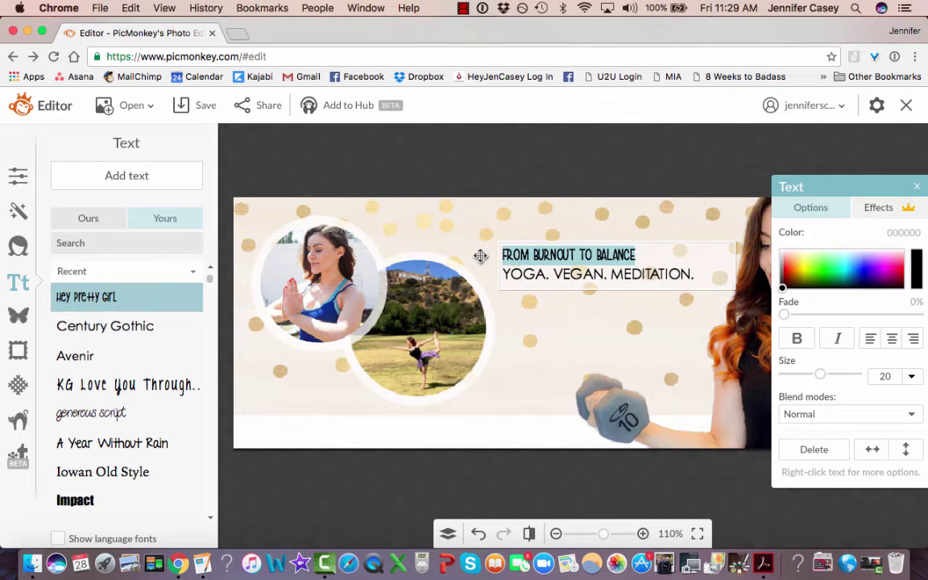
left_click_drag(819, 374, 830, 374)
left_click(744, 335)
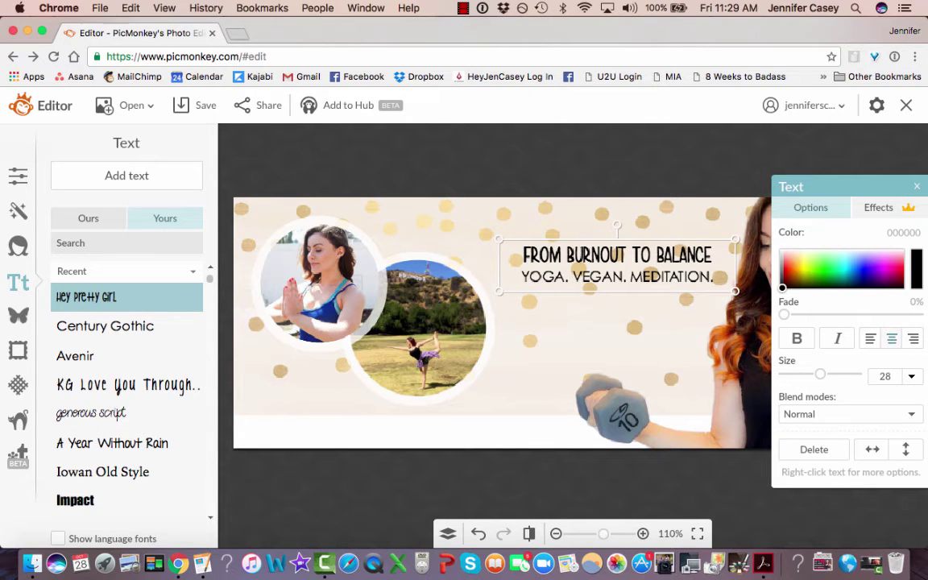
left_click_drag(649, 277, 632, 262)
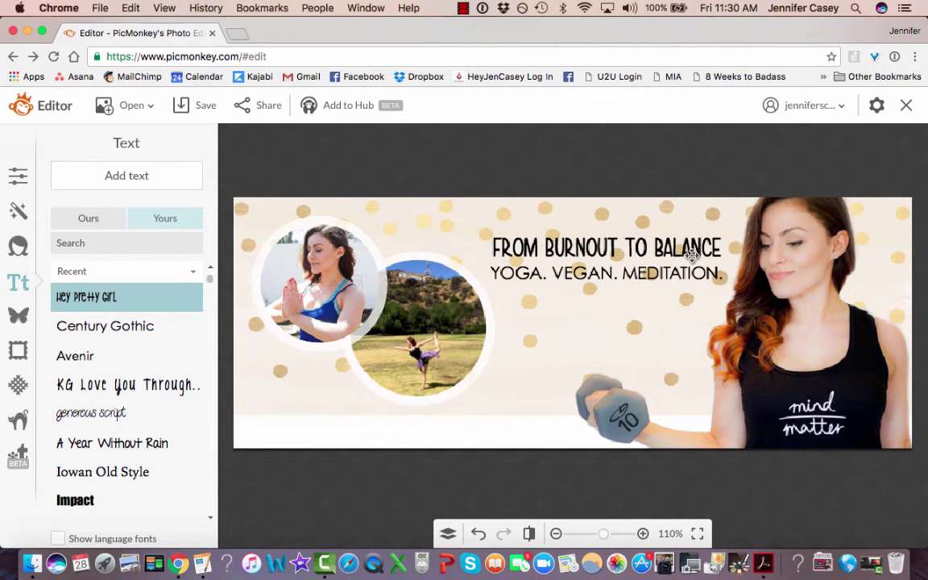
Add a drop shadow to the headline using the light pink background colour.
left_click(602, 267)
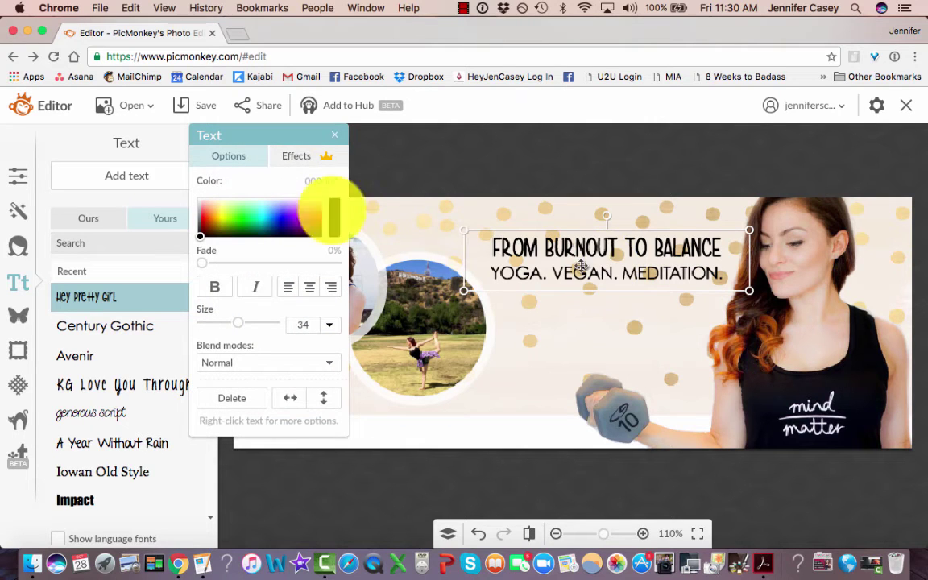
left_click(296, 156)
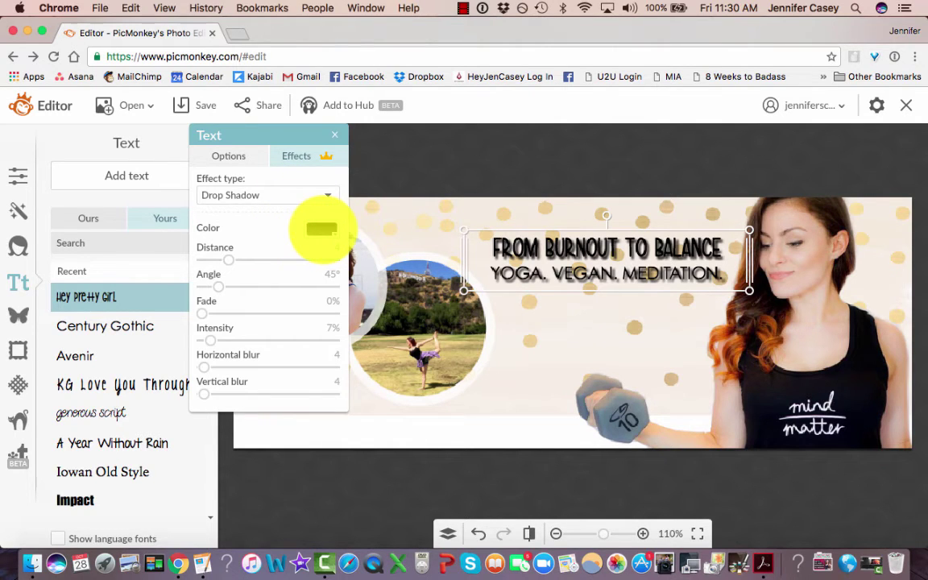
left_click(322, 230)
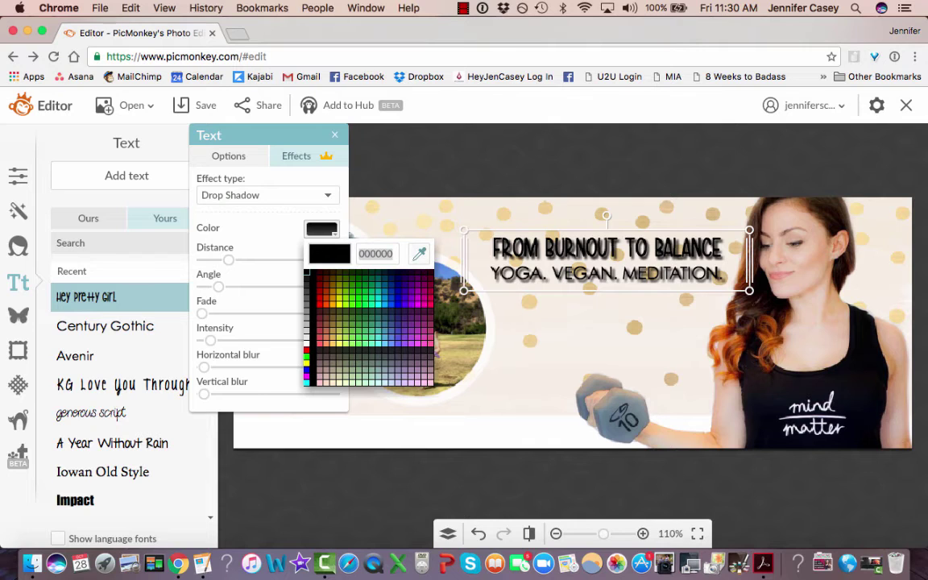
left_click(418, 254)
left_click(495, 268)
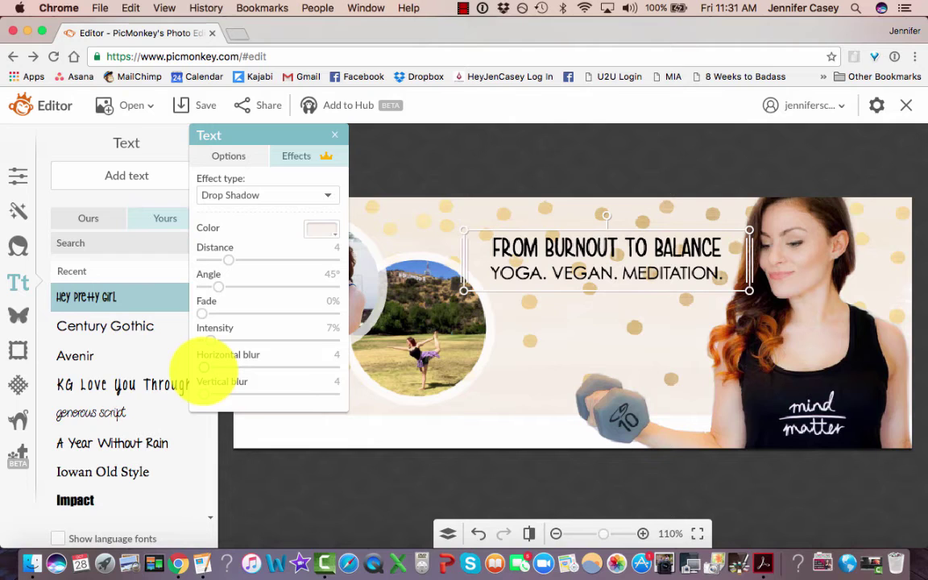
Set both shadow blurs to 40 and intensity to about 43%.
left_click_drag(198, 368, 217, 367)
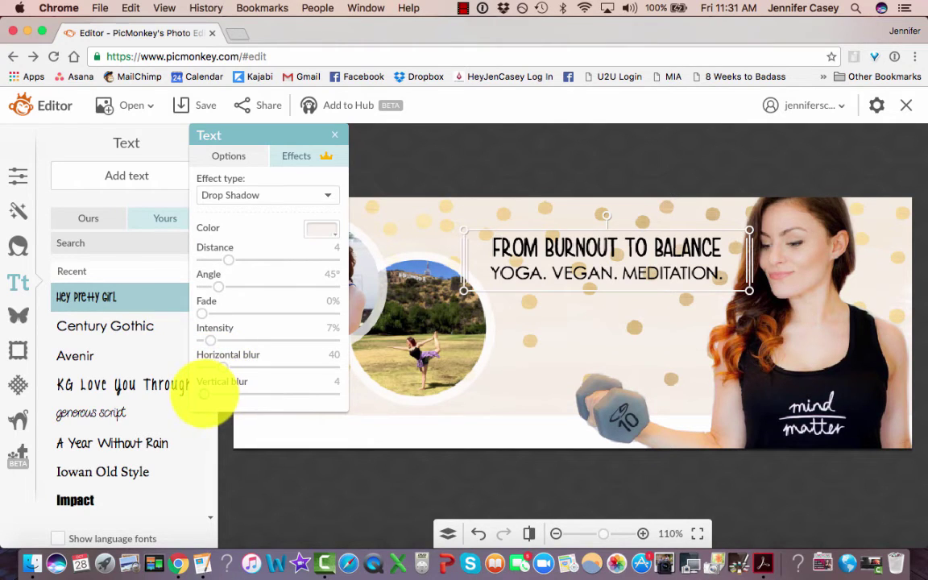
left_click_drag(202, 394, 222, 394)
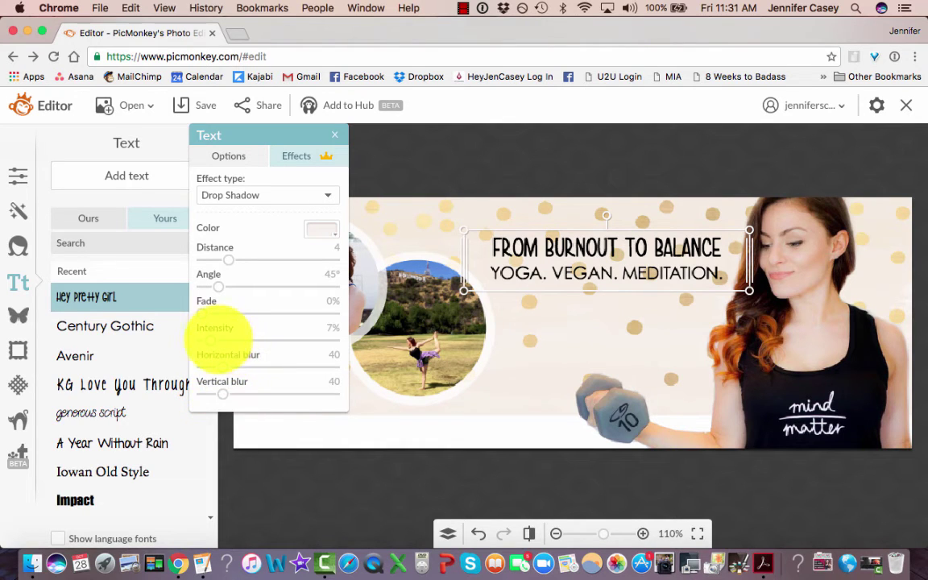
left_click_drag(216, 340, 234, 340)
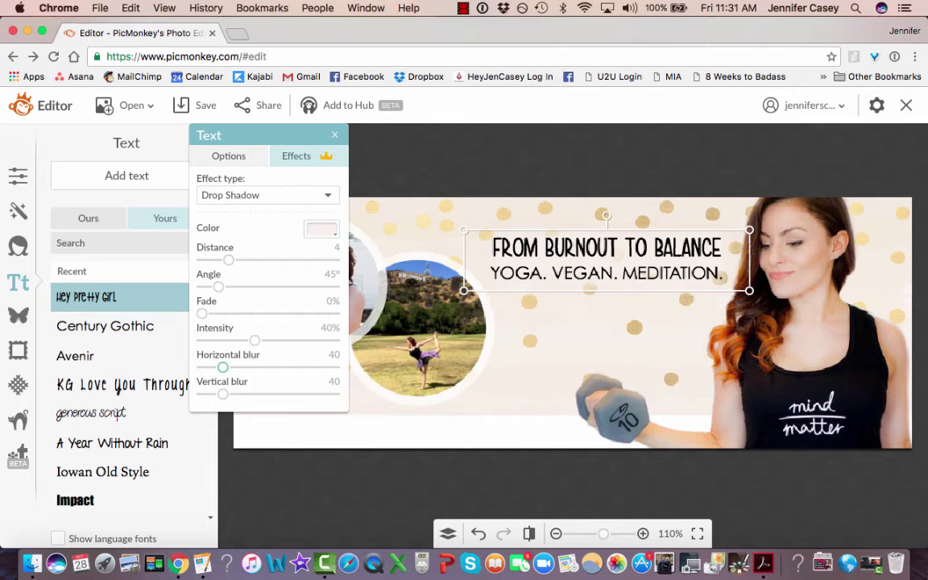
left_click_drag(254, 340, 298, 339)
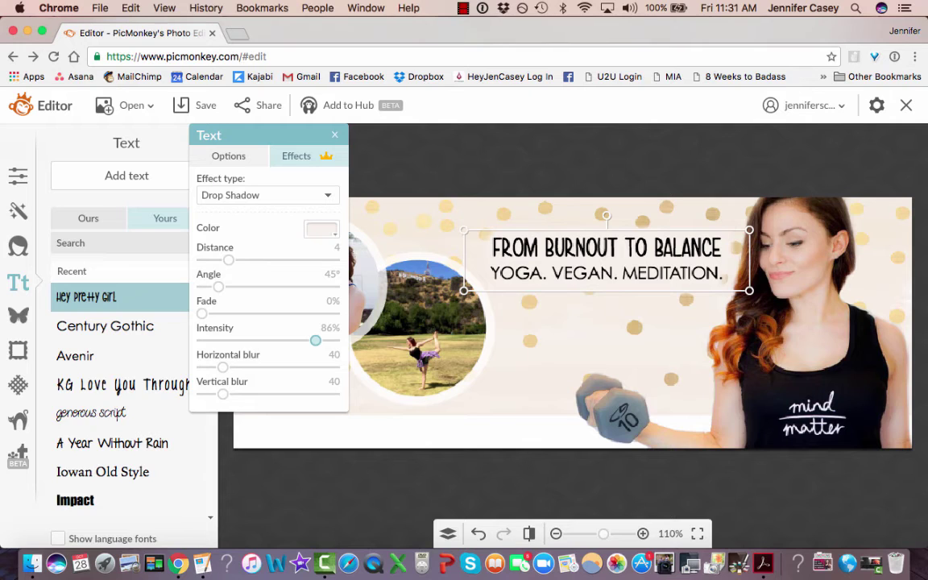
left_click_drag(315, 340, 266, 340)
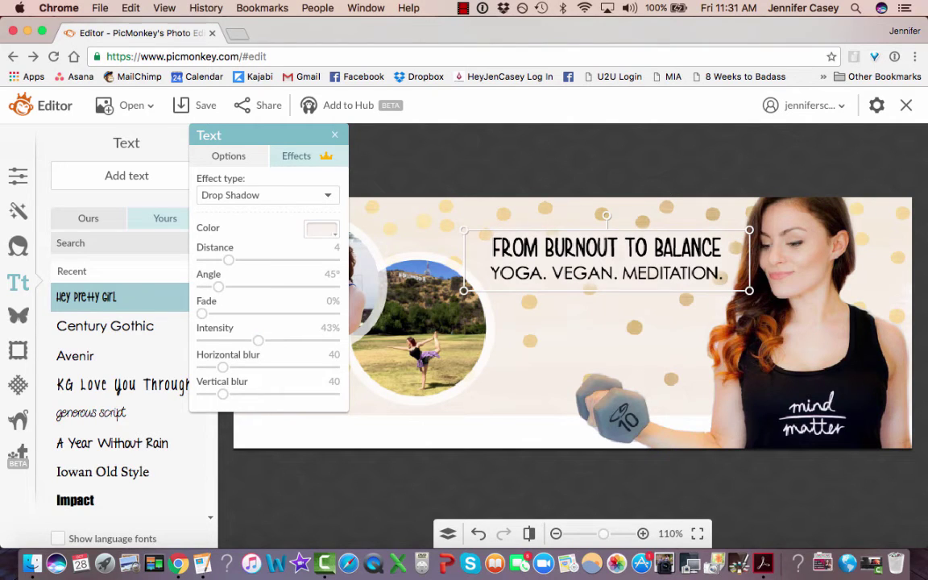
left_click(581, 483)
mouse_move(579, 259)
left_mouse_down()
mouse_move(580, 246)
mouse_move(574, 259)
left_mouse_up()
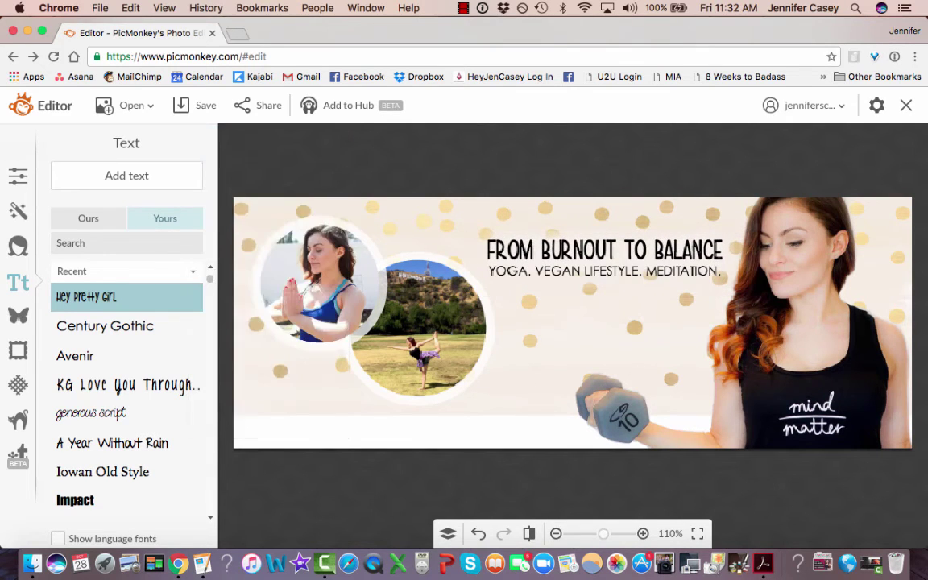
Nudge the headline slightly right and up.
left_click(578, 248)
left_click_drag(579, 254, 582, 253)
left_click(709, 483)
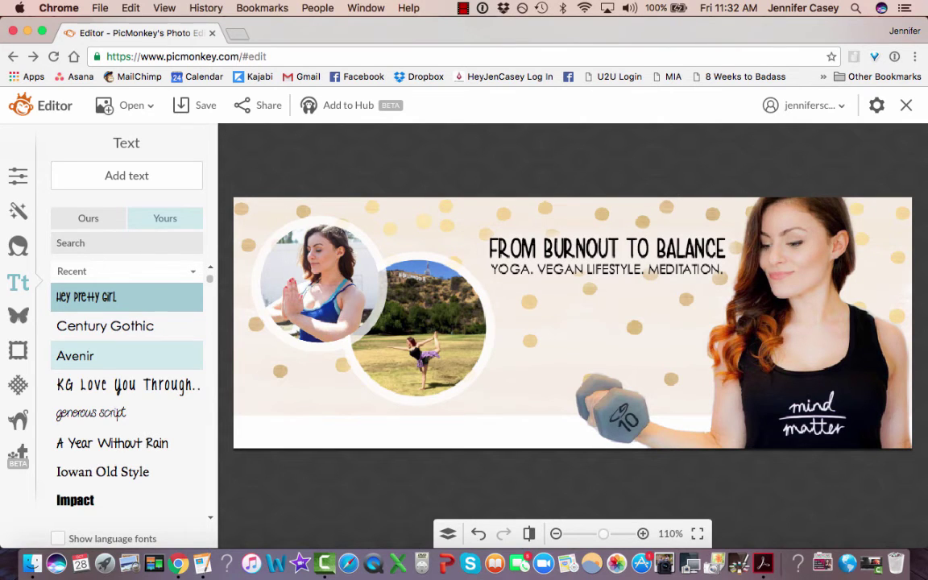
Add an Avenir text box at the bottom-left with the social handle and website address.
left_click(89, 355)
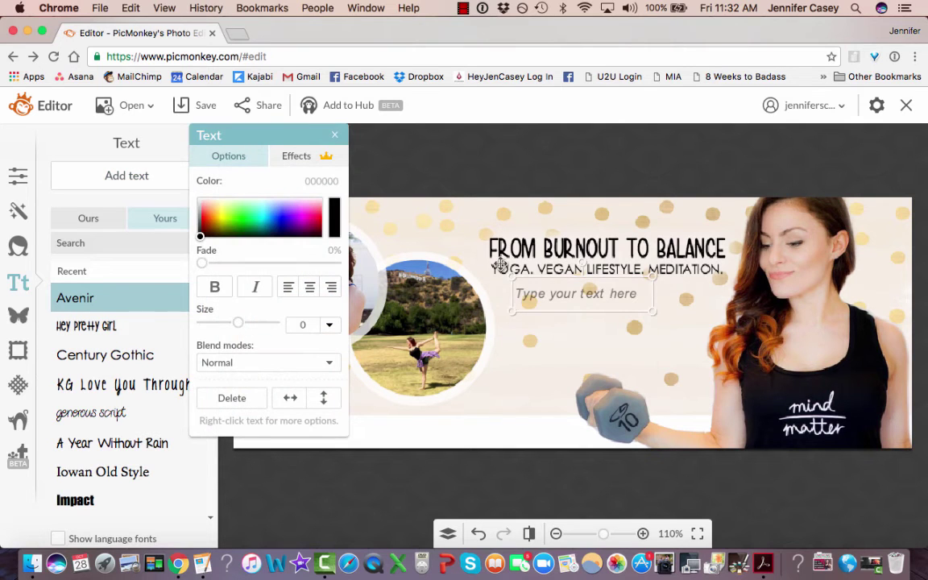
left_click_drag(533, 292, 255, 425)
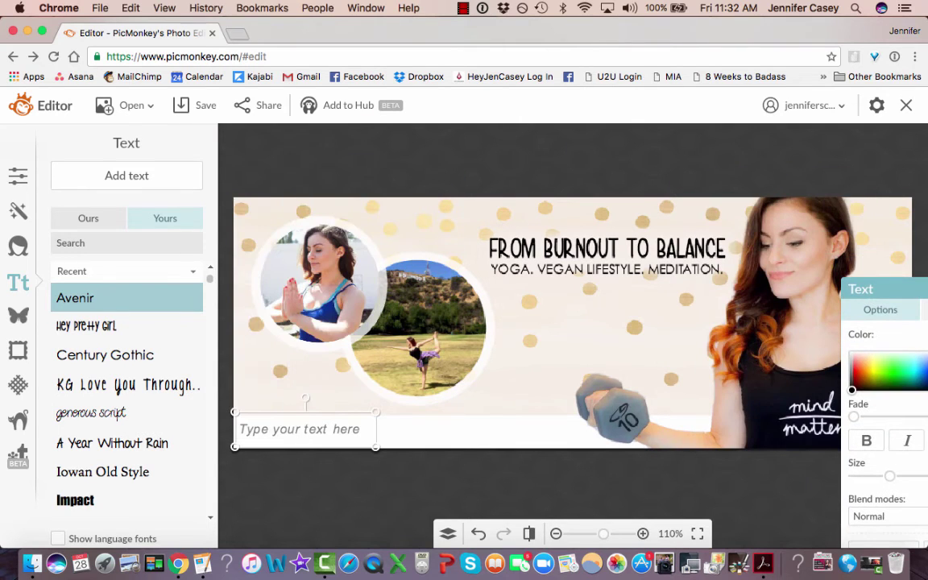
left_click(325, 427)
type("@H")
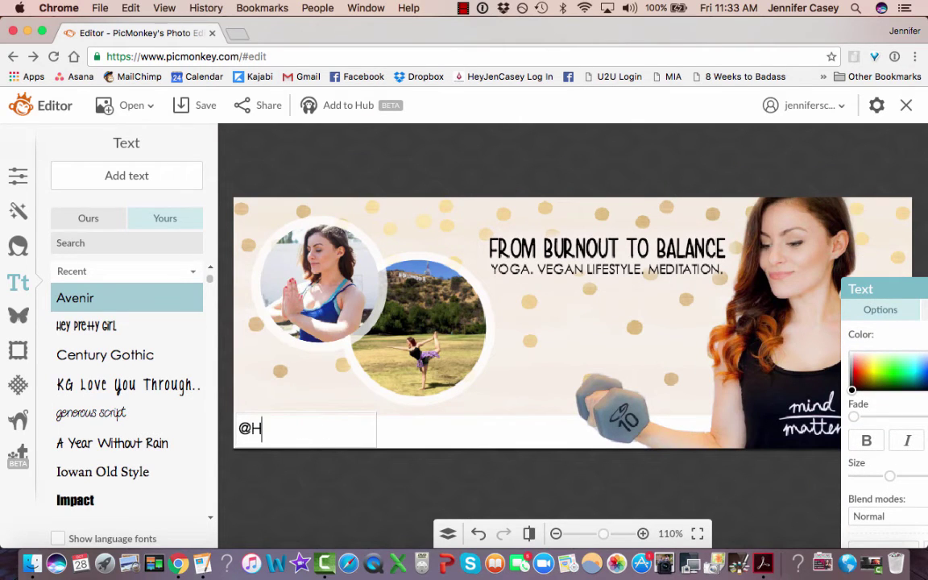
type("EYJENCASEY")
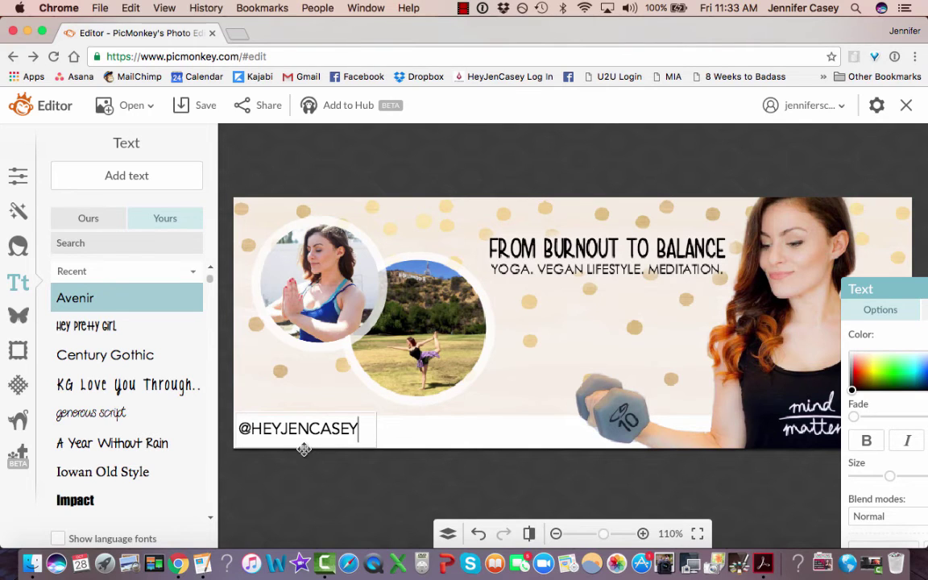
left_click_drag(303, 449, 304, 452)
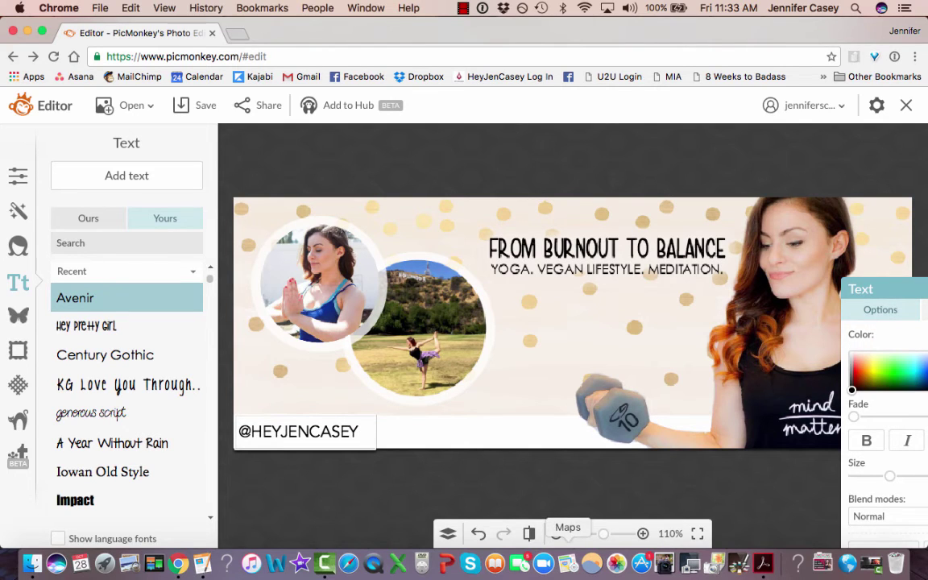
key("Return")
type("WWW.")
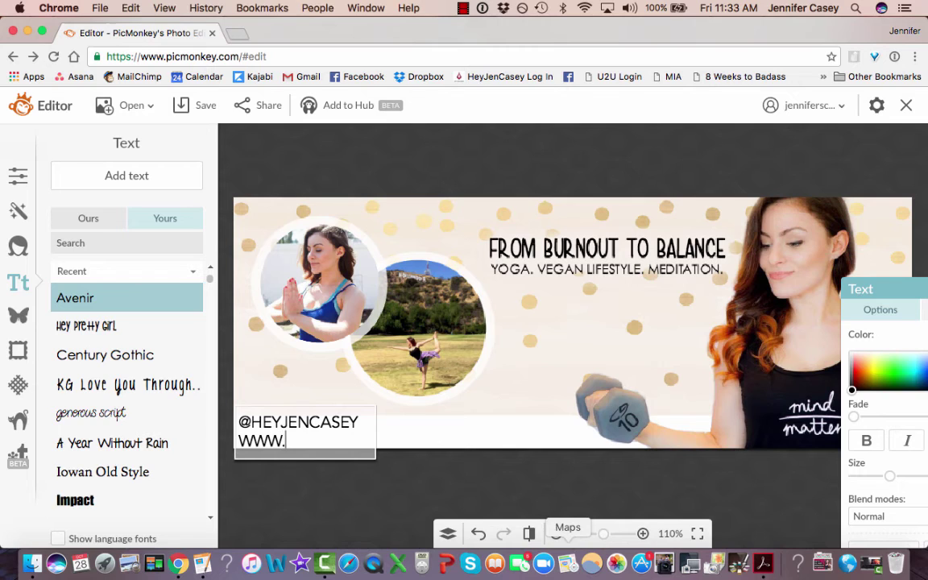
type("HEYJENCASEY")
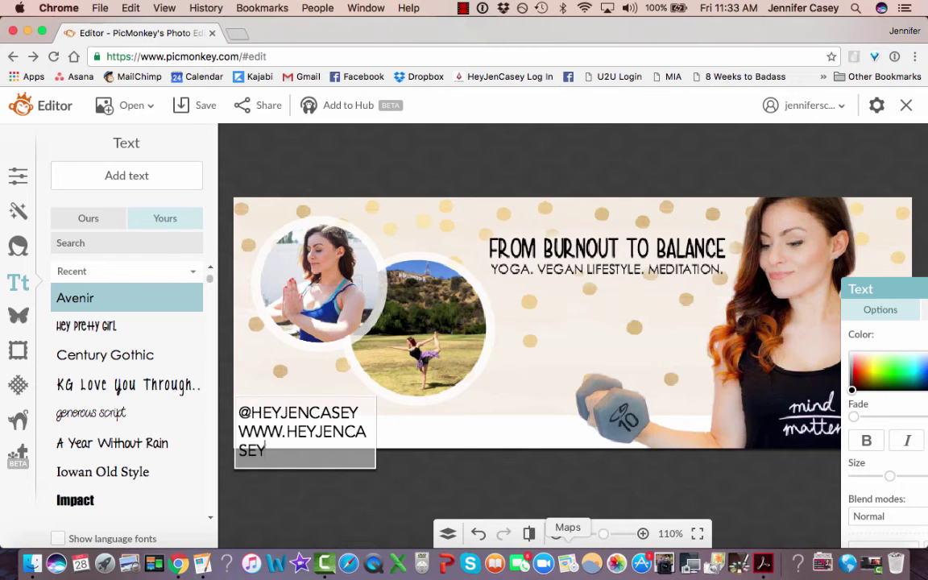
type(".COM")
left_click(403, 485)
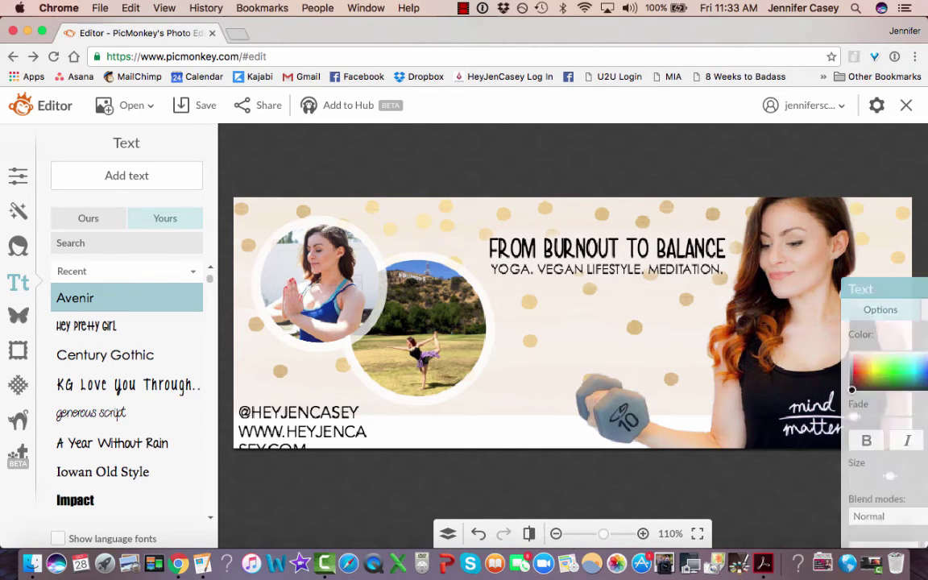
Put handle and website on one spaced line, shrink it, and set it lower.
left_click(362, 432)
left_click_drag(377, 427, 597, 427)
double_click(376, 433)
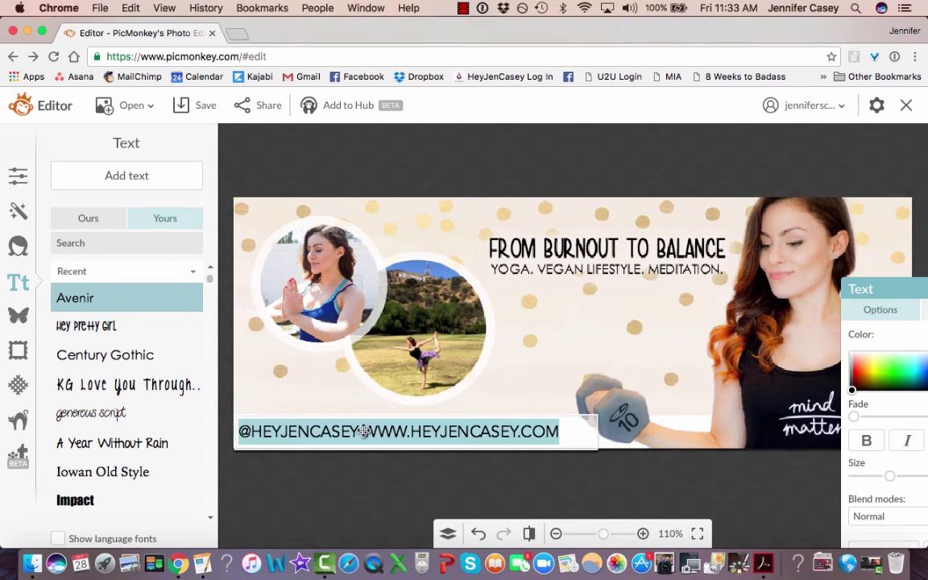
left_click(364, 432)
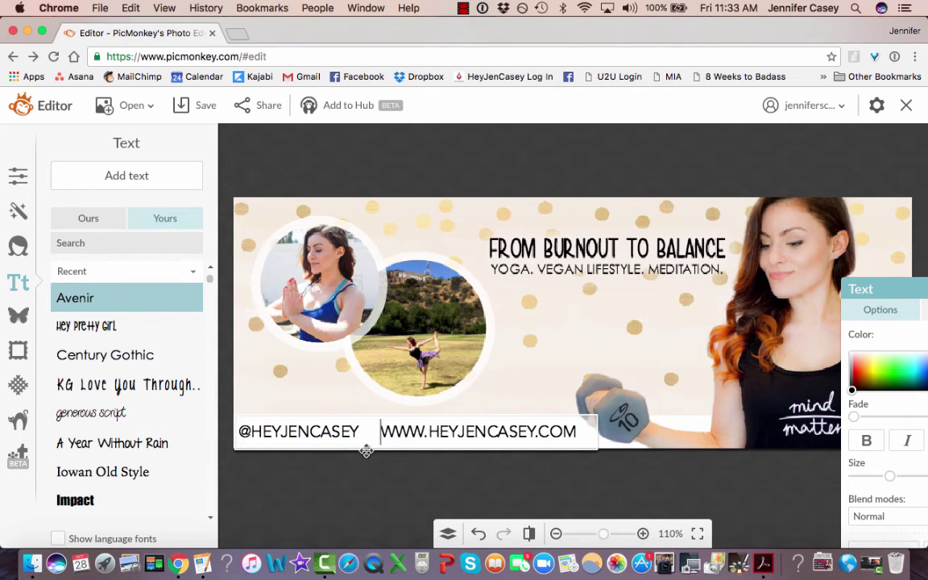
left_click(418, 456)
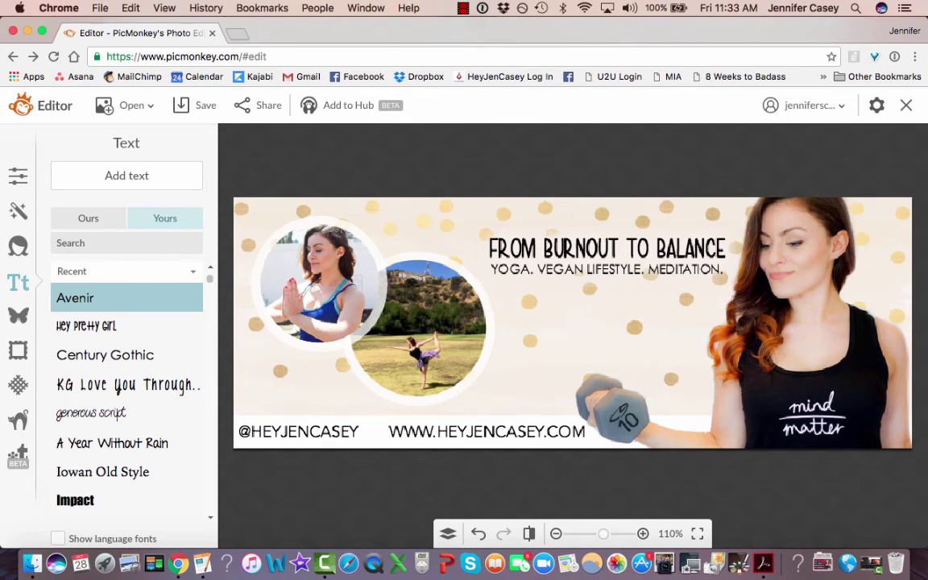
left_click(562, 432)
left_click_drag(598, 452, 499, 445)
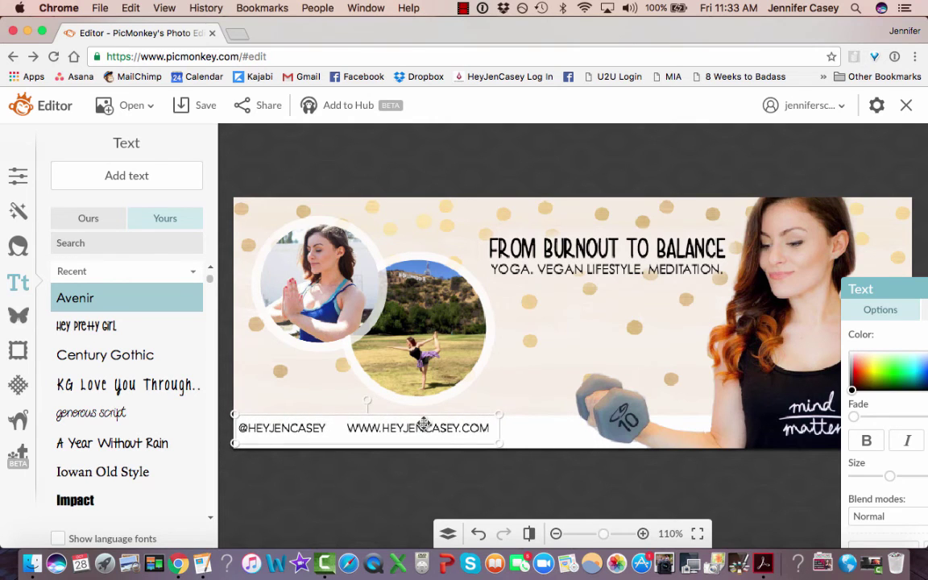
left_click_drag(422, 423, 422, 427)
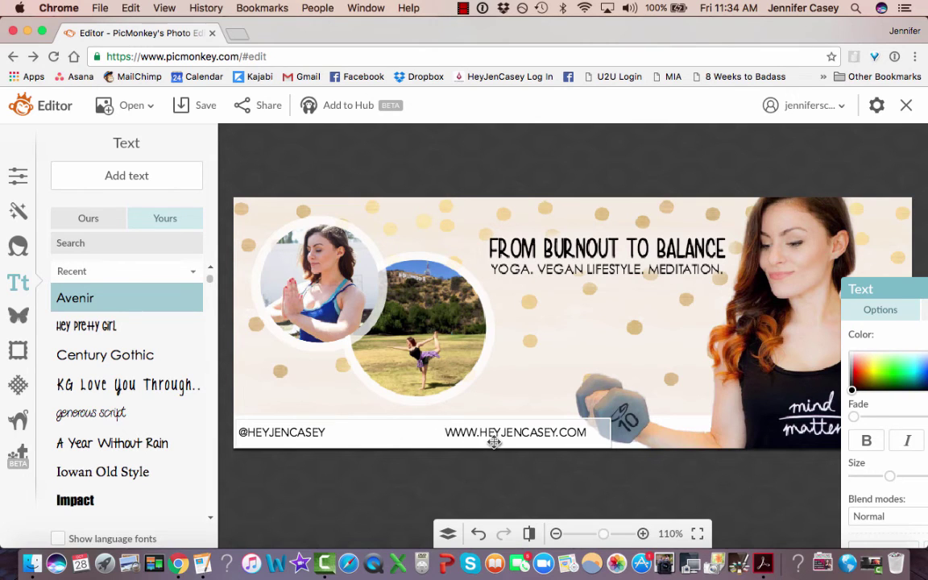
left_click(428, 478)
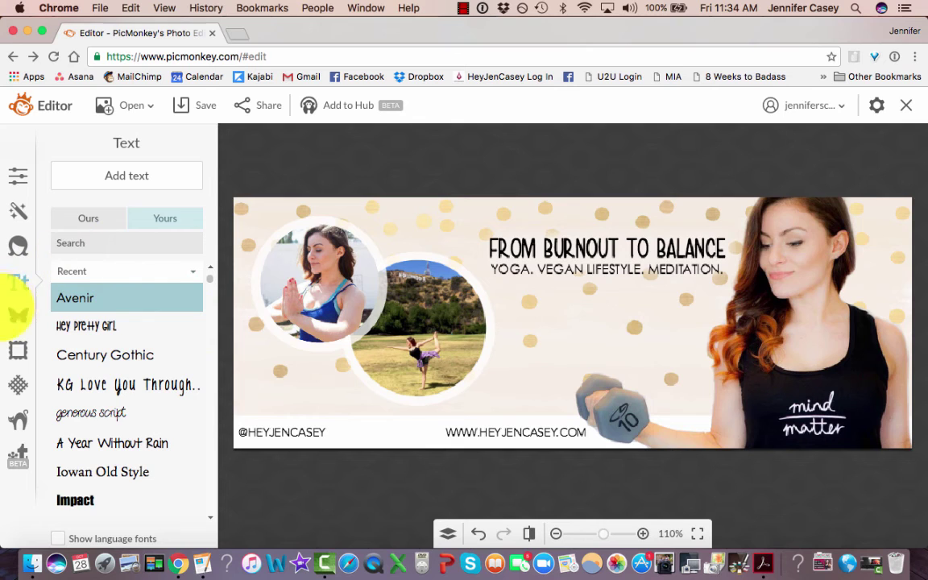
Add the Instagram icon as an overlay, shrunk and placed on the bottom strip.
left_click(18, 315)
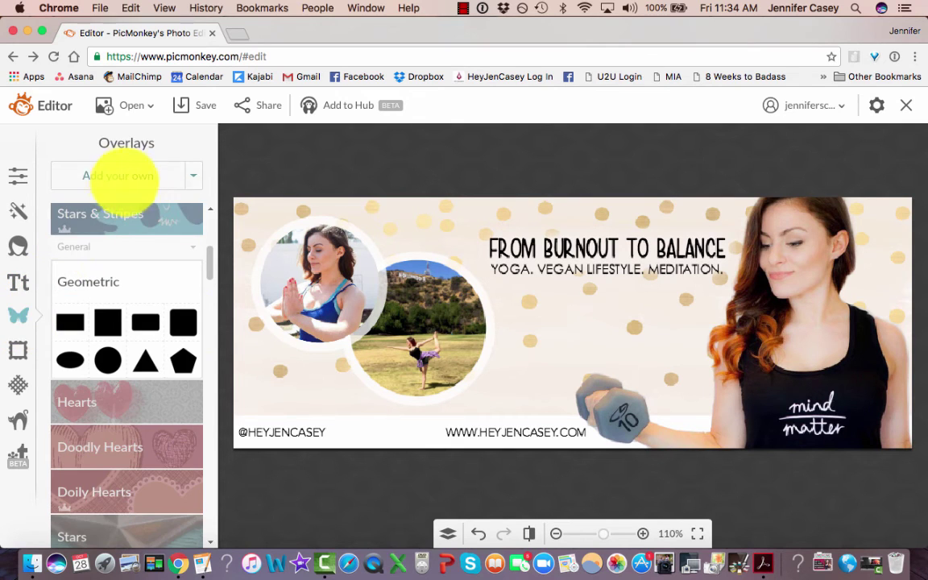
left_click(120, 175)
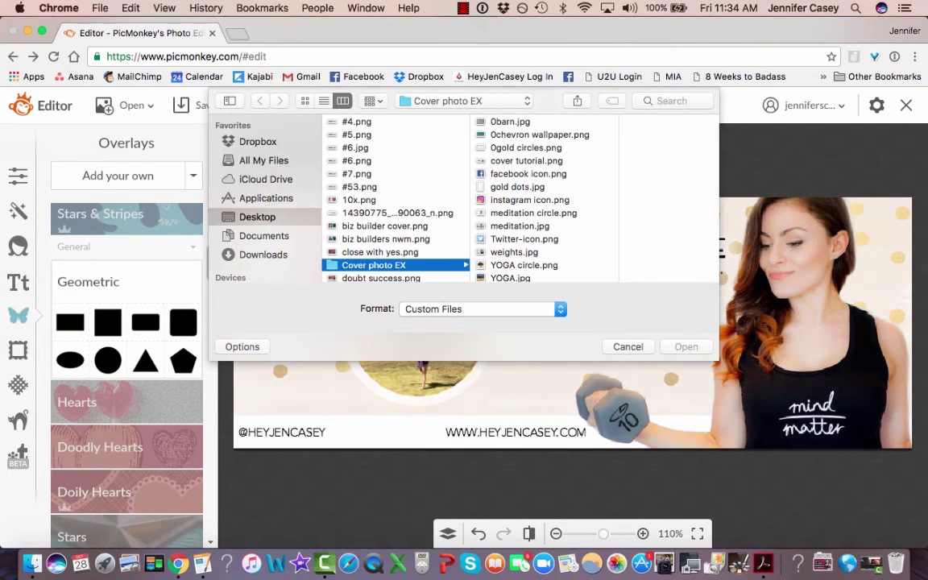
left_click(529, 200)
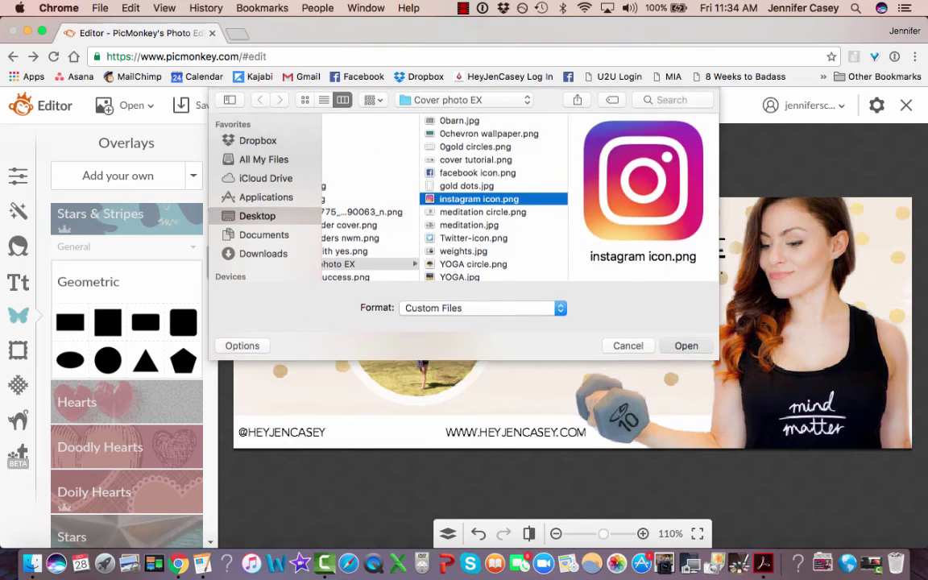
key("Return")
left_click_drag(565, 341, 391, 392)
left_click_drag(470, 299, 345, 433)
left_click(313, 386)
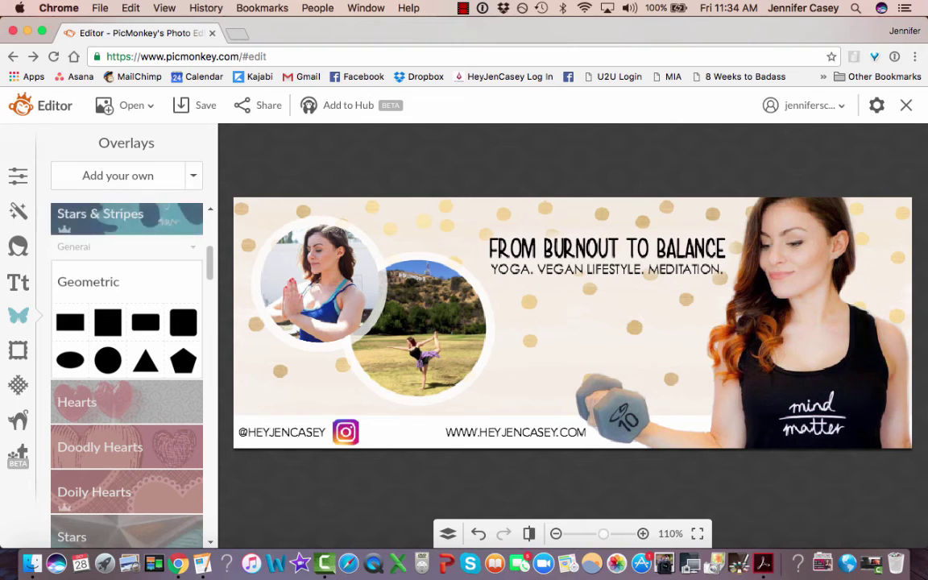
Add the Twitter icon overlay, shrunk and placed beside the Instagram icon.
left_click(133, 175)
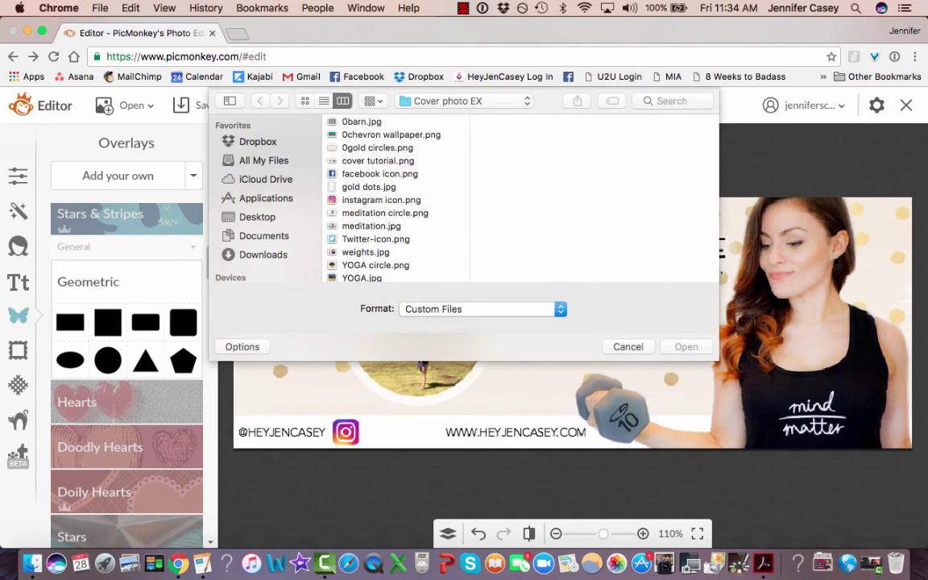
key("t")
key("Return")
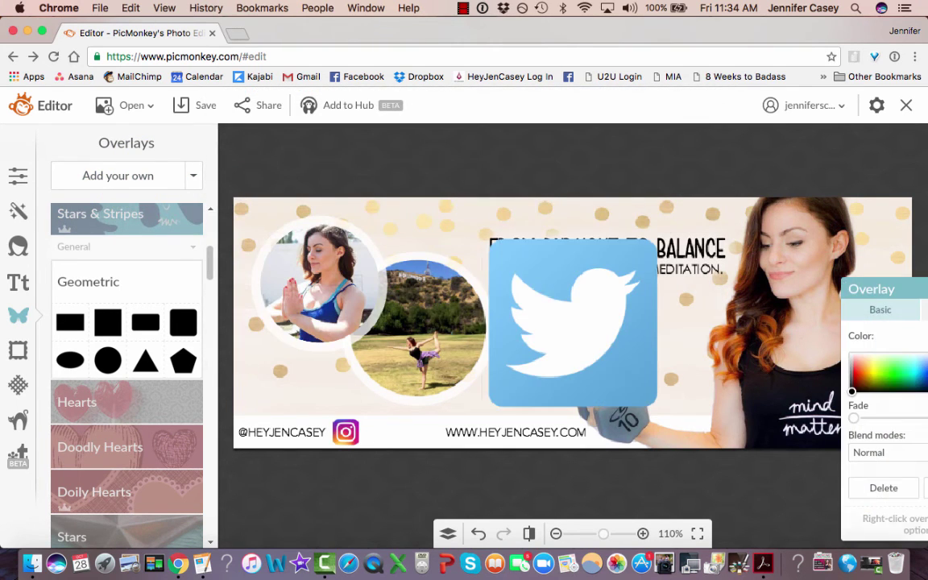
left_click_drag(666, 233, 553, 378)
left_click_drag(499, 394, 381, 425)
Add facebook icon.png as an overlay, shrunk to icon size beside the Twitter icon.
left_click(121, 176)
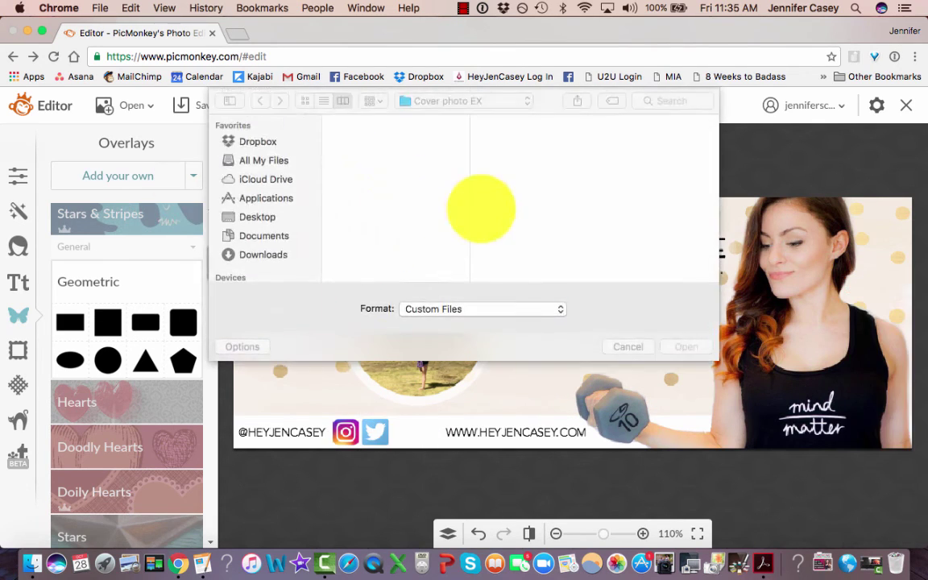
left_click(379, 174)
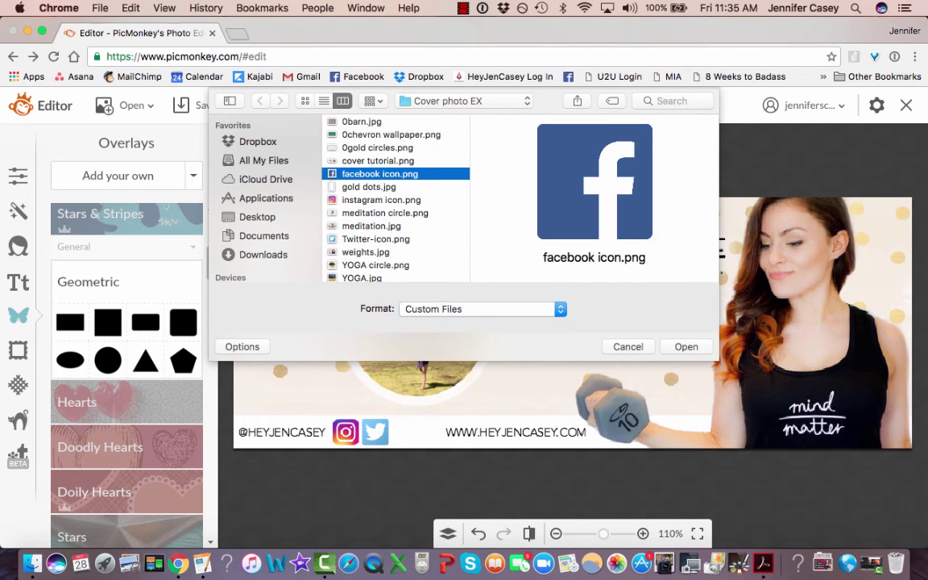
left_click(686, 347)
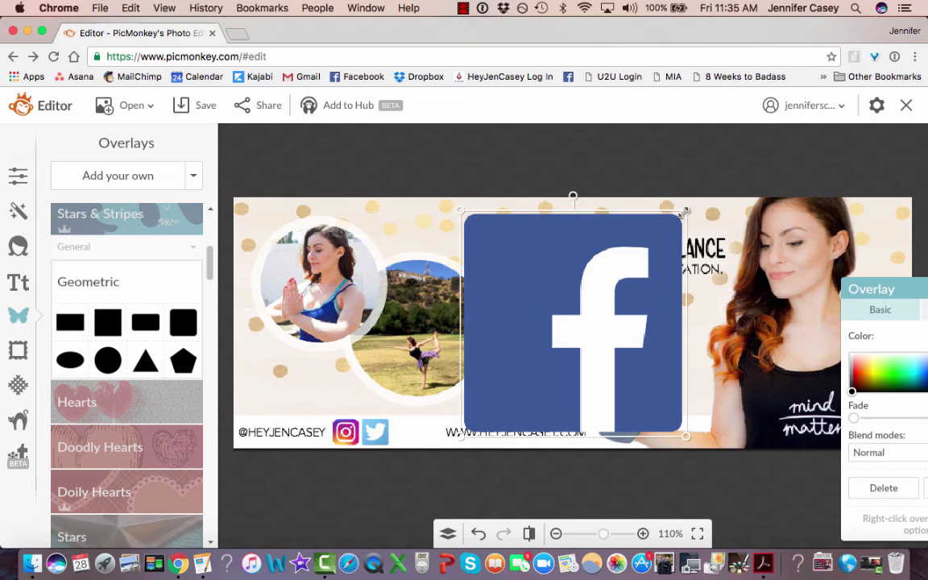
left_click_drag(684, 212, 498, 400)
left_click_drag(476, 421, 405, 436)
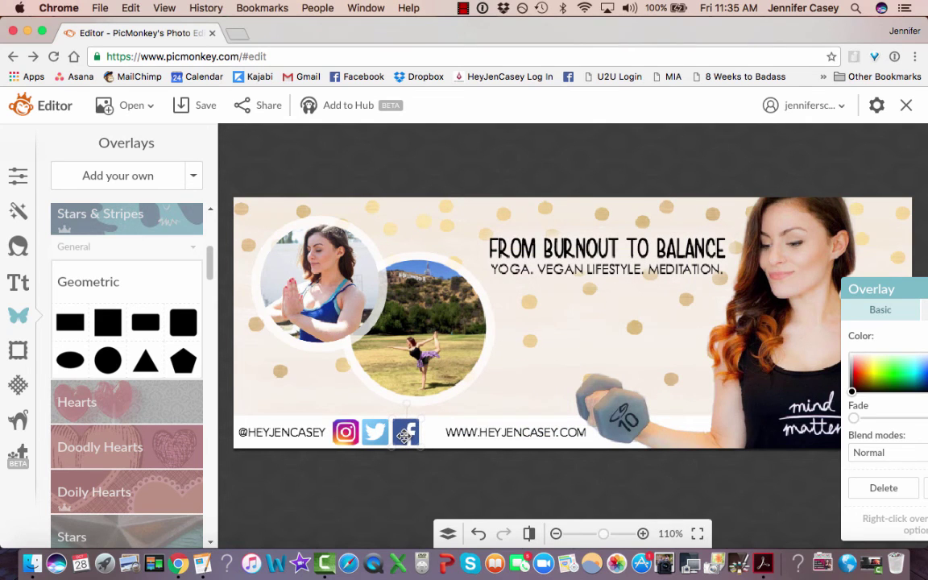
Add youtube.png as another image overlay on the cover.
left_click(118, 174)
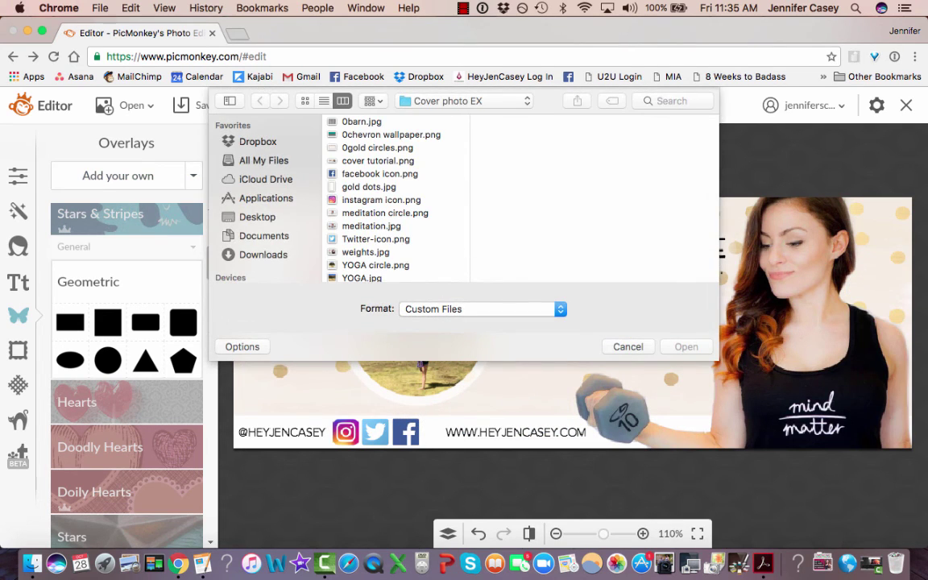
scroll(395, 242, "down", 1)
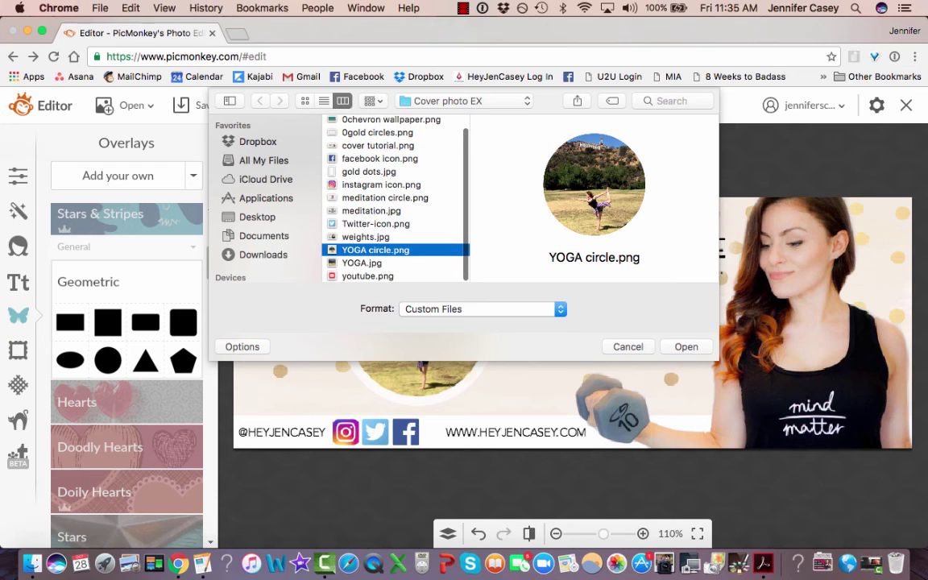
left_click(368, 276)
key("Return")
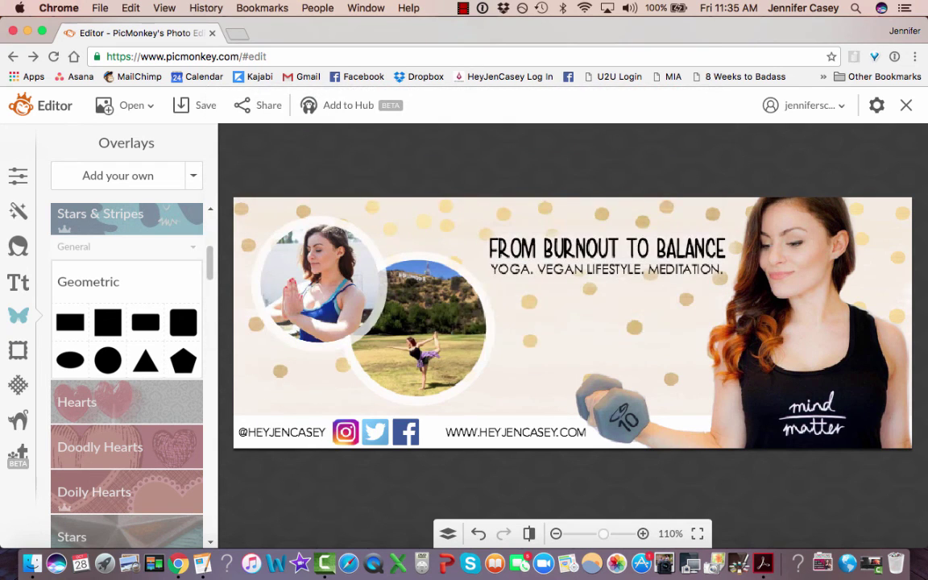
Shrink the YouTube icon and nudge the footer handle and website text into position.
left_click_drag(593, 214, 592, 383)
left_click(488, 432)
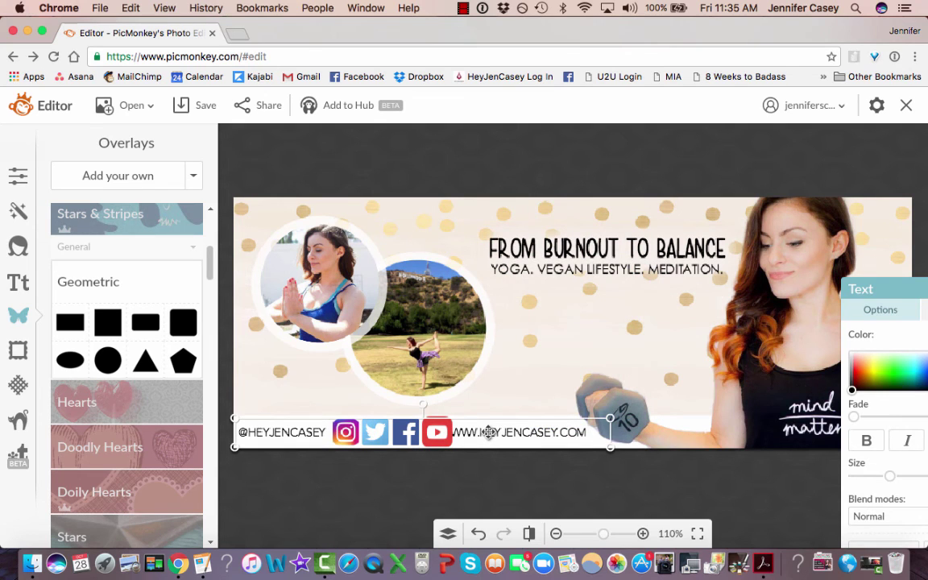
left_click_drag(488, 432, 497, 435)
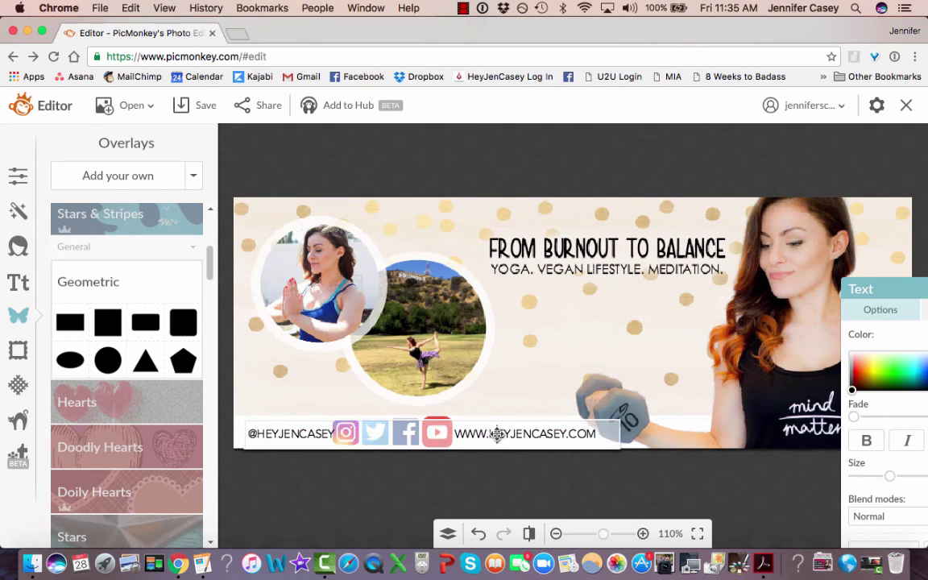
left_click(440, 435)
left_click(478, 400)
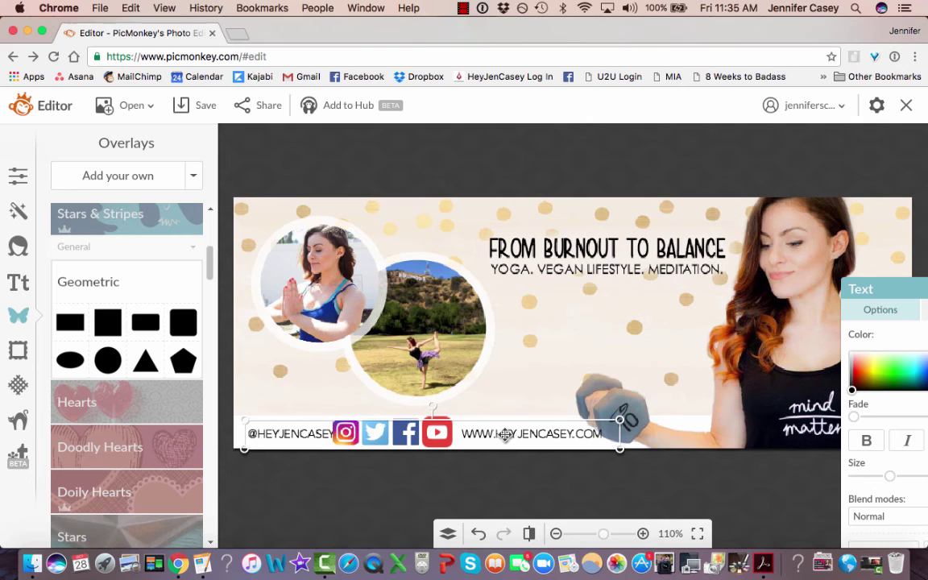
left_click_drag(505, 434, 499, 435)
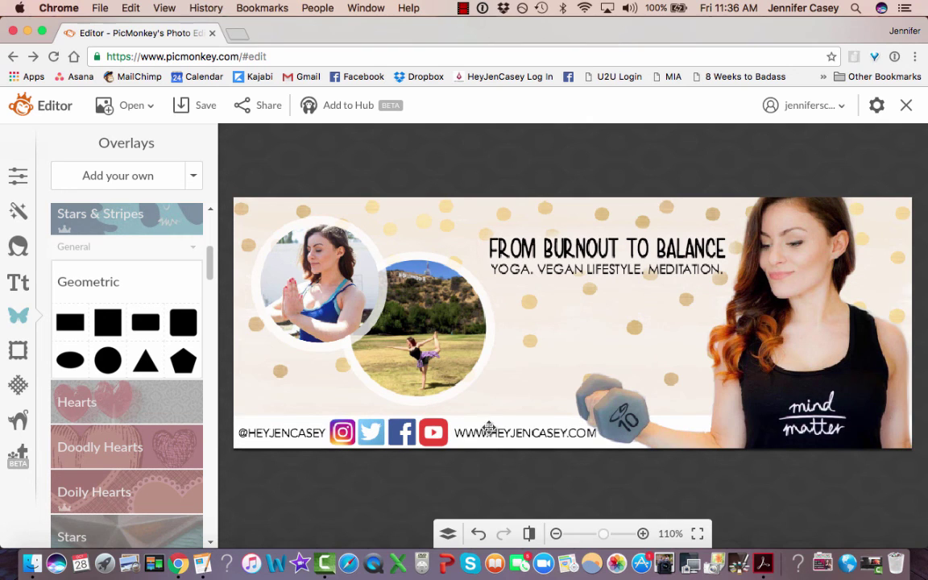
Make the footer text bold with a 16% fade, then open a new browser tab.
left_click(488, 426)
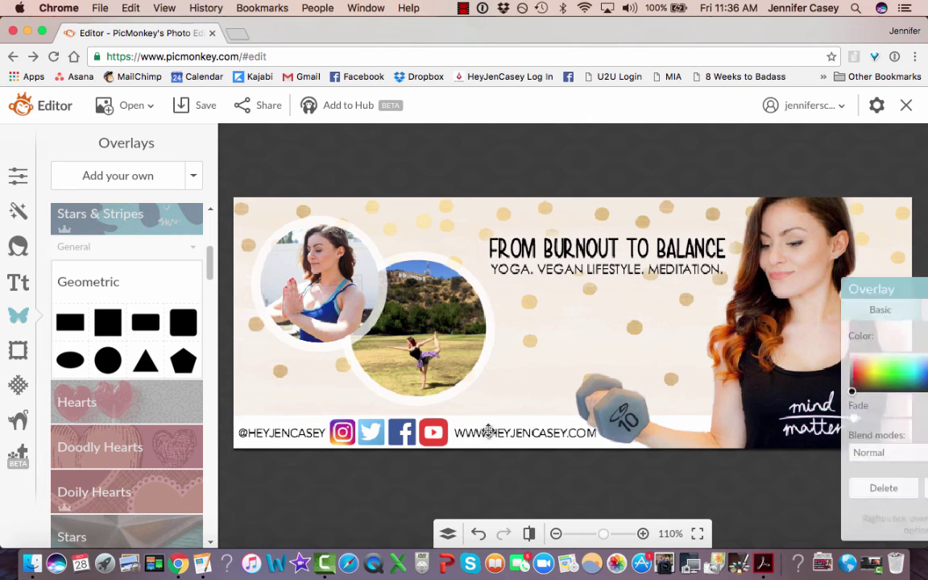
left_click(866, 440)
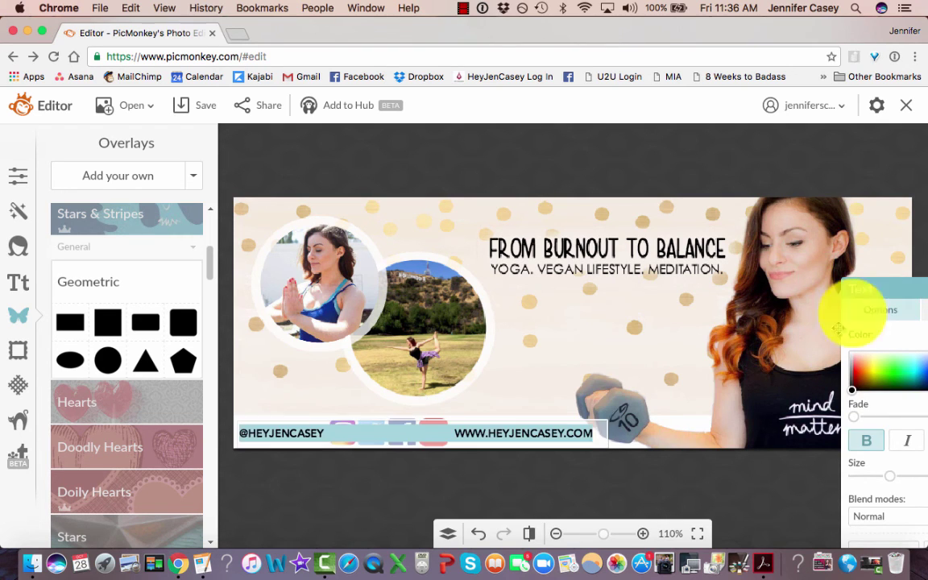
left_click(712, 331)
left_click_drag(896, 284, 762, 253)
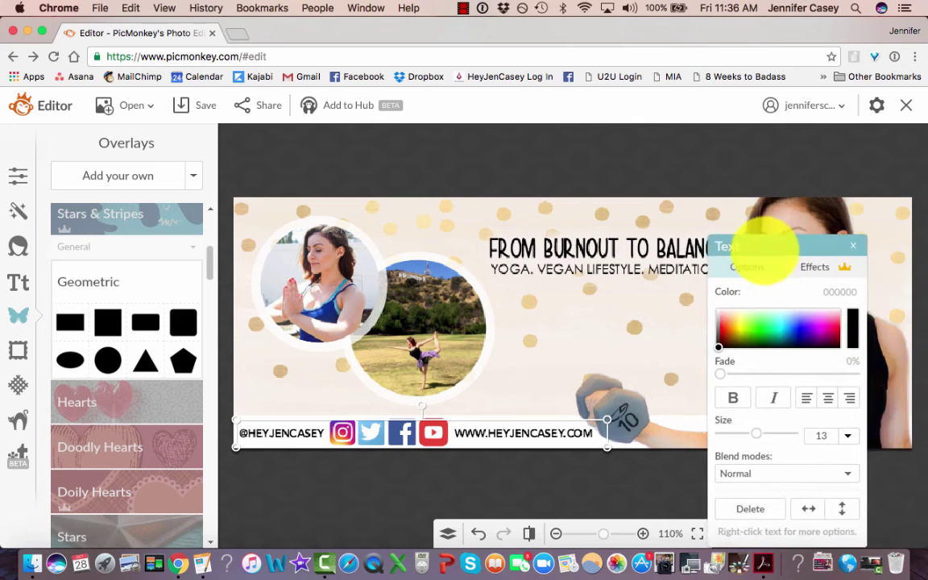
left_click_drag(716, 376, 738, 374)
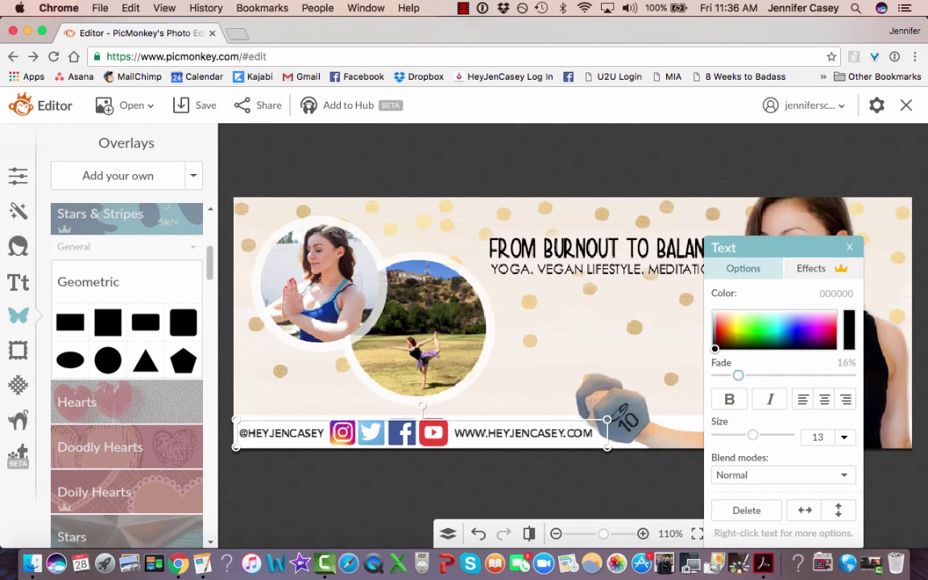
left_click(849, 247)
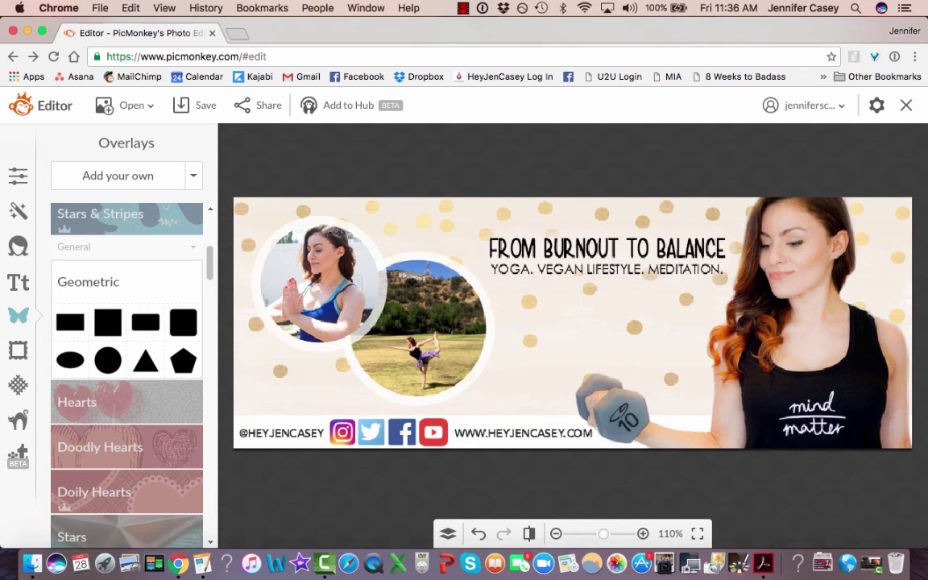
left_click(100, 8)
left_click(137, 22)
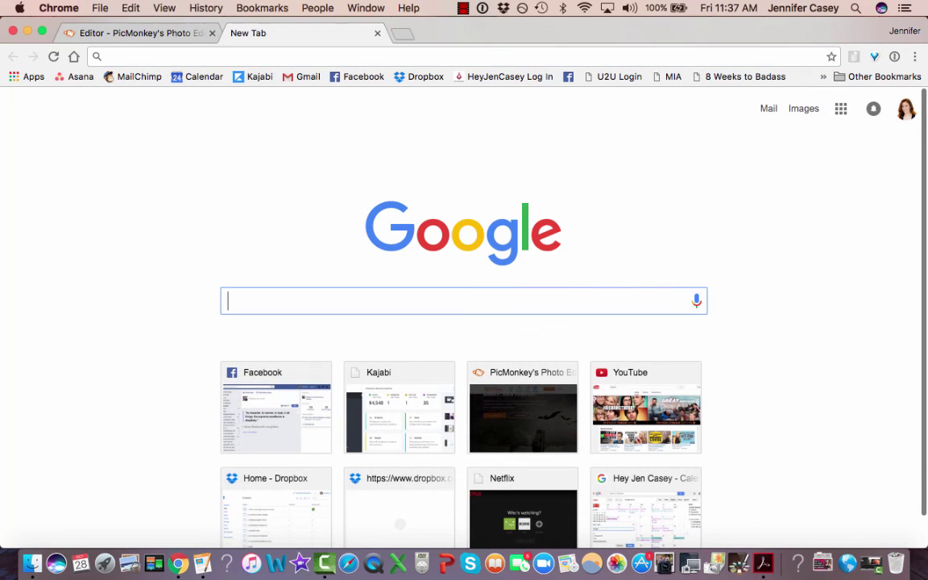
Search Google for 'facebook icon' and show the image results.
type("facebook id")
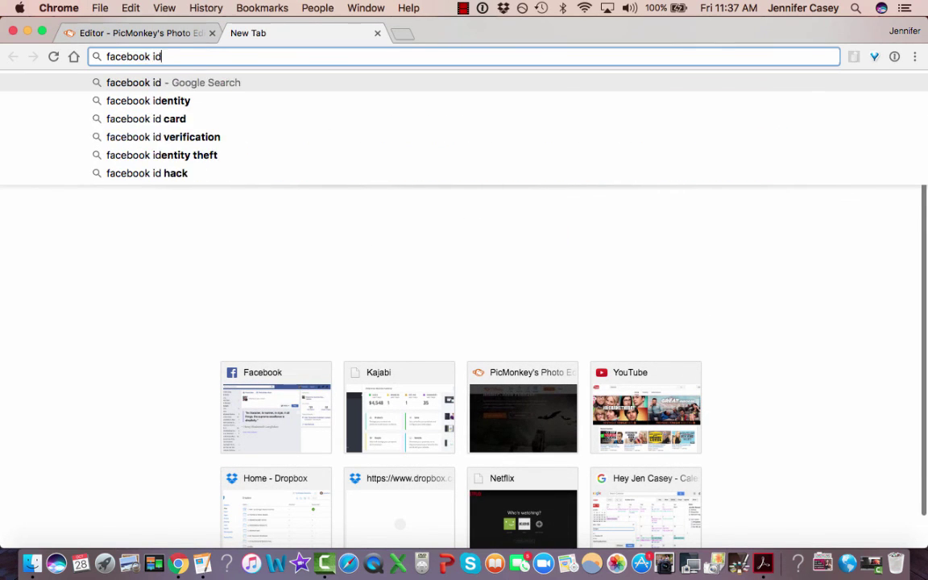
key("BackSpace")
type("con")
key("Return")
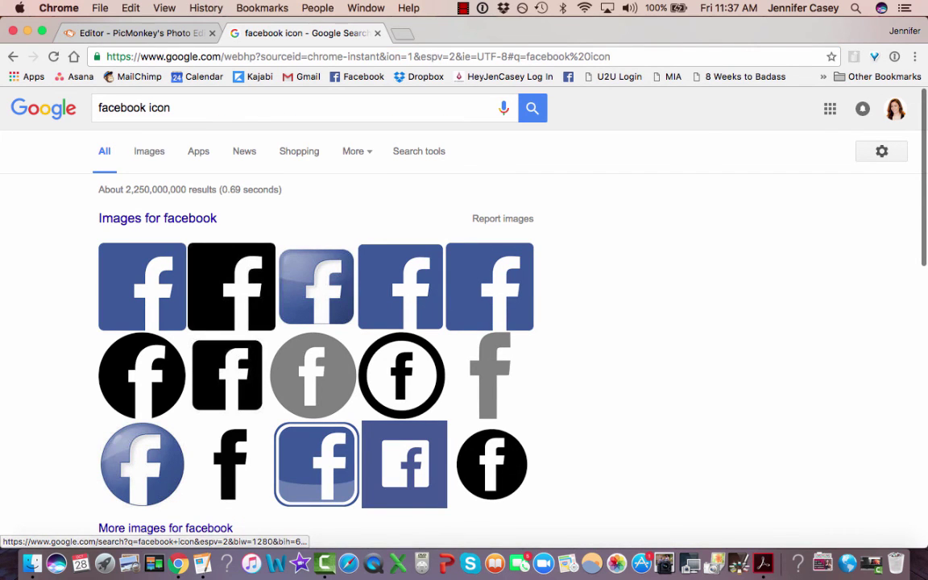
left_click(149, 152)
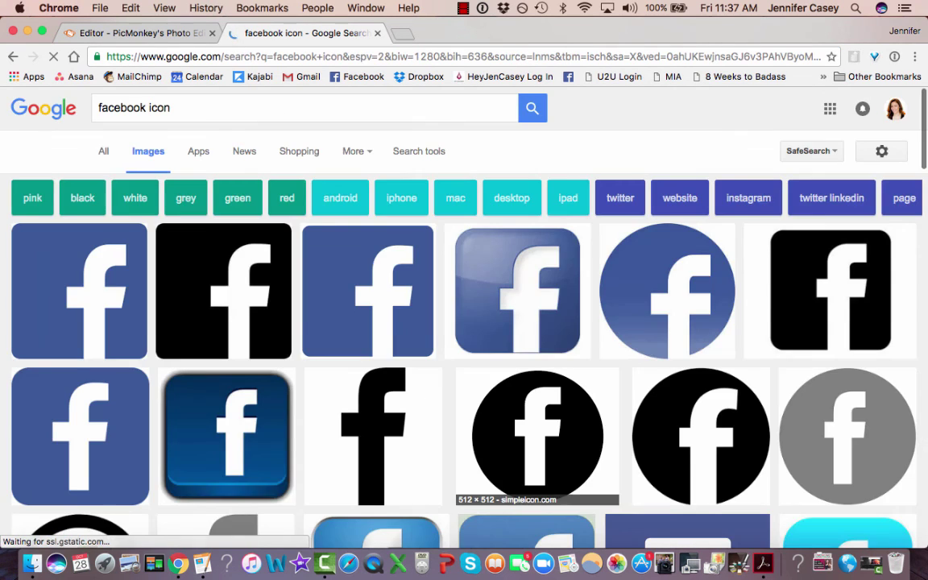
Browse the facebook icon image results, then return to the PicMonkey editor.
scroll(537, 435, "down", 3)
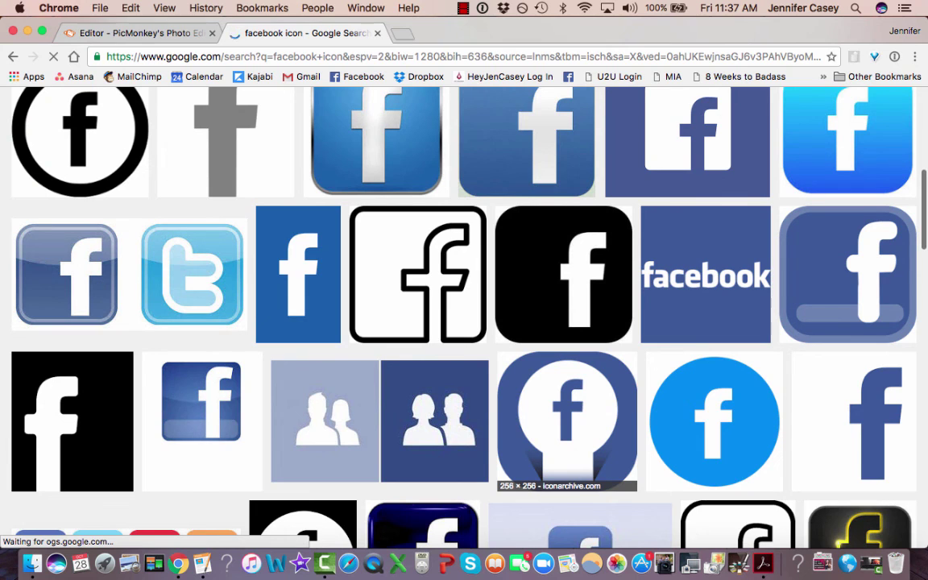
scroll(464, 322, "up", 5)
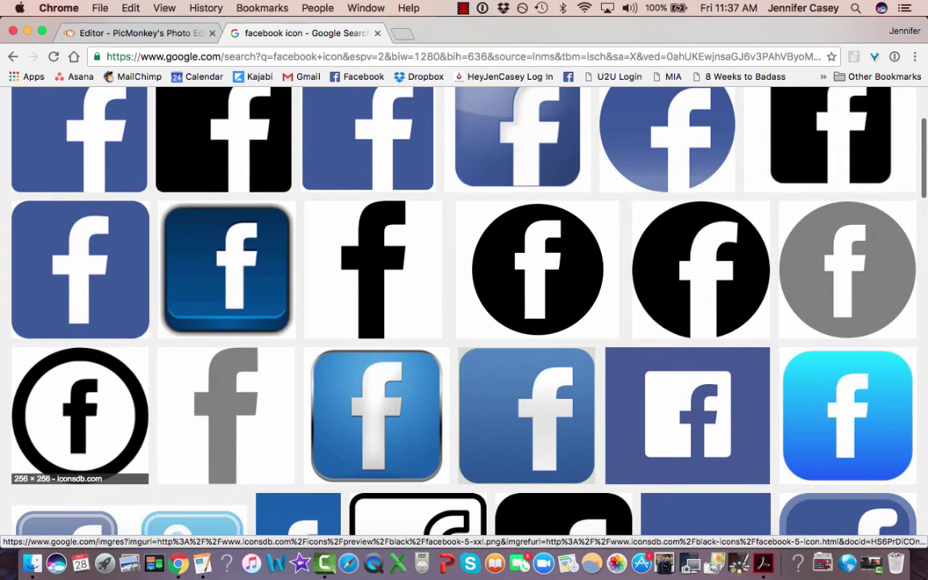
scroll(537, 362, "up", 4)
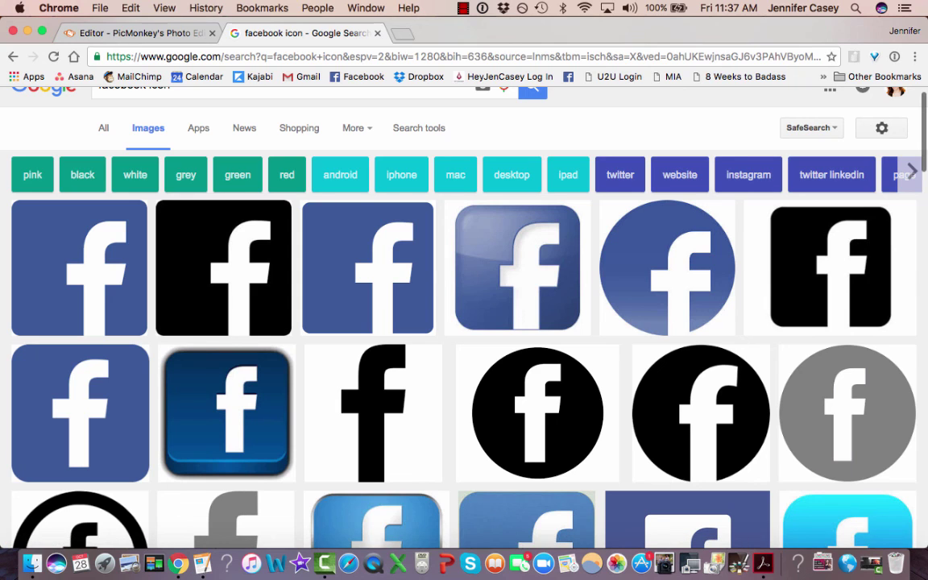
left_click(136, 33)
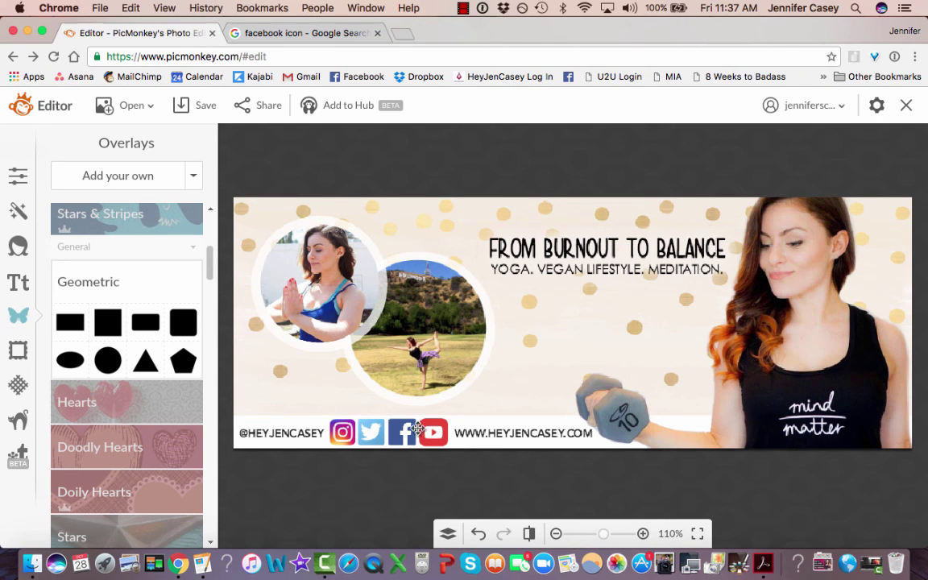